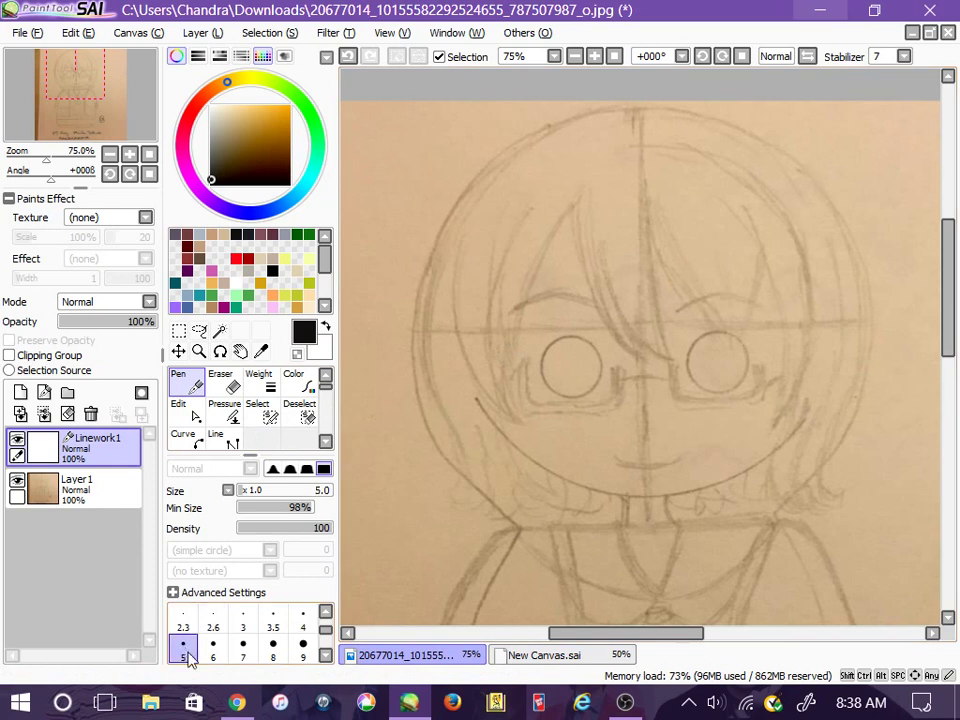
Step: Ink the central bang strand with Pen strokes tracing the sketch down between the eyes, undoing a stray stroke
left_click_drag(651, 318, 678, 366)
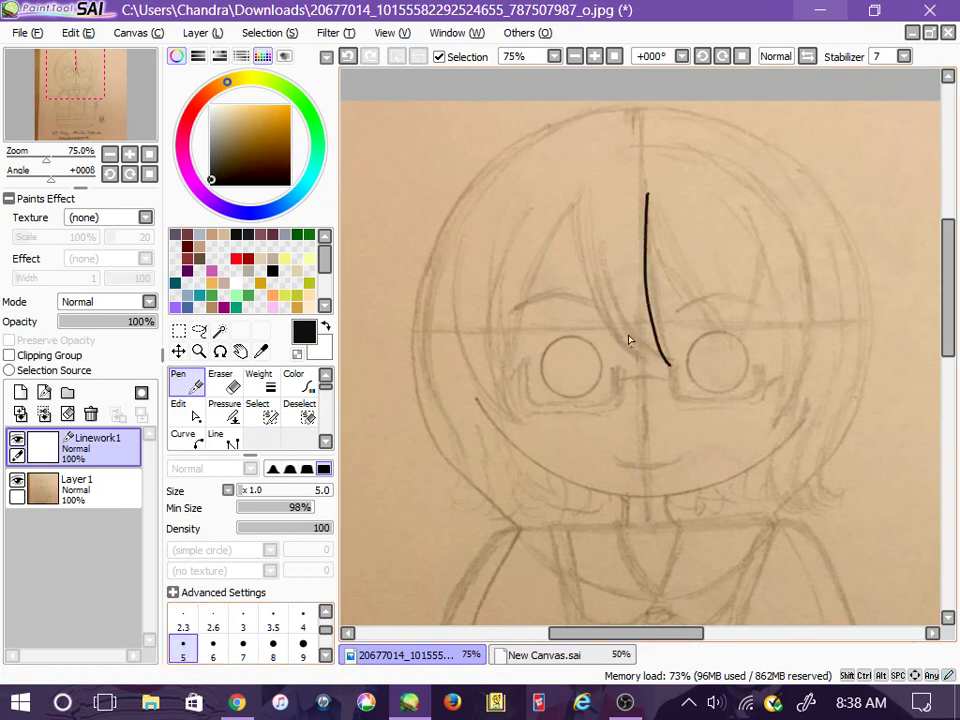
mouse_move(605, 270)
left_mouse_down()
mouse_move(627, 333)
mouse_move(680, 368)
left_mouse_up()
mouse_move(585, 252)
left_mouse_down()
mouse_move(607, 338)
mouse_move(640, 375)
left_mouse_up()
key("ctrl+z")
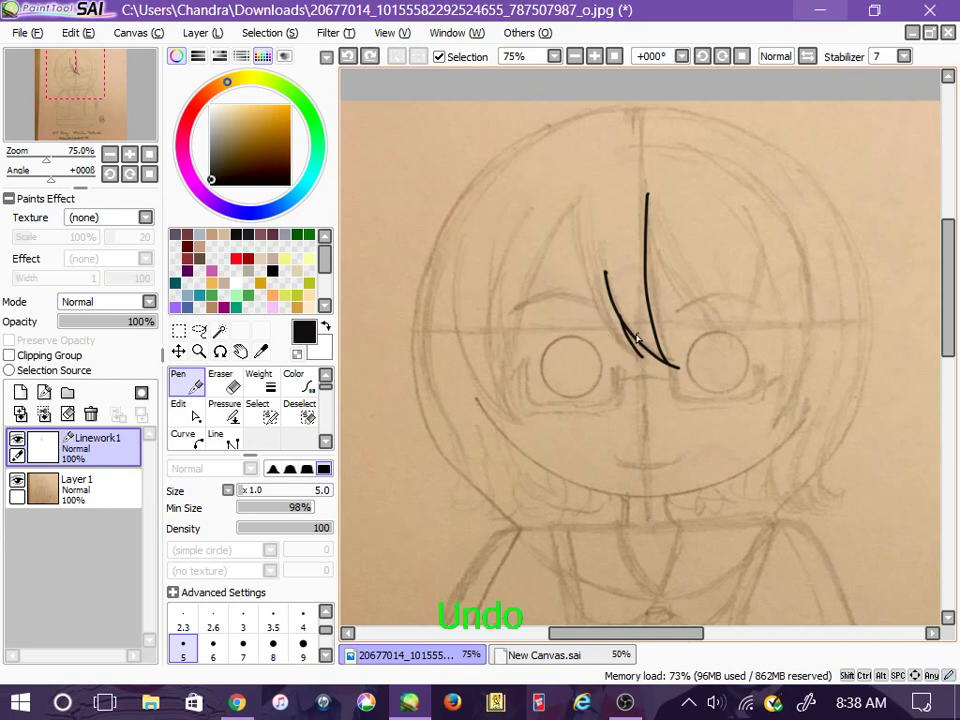
Step: Trace the left edge of the central bangs with the Curve tool at size 5, ending at the strand's tip
left_click(183, 437)
left_click(577, 195)
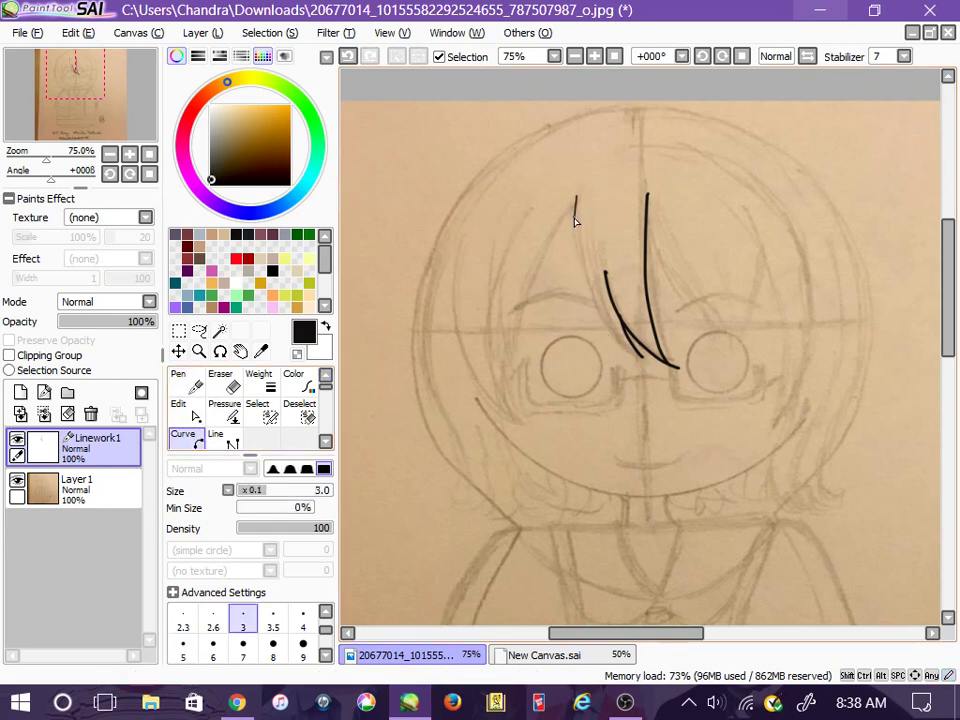
left_click(408, 172)
left_click(185, 380)
left_click(183, 437)
left_click(183, 648)
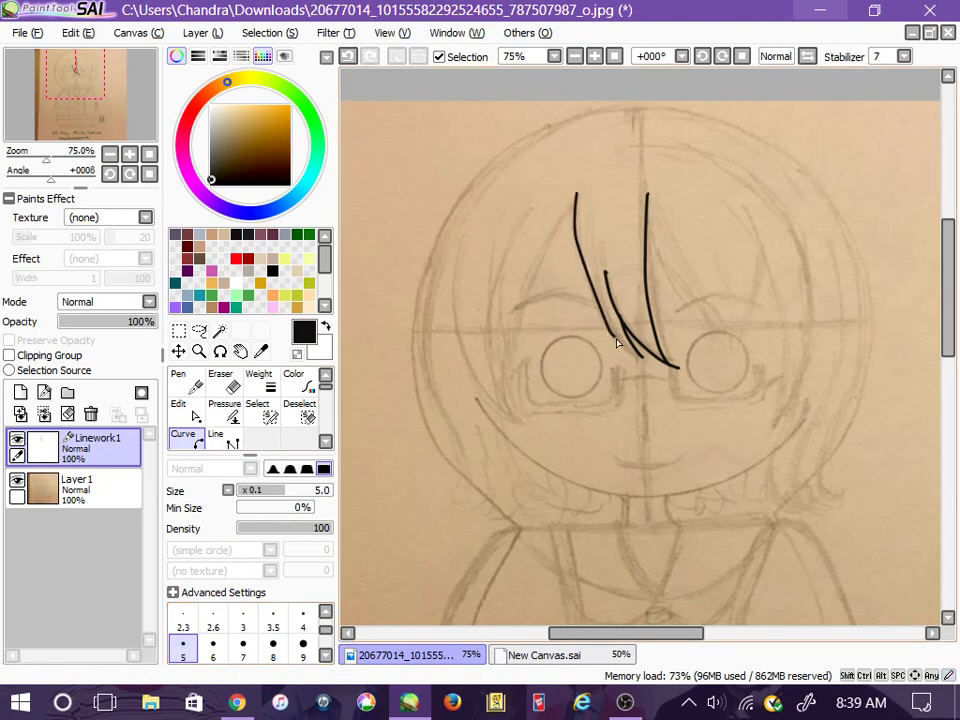
left_click(641, 357)
Step: Adjust the control points of the central bang strokes so their tips and curves follow the sketch
left_click(181, 409)
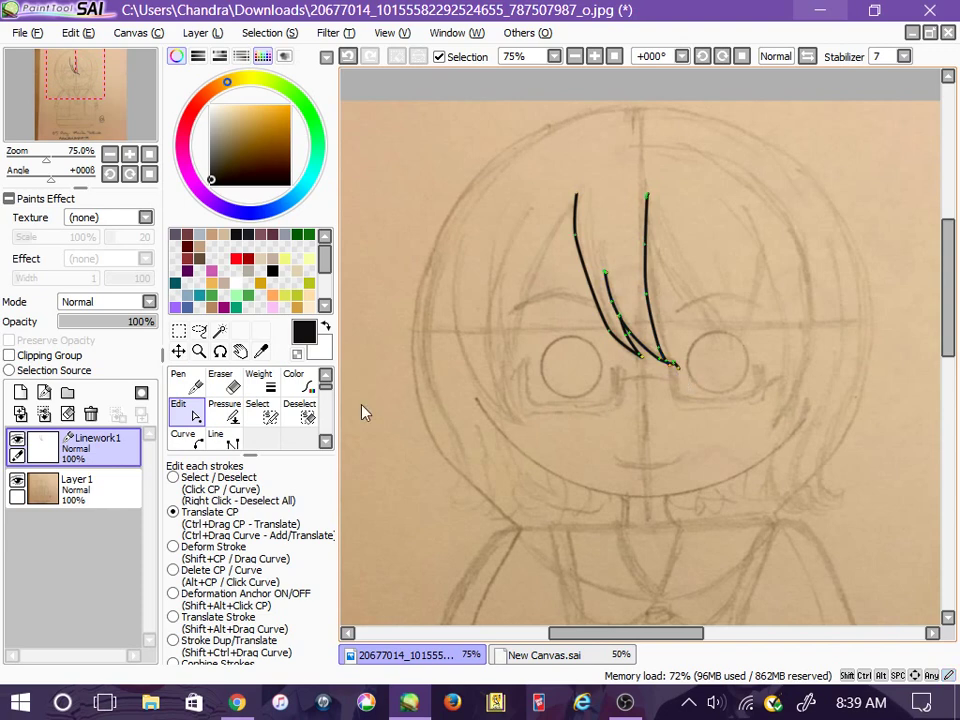
left_click(185, 380)
left_click(181, 409)
left_click(221, 380)
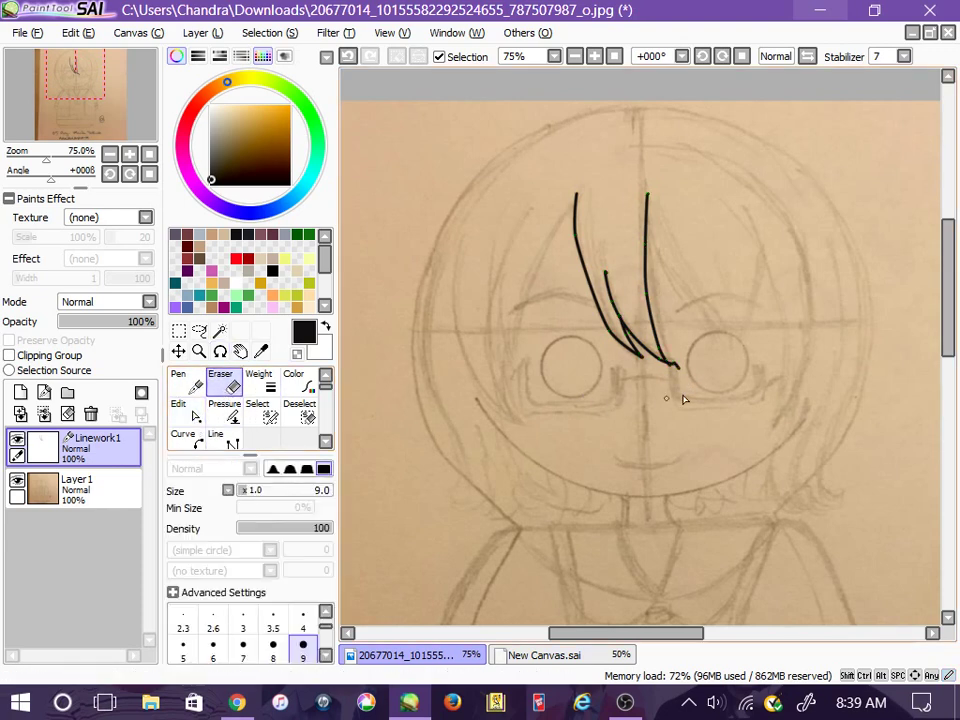
left_click(181, 409)
left_click_drag(670, 367, 664, 345)
left_click_drag(647, 296, 653, 297)
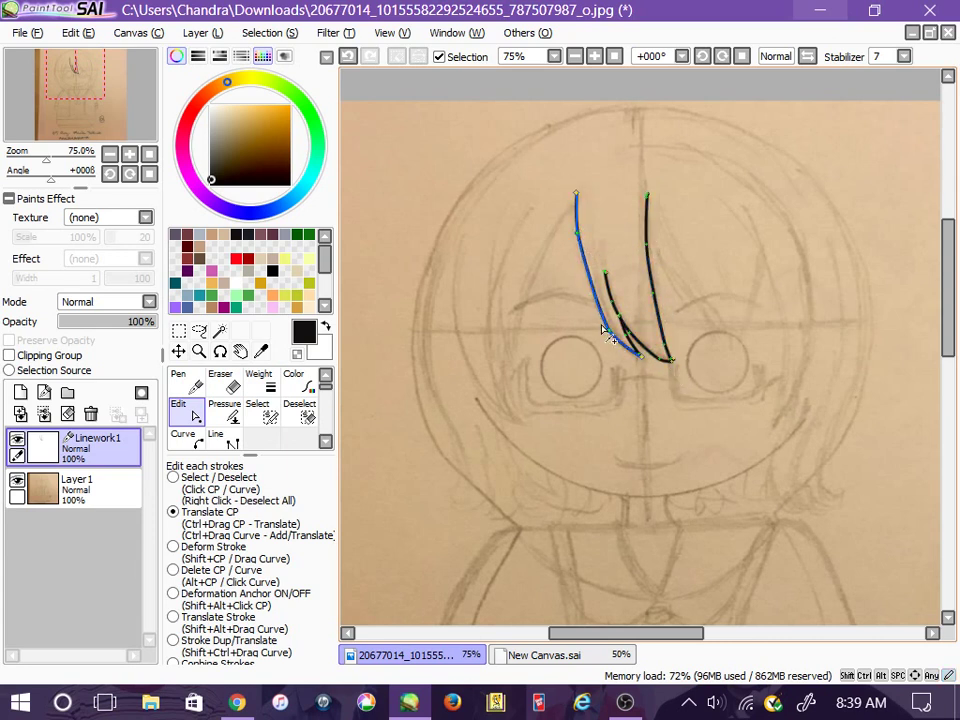
left_click_drag(602, 300, 595, 296)
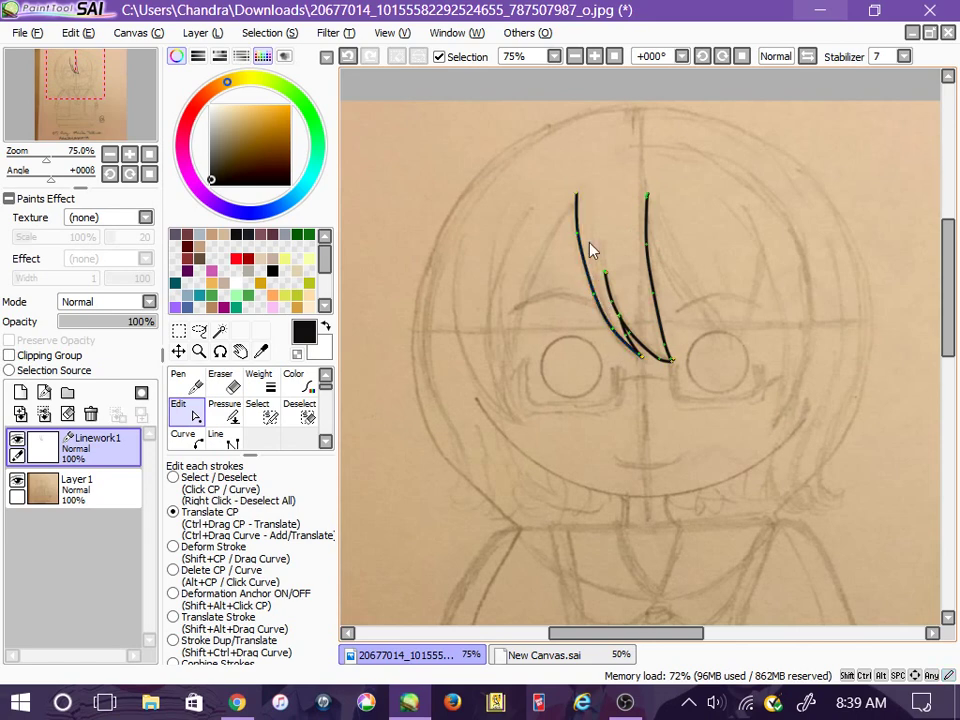
Step: Draw the left side lock as a curve from the central bangs down to its pointed tip and back up the outer edge
left_click(183, 437)
left_click(576, 208)
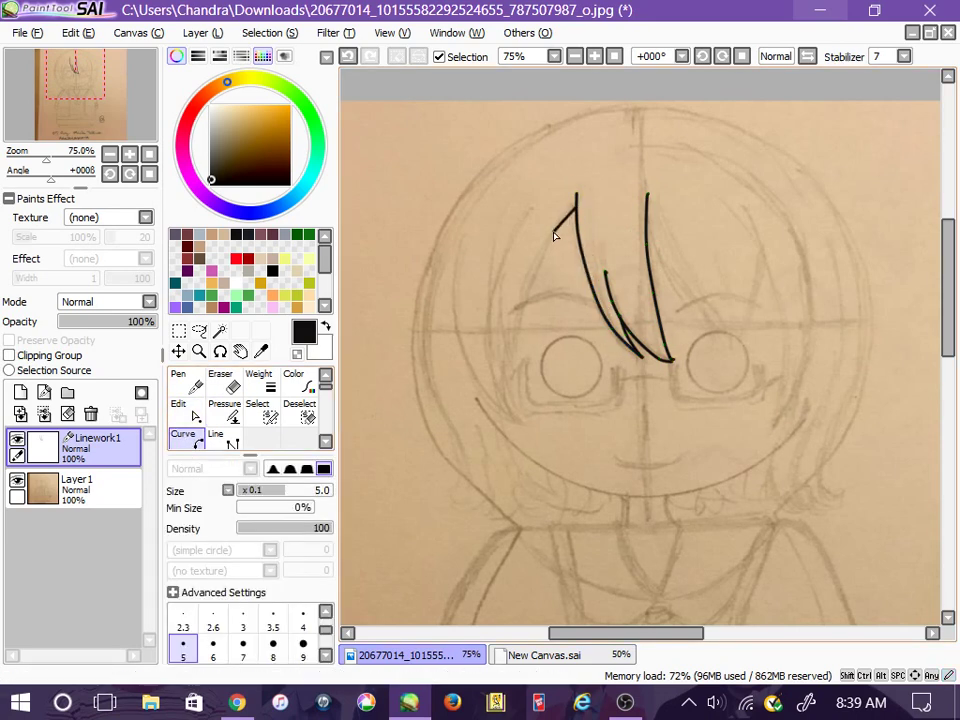
left_click(552, 238)
left_click(474, 377)
left_click(454, 303)
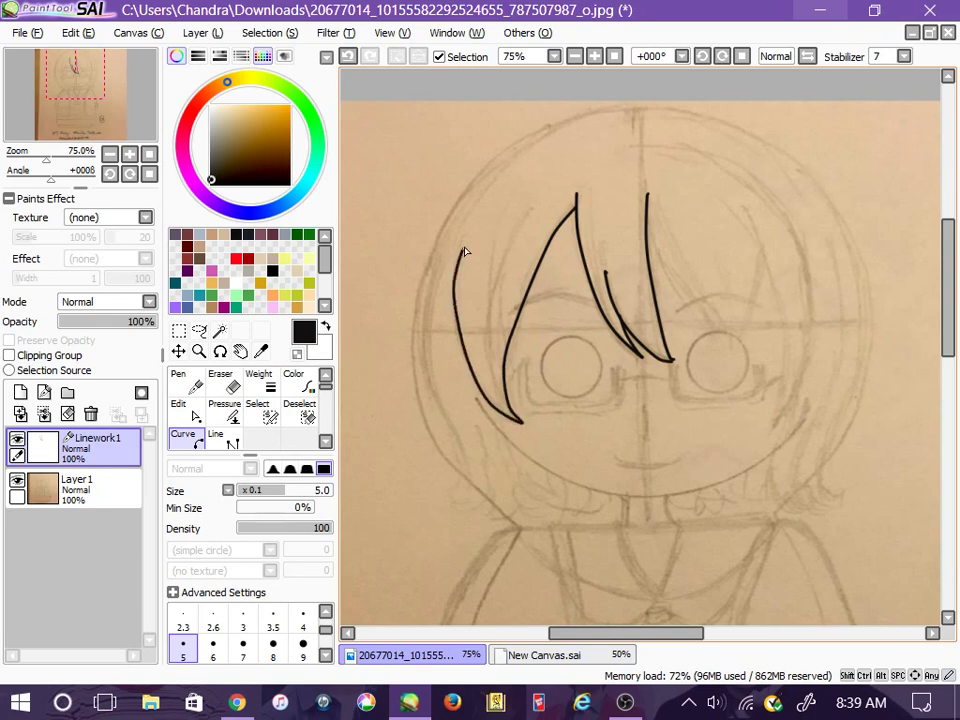
left_click(466, 249)
double_click(494, 200)
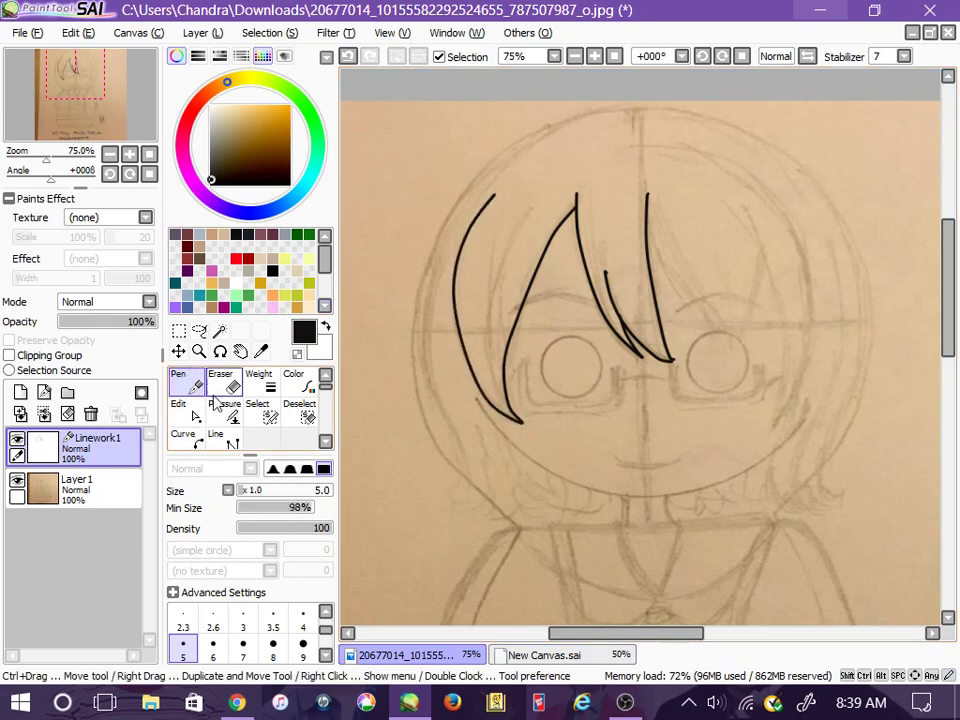
Step: Add an inner strand curve running down through the middle of the left side lock
left_click(530, 212)
left_click(496, 270)
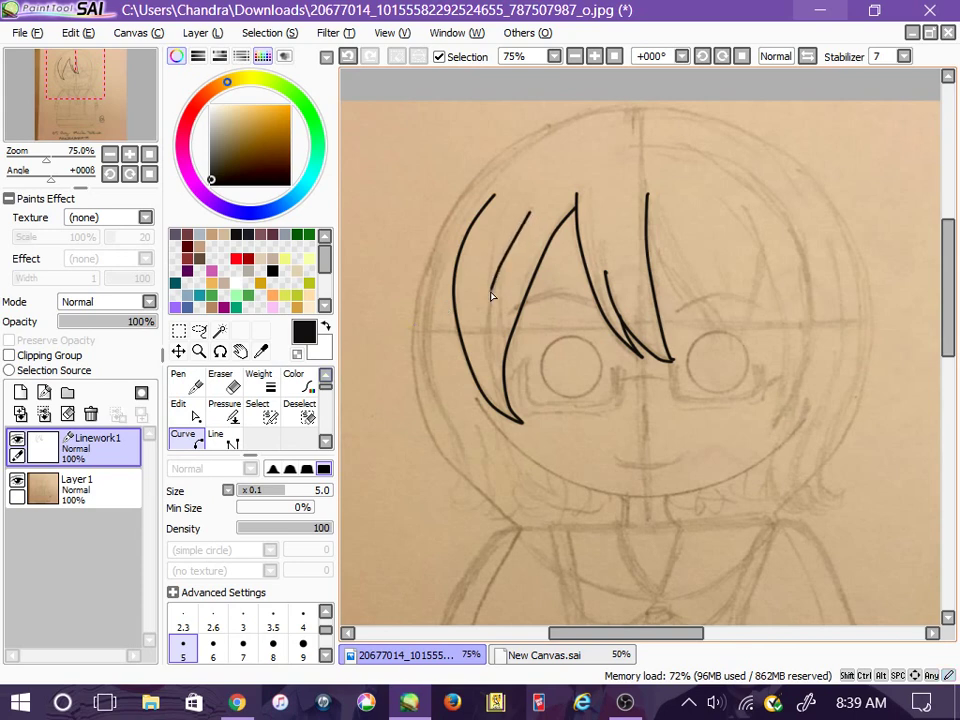
left_click(482, 338)
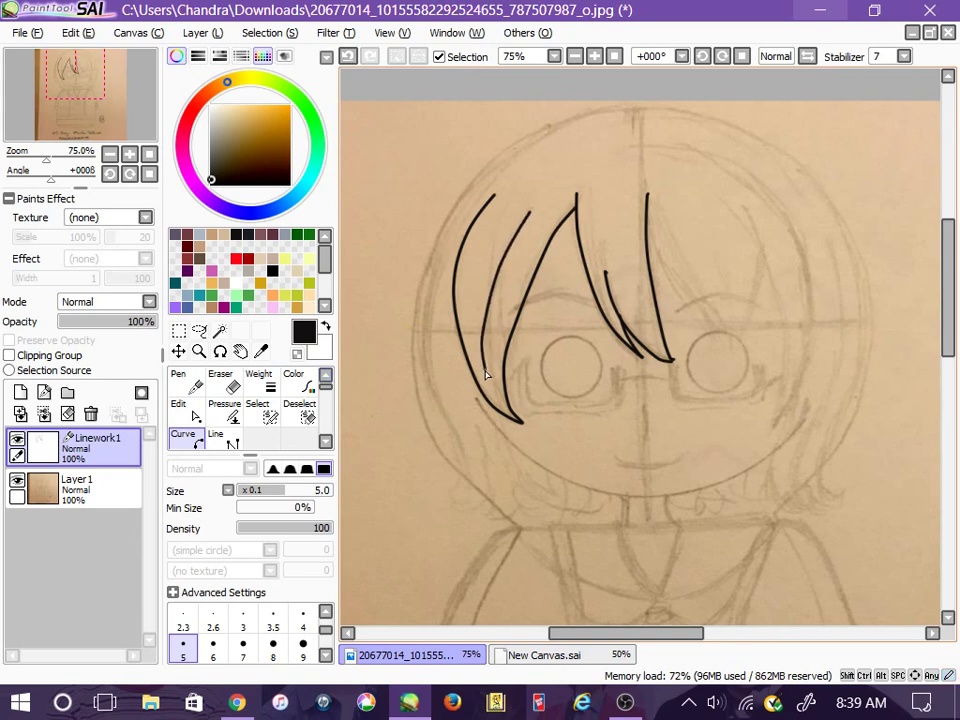
left_click(181, 380)
Step: Trace the jawline as one curve from the left side lock around the chin to the right cheek
left_click(194, 441)
left_click(482, 402)
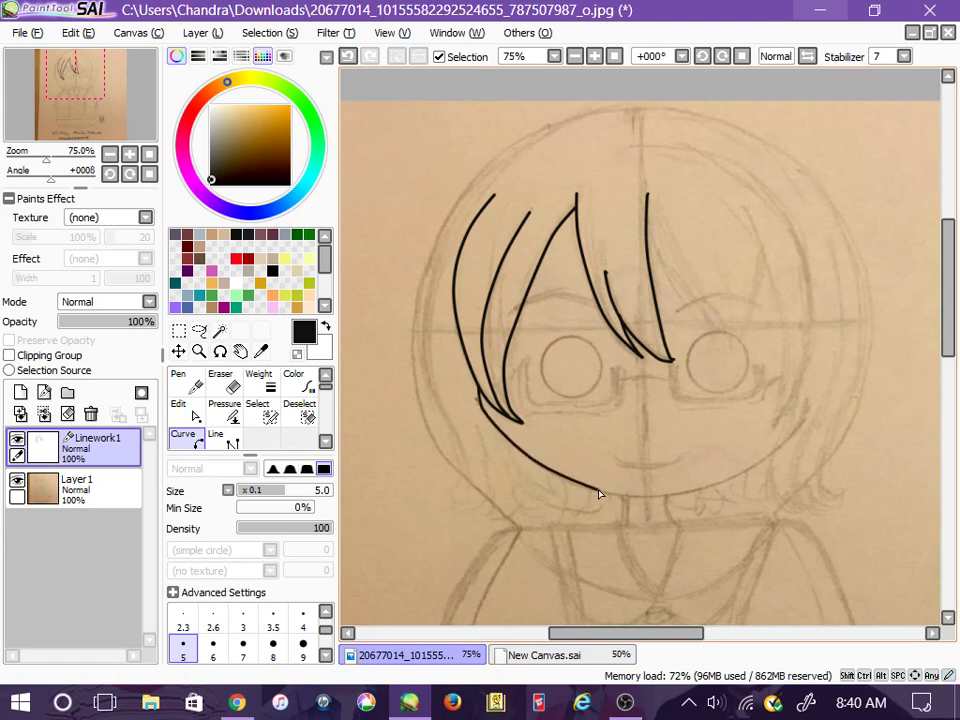
left_click(620, 502)
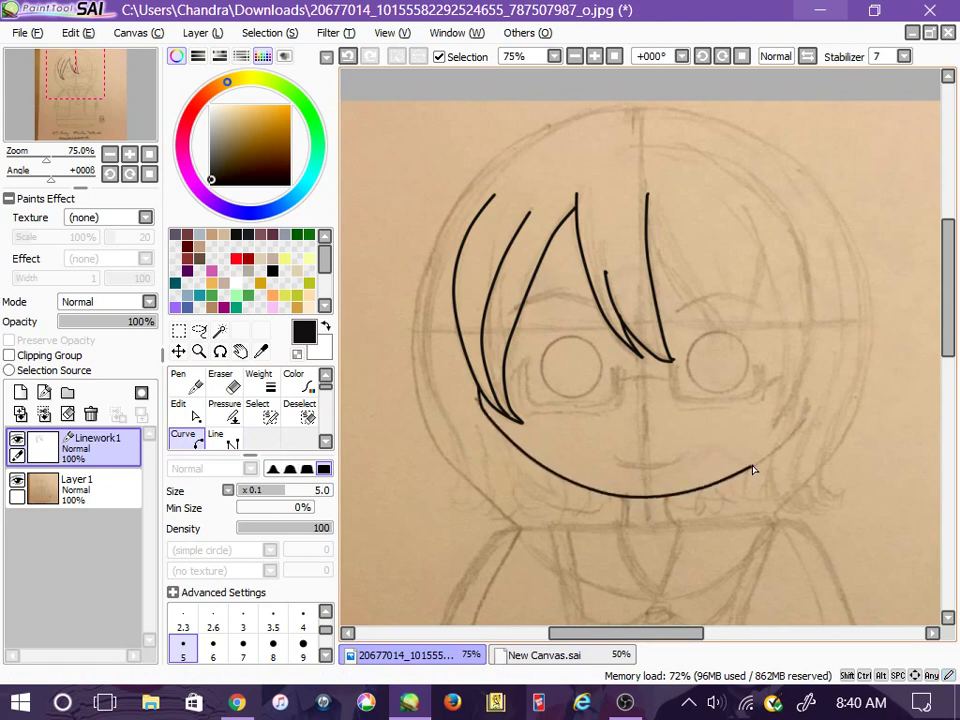
left_click(810, 406)
left_click(183, 380)
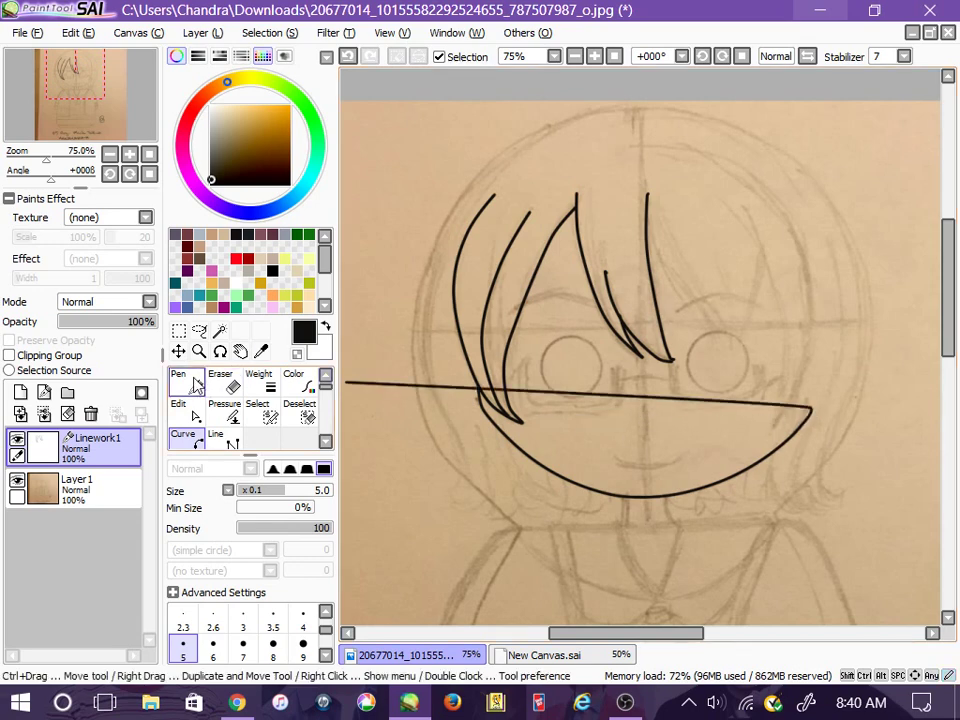
Step: Draw the pointed bang strands above the right eye with curves following the sketch
left_click(189, 441)
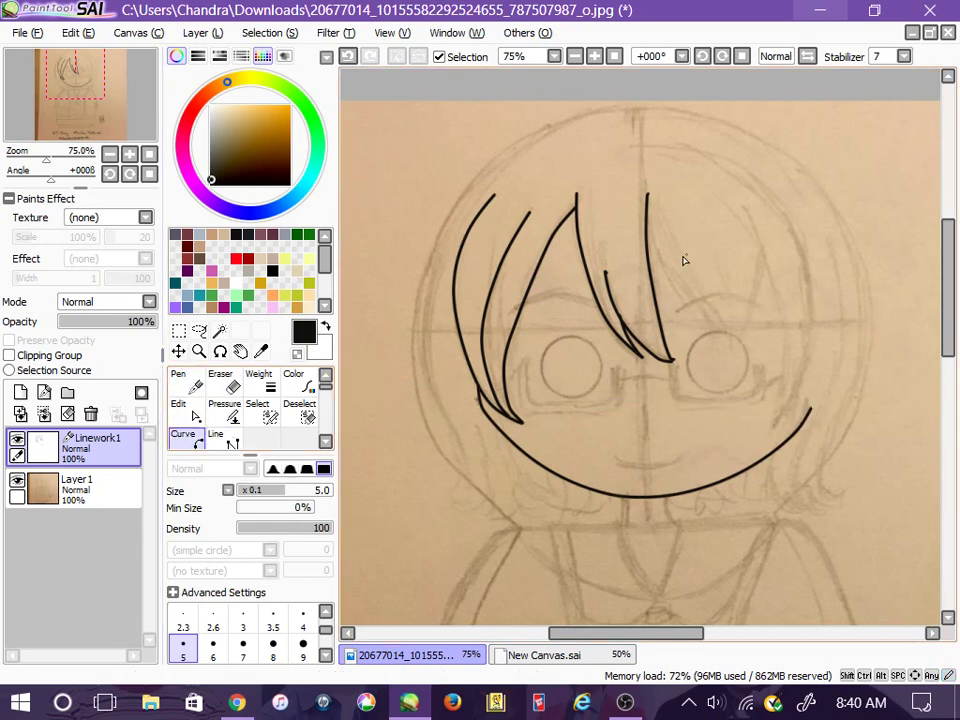
left_click(719, 338)
left_click(723, 323)
left_click(189, 383)
left_click(191, 440)
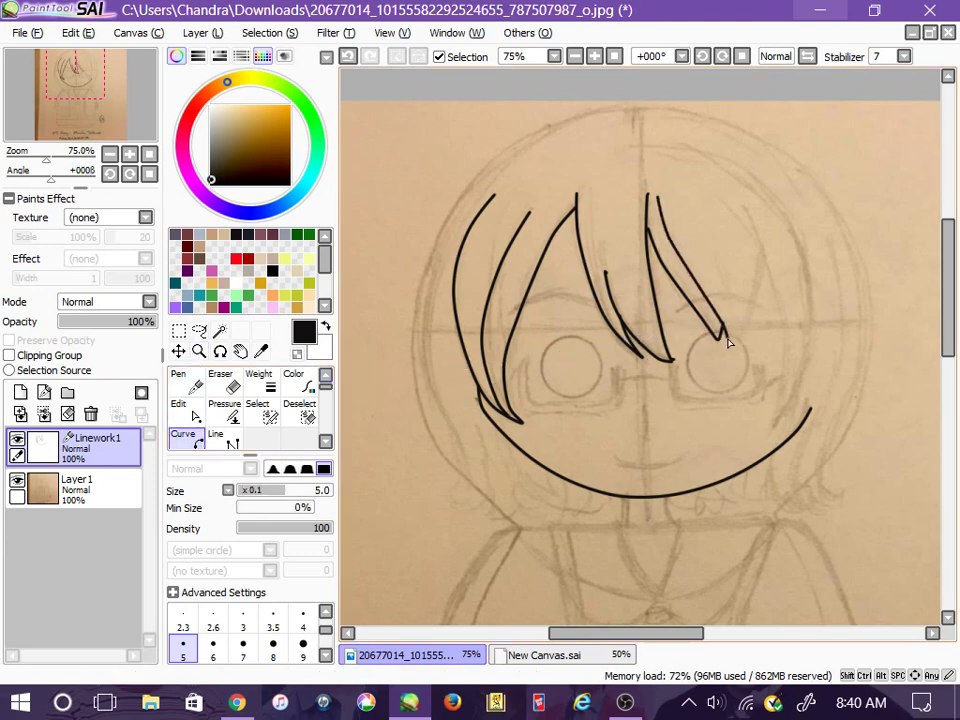
left_click(765, 254)
left_click(188, 391)
Step: Draw the right side lock as a curve down to its tip and back up around to the top of the head
left_click(188, 438)
left_click(762, 250)
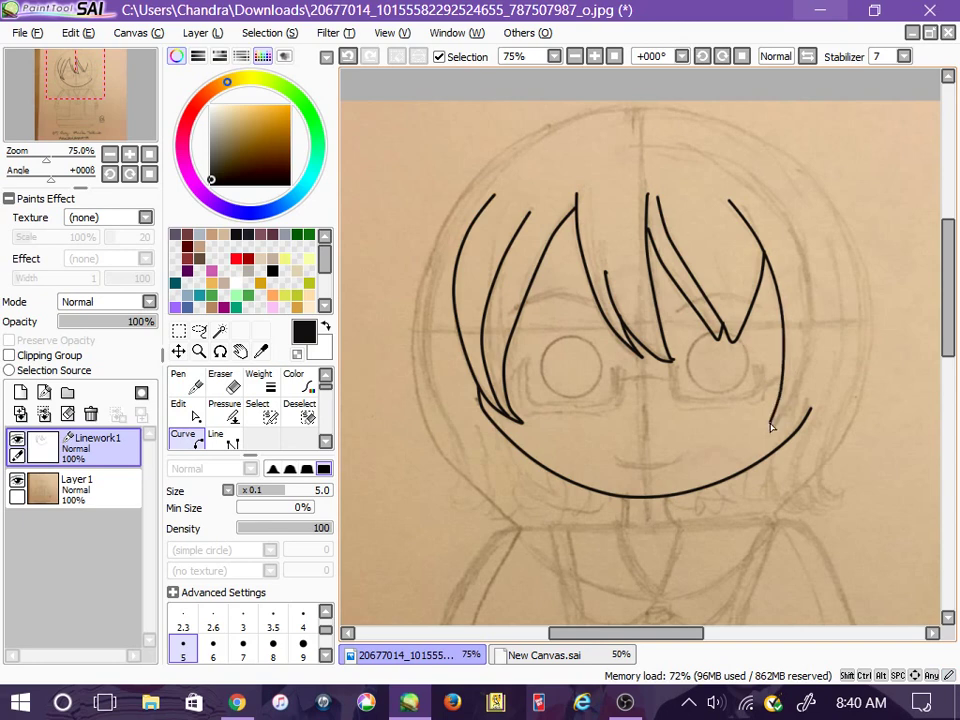
left_click(818, 336)
left_click(814, 253)
left_click(760, 179)
left_click(666, 141)
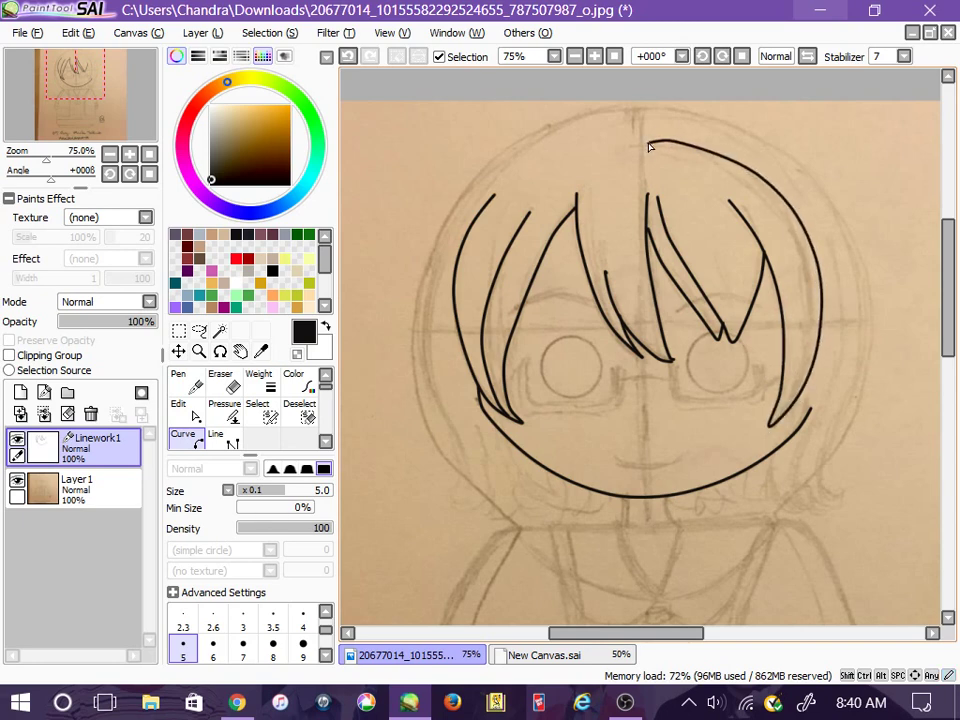
left_click(185, 379)
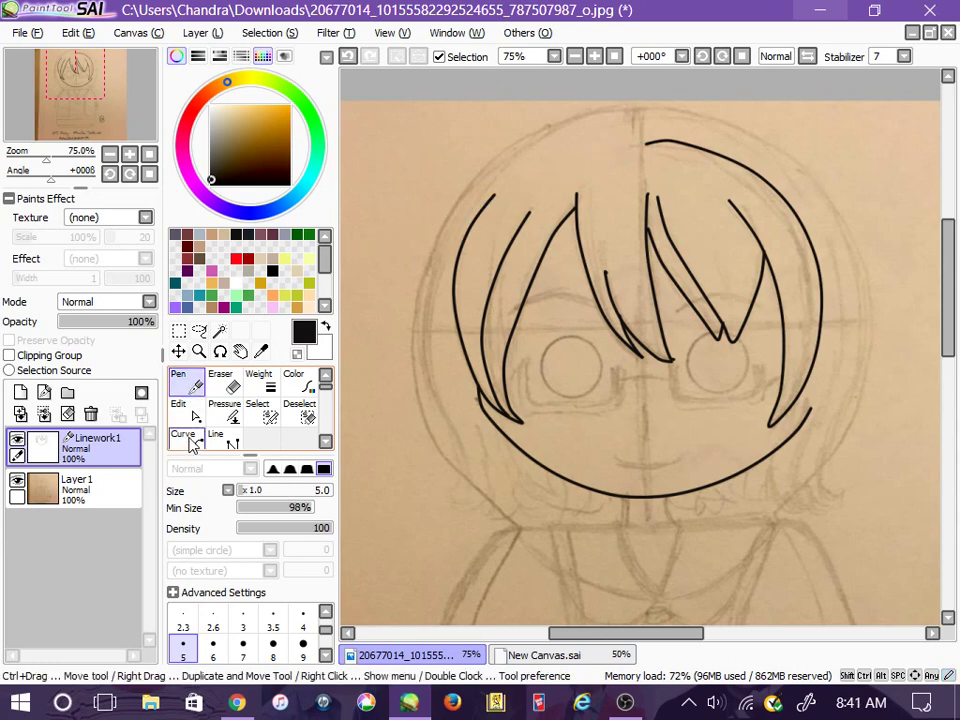
Step: Draw the inner edge of the right outer hair down past the jaw, curling outward at the end
left_click(186, 440)
left_click(809, 407)
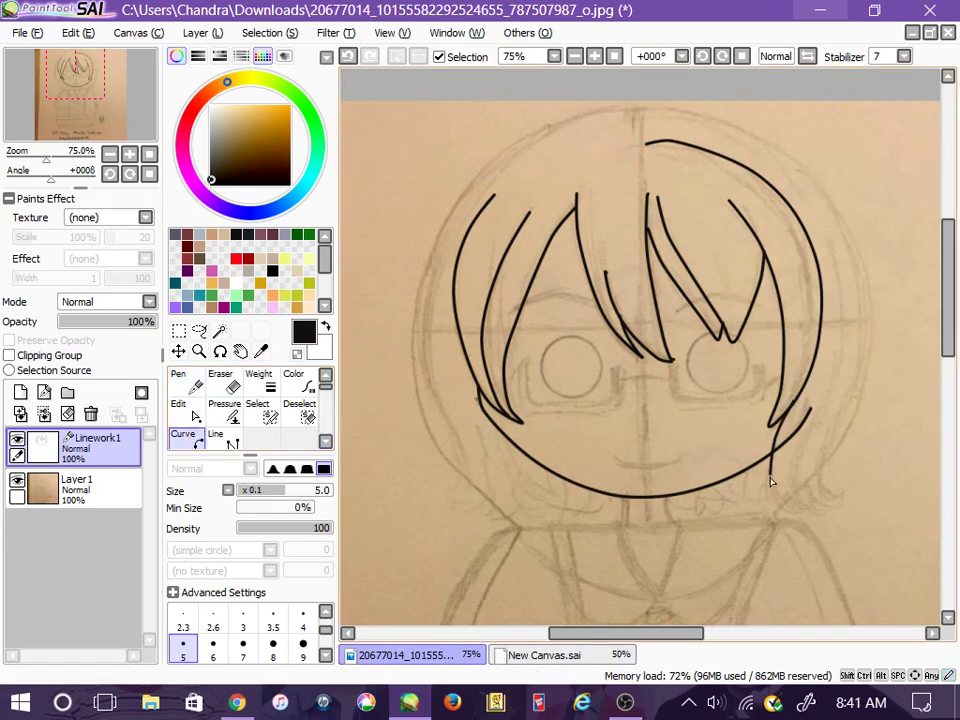
left_click(814, 508)
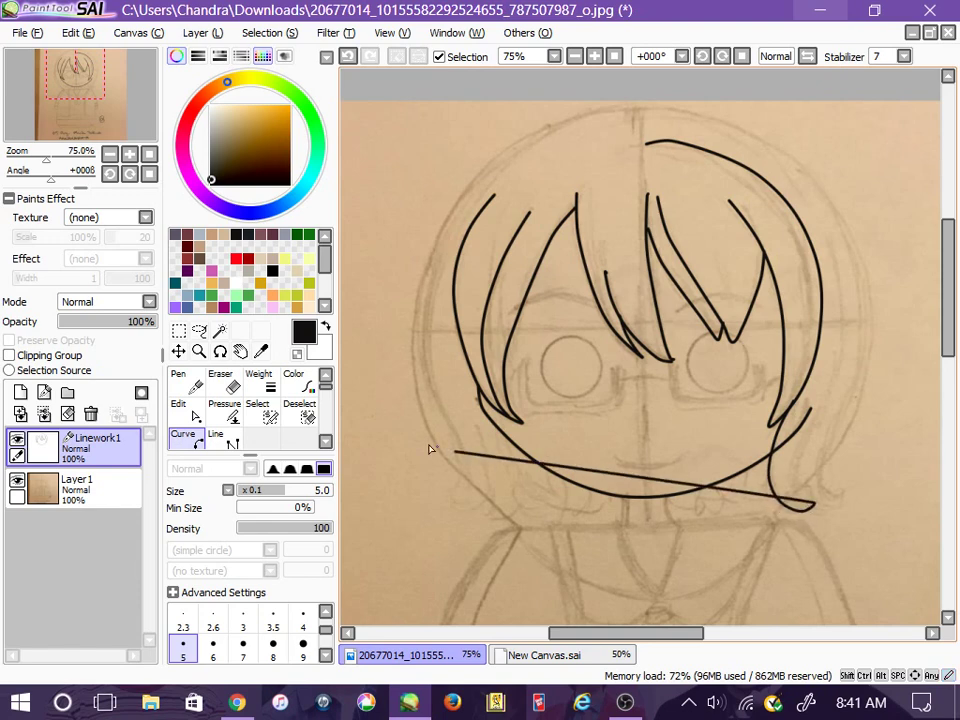
left_click(184, 379)
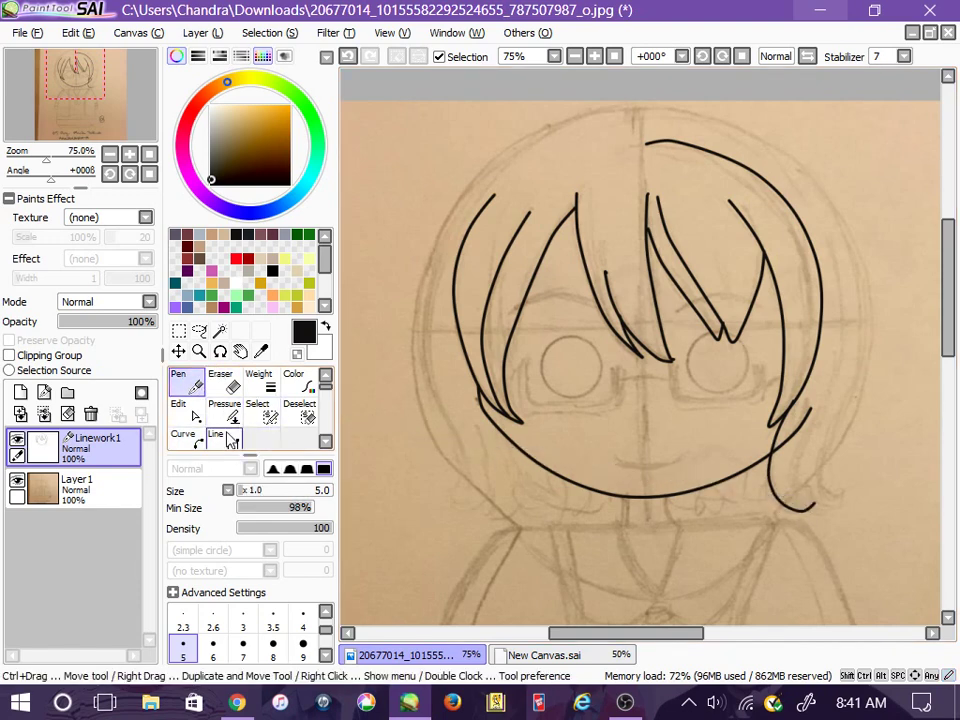
Step: Draw the left hair curl and its inner edge beside the jaw with the Curve tool
left_click(184, 440)
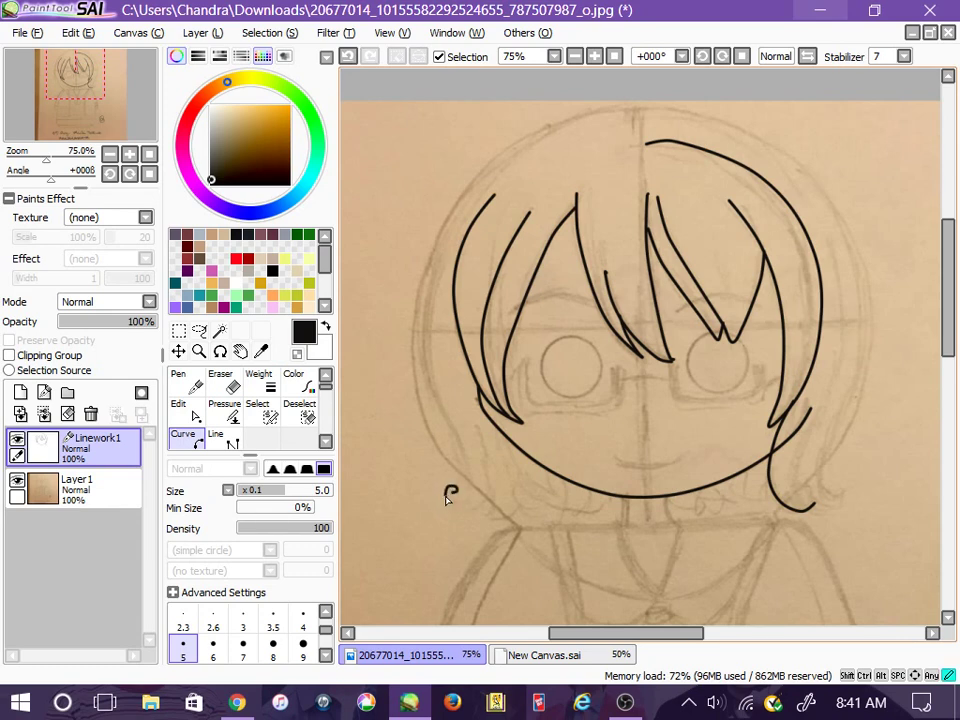
left_click(455, 507)
left_click(187, 389)
Step: Trace the outer hair outline as one curve from the left curl over the head to the flipped end on the right
left_click(191, 441)
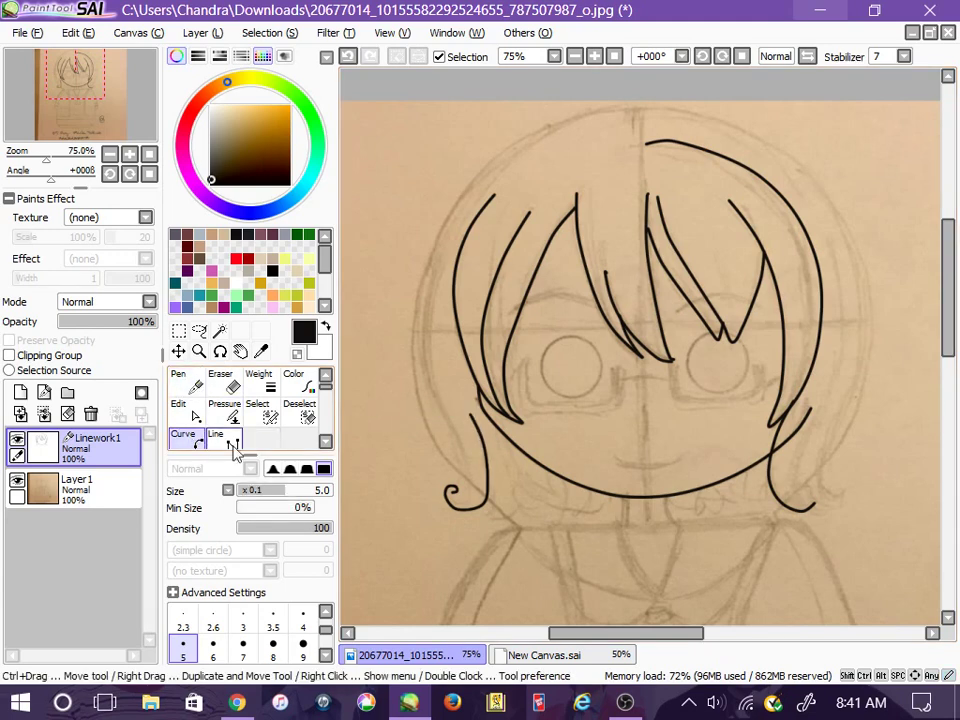
left_click(465, 496)
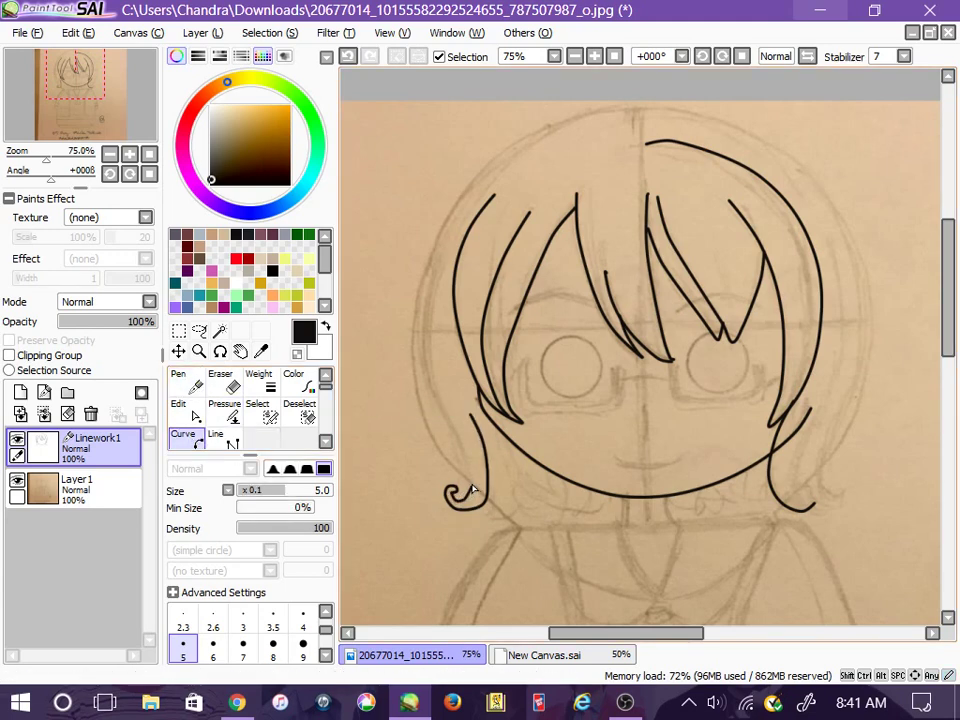
left_click(455, 419)
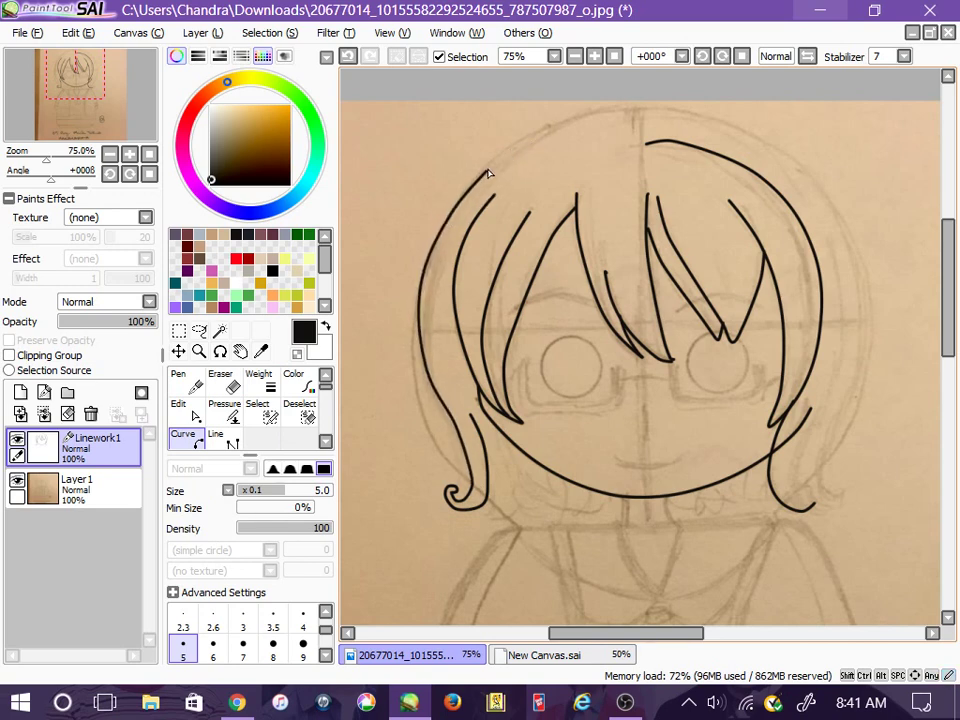
left_click(728, 124)
left_click(804, 176)
left_click(856, 262)
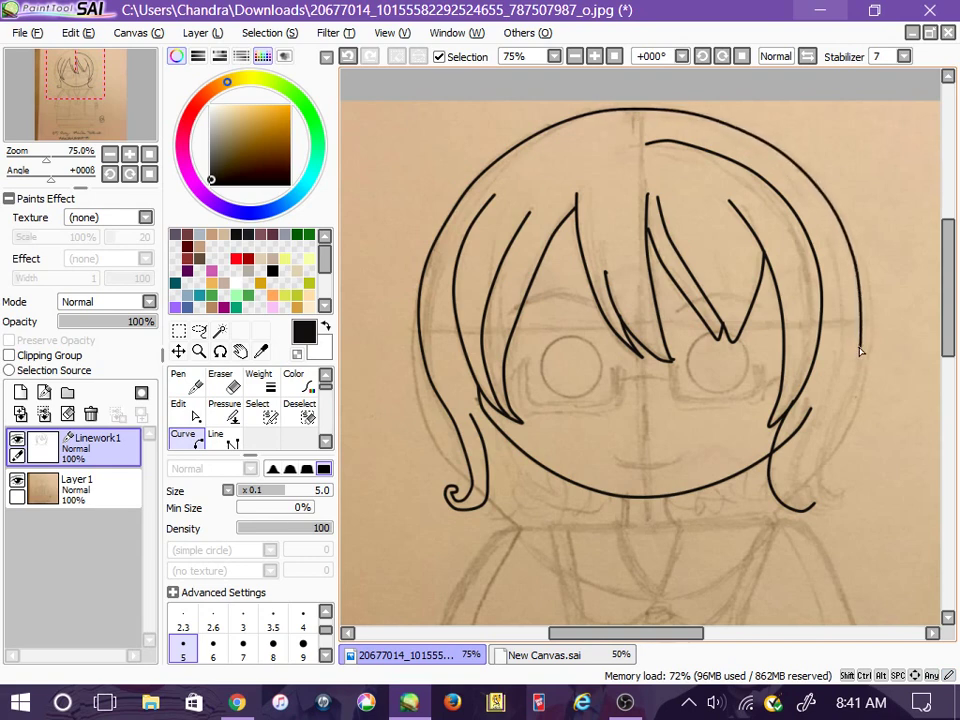
left_click(860, 350)
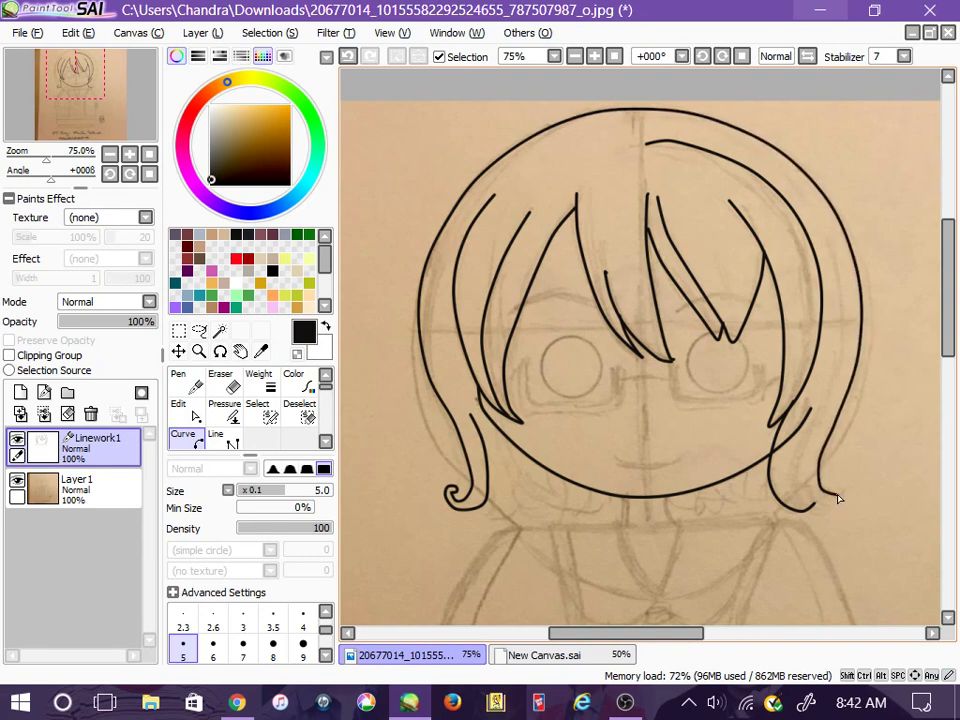
left_click(180, 380)
Step: Ink both sides of the neck below the chin and adjust the control point of the left neck line
left_click(183, 408)
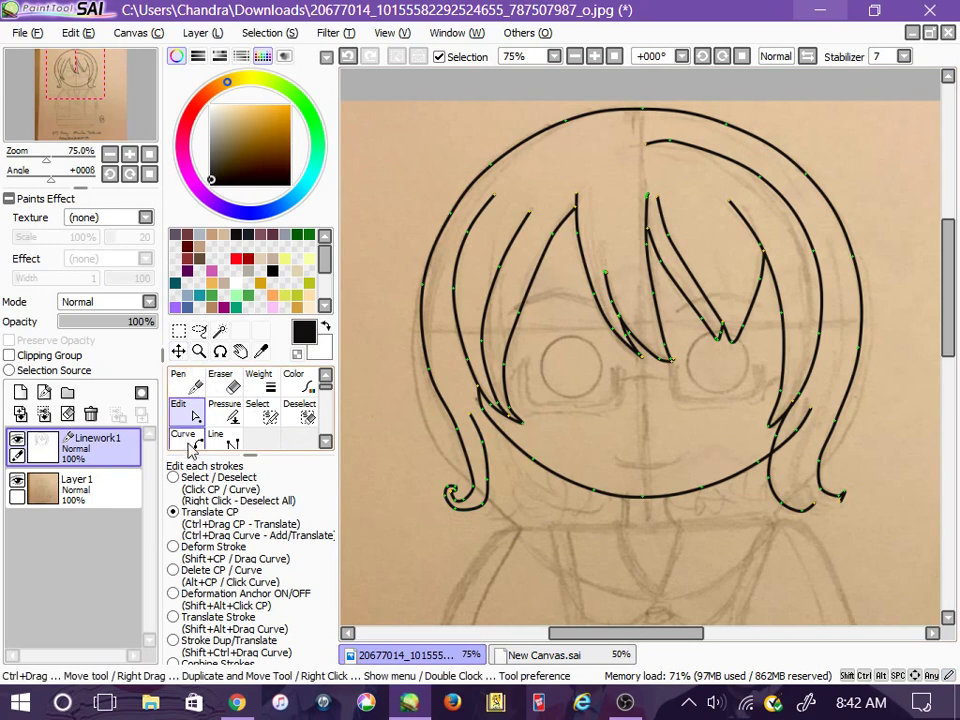
left_click(180, 379)
key("Page_Up")
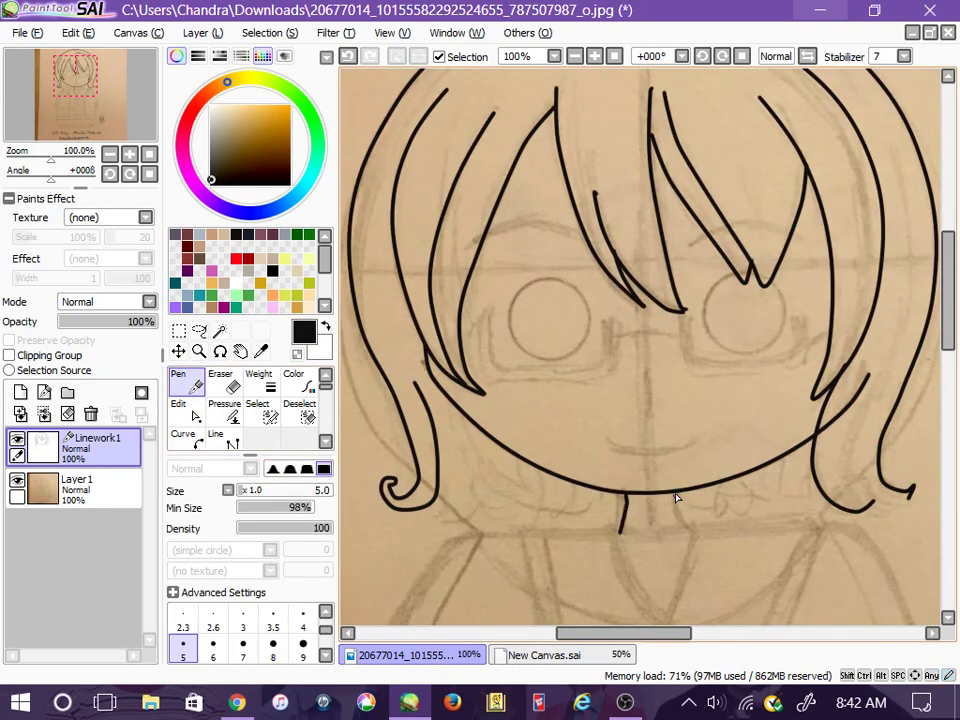
left_click_drag(676, 494, 686, 538)
left_click(190, 416)
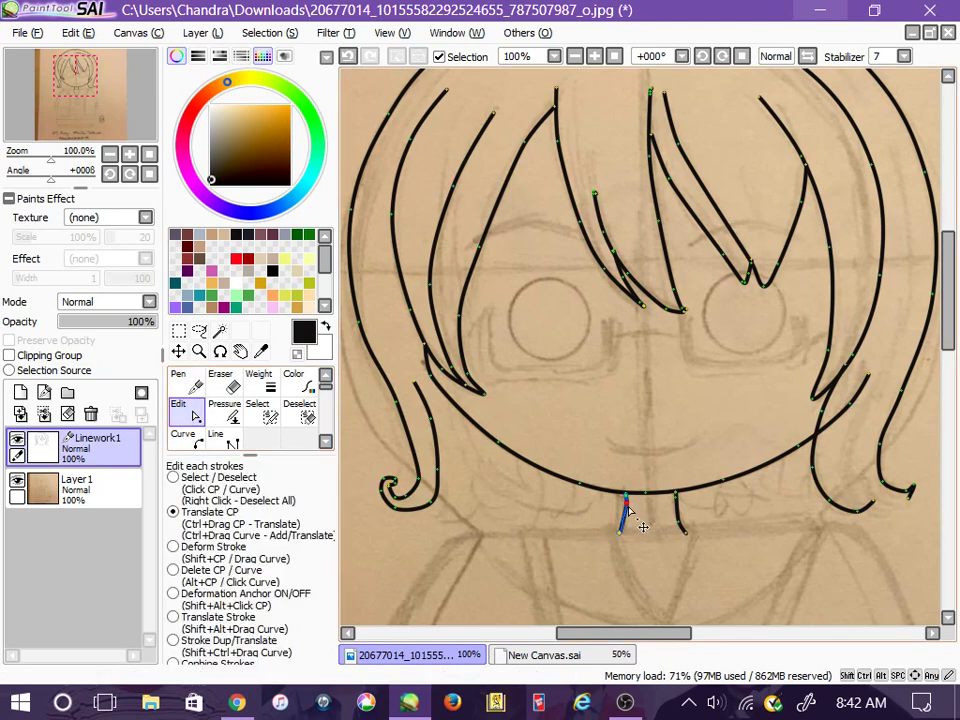
left_click_drag(628, 508, 625, 522)
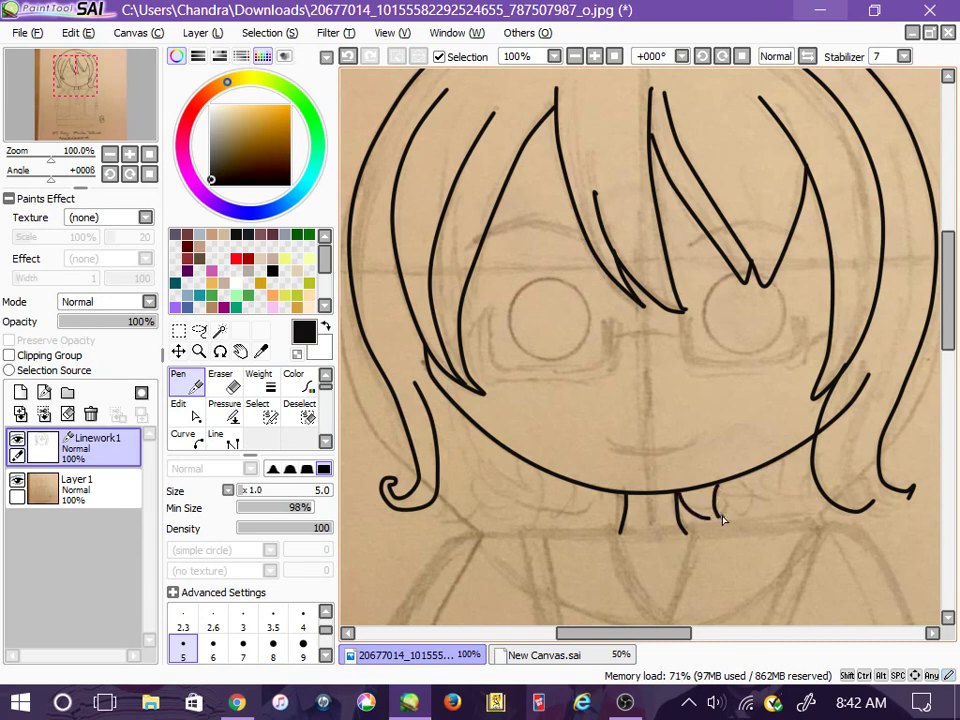
Step: Ink the jagged hair ends below the jaw between the neck and the right hair curl with Pen strokes
mouse_move(723, 519)
left_mouse_down()
mouse_move(760, 470)
mouse_move(761, 487)
mouse_move(793, 476)
left_mouse_up()
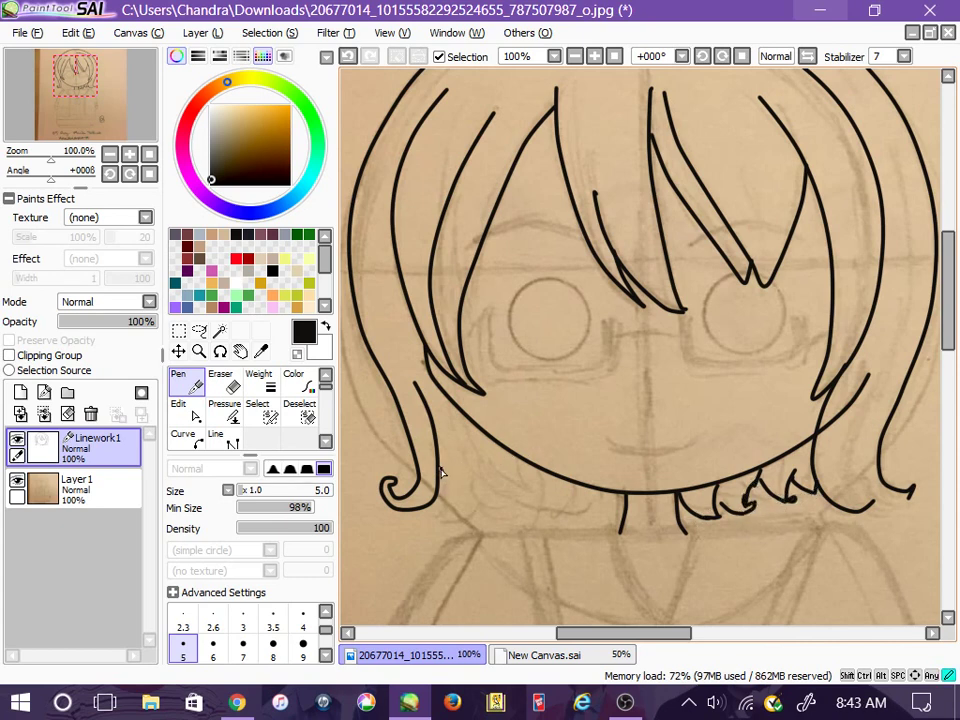
Step: Ink the jagged hair ends between the left curl and the neck, and erase the jaw line's overshoot beyond the right hair strand
mouse_move(441, 469)
left_mouse_down()
mouse_move(470, 501)
mouse_move(467, 483)
mouse_move(482, 501)
mouse_move(503, 480)
mouse_move(509, 515)
mouse_move(547, 494)
mouse_move(542, 486)
mouse_move(587, 510)
mouse_move(626, 499)
left_mouse_up()
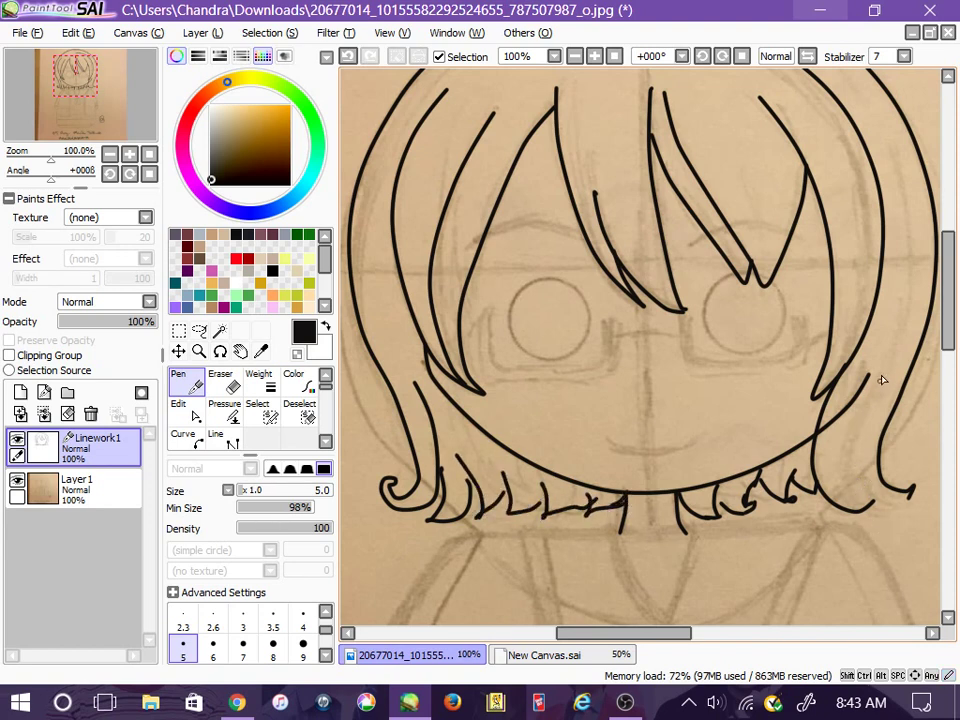
left_click(222, 381)
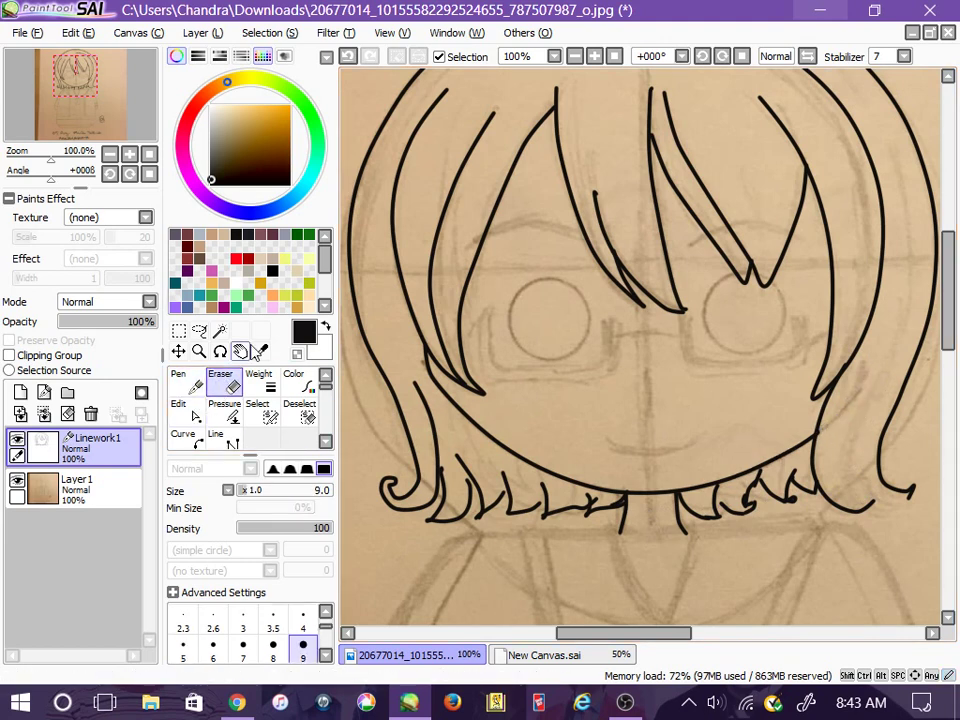
Step: Ink the short hair edge from the left jaw to the jagged ends and erase the jaw line overlapping the left hair strand
left_click(190, 385)
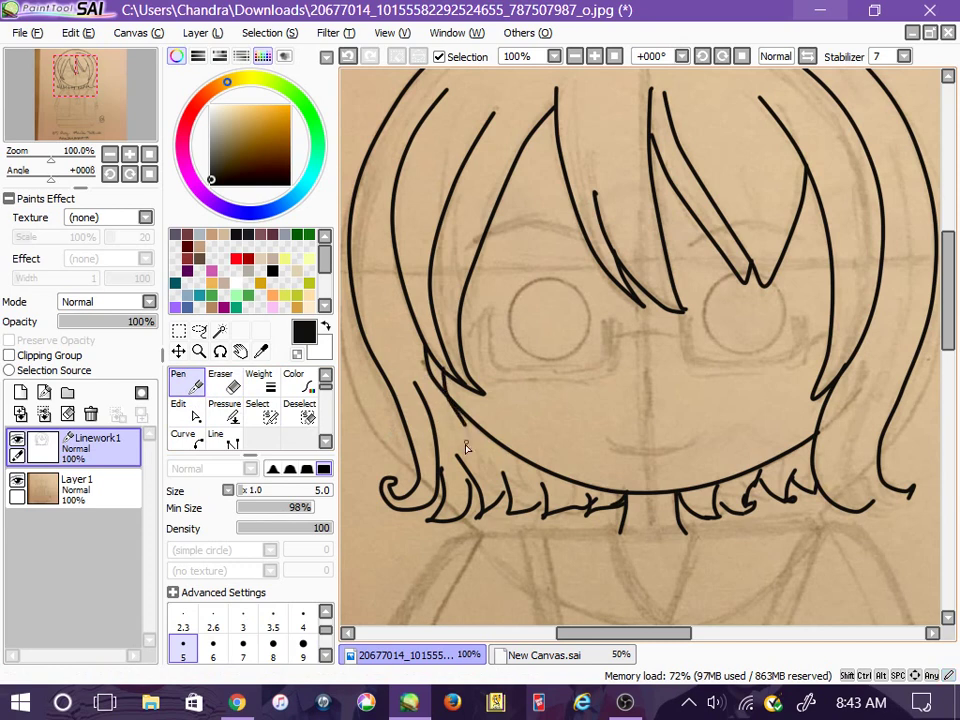
key("e")
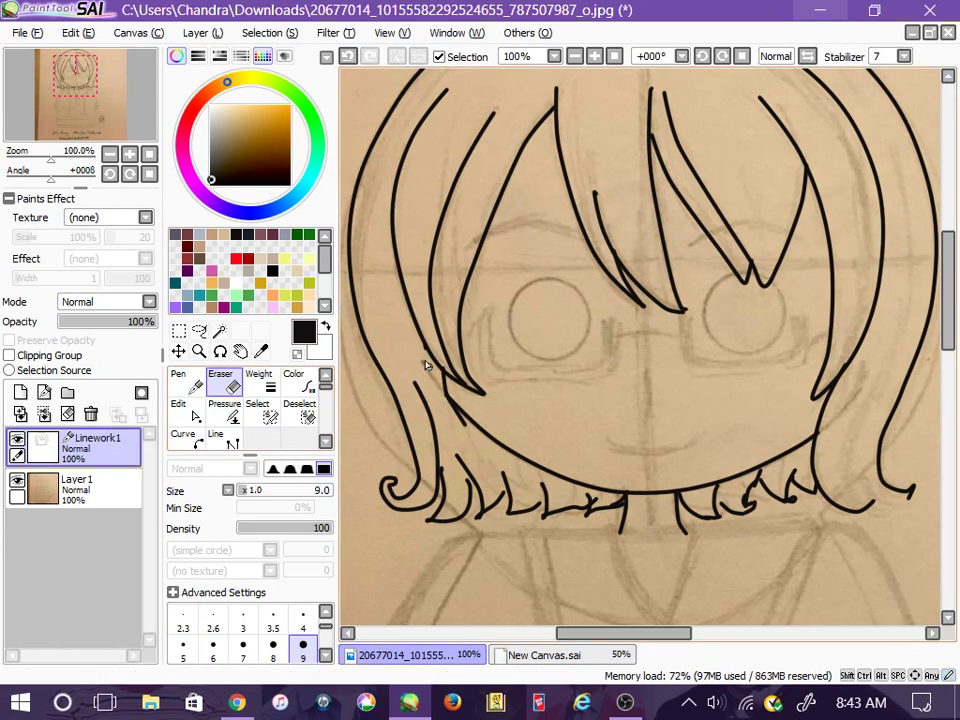
left_click(184, 380)
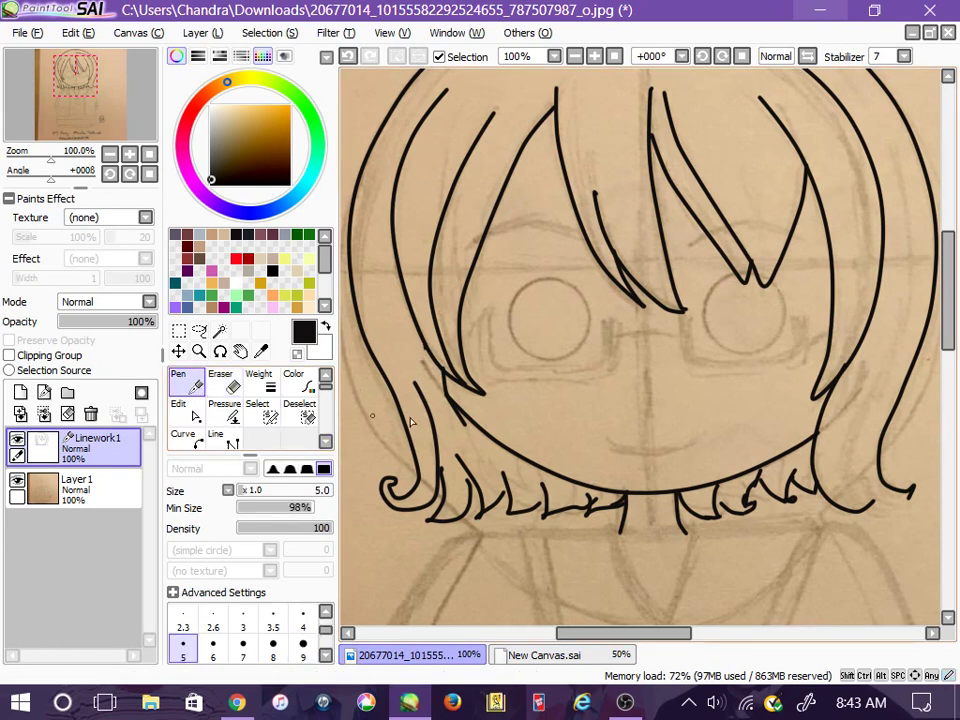
left_click_drag(464, 425, 458, 454)
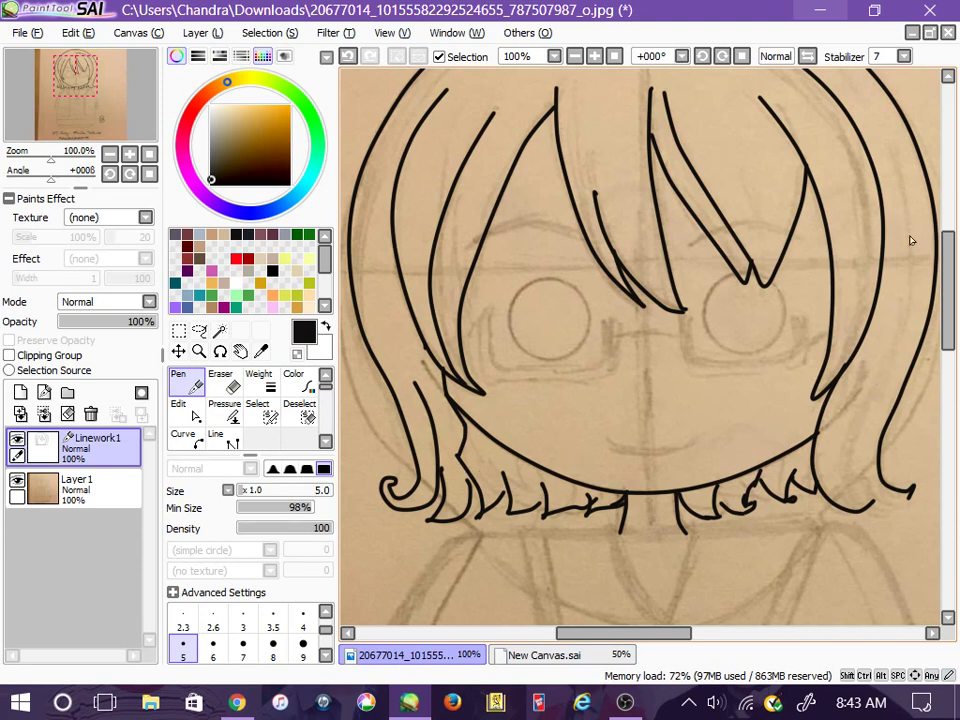
Step: Draw the long inner hair line down the right side into the flipped curl with the Curve tool
left_click(183, 433)
left_click(893, 160)
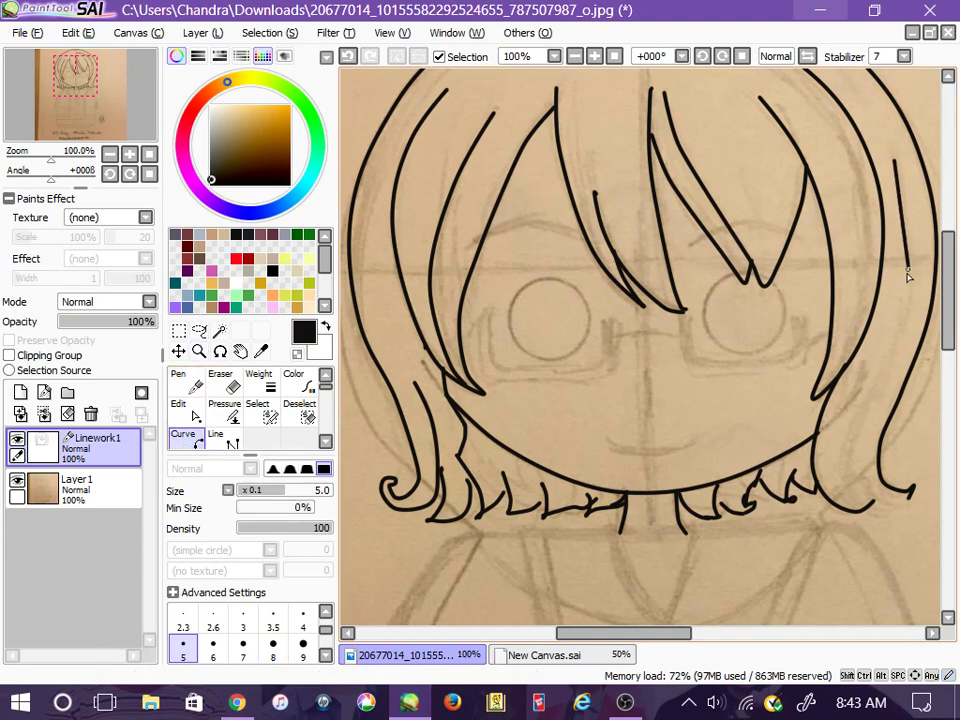
double_click(846, 486)
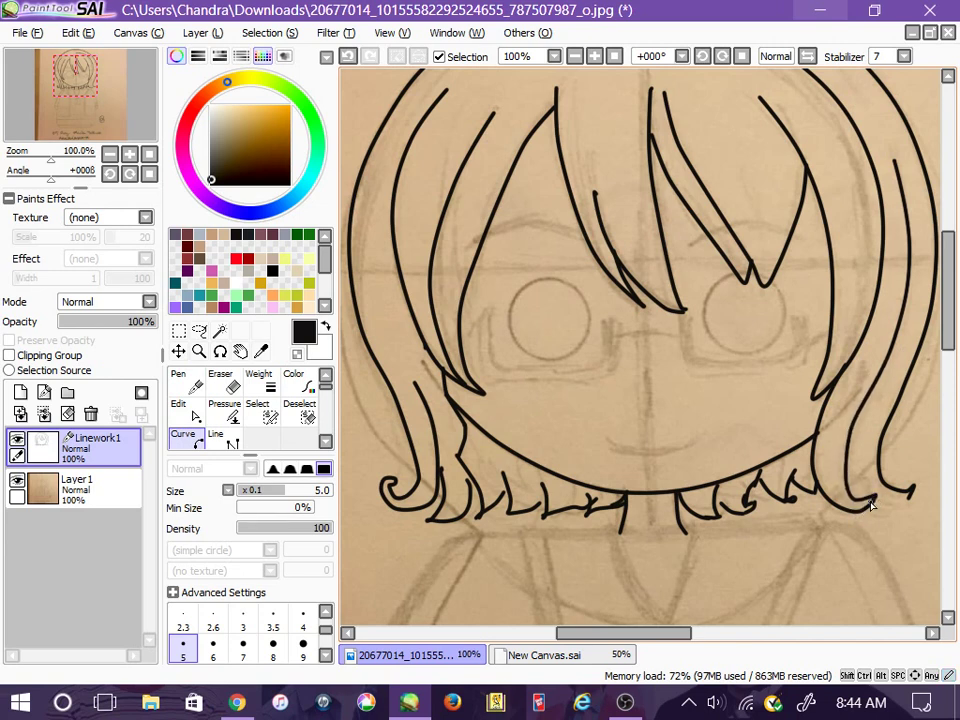
Step: Close the tip of the right hair flip with a short Pen stroke and align its end point with the outer hair line
left_click(765, 529)
left_click(183, 374)
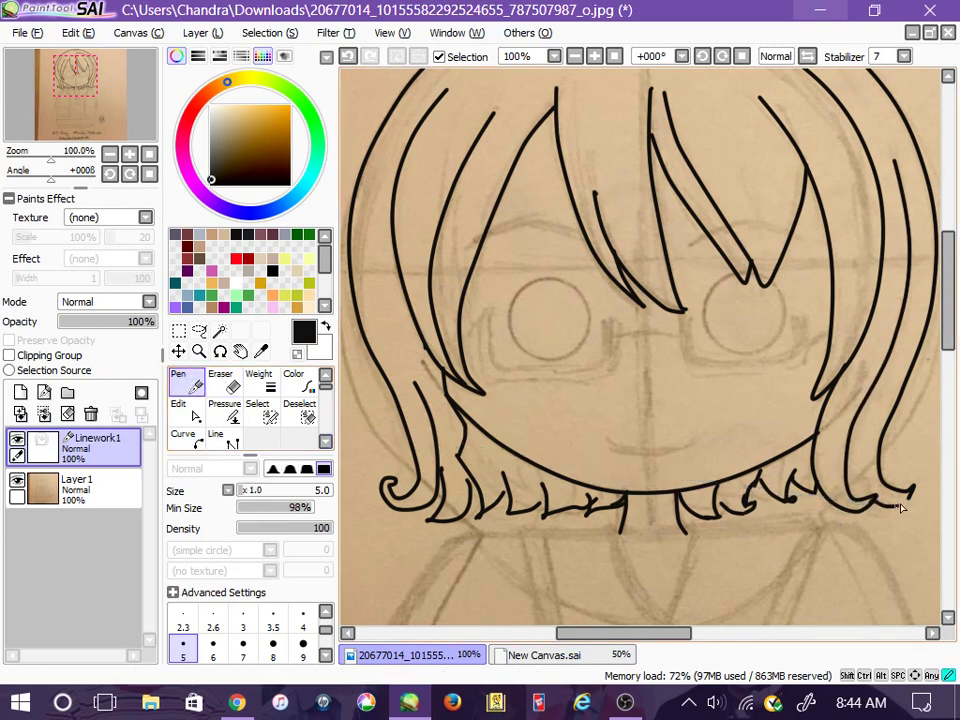
left_click(180, 407)
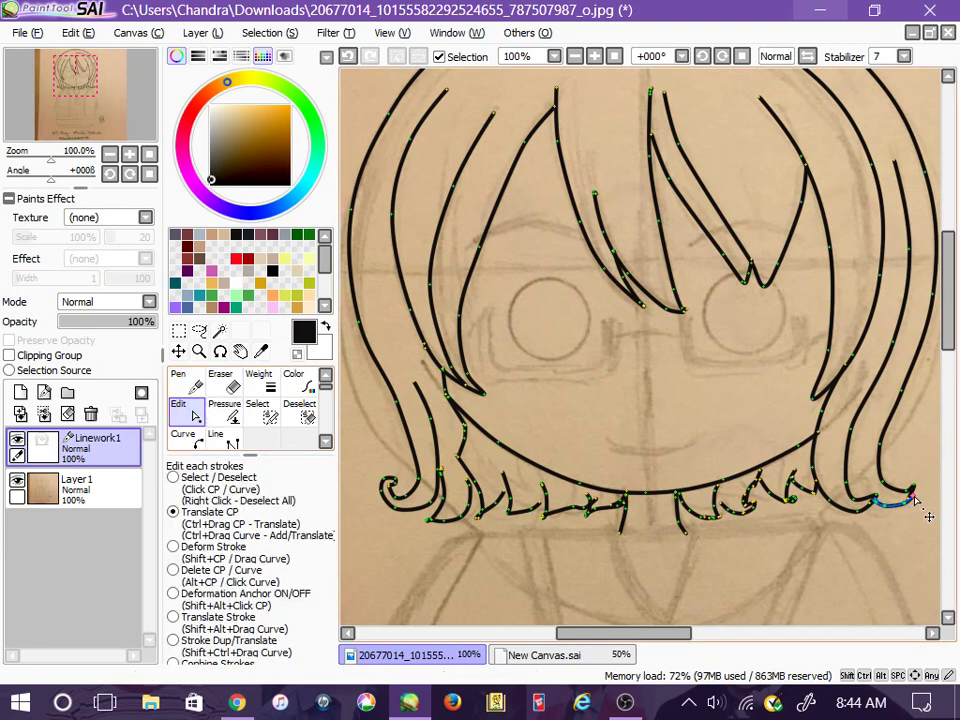
left_click(183, 377)
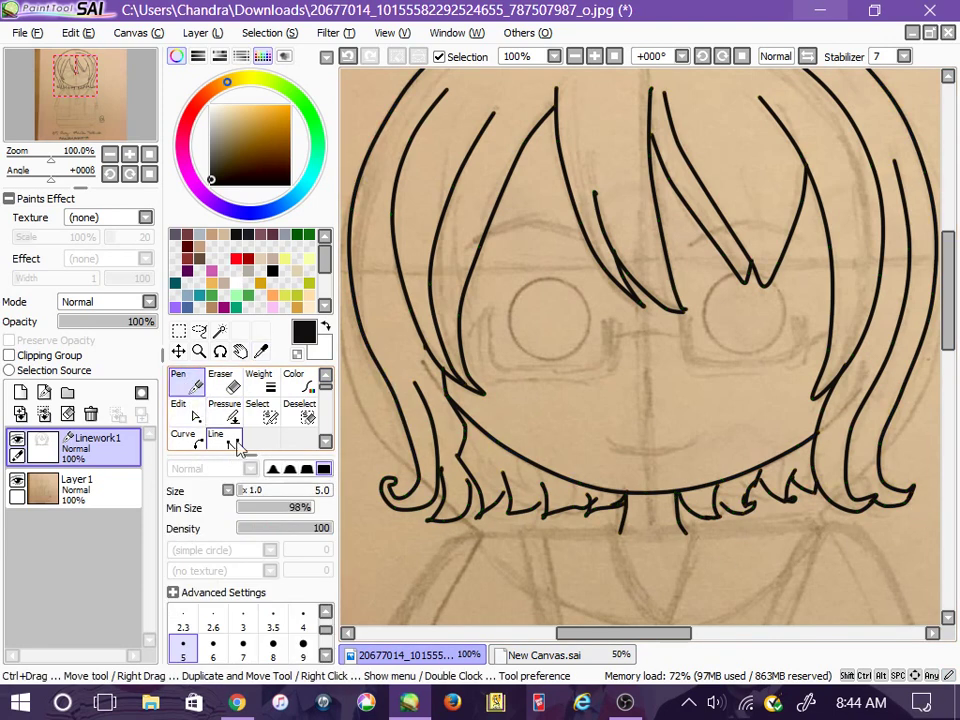
Step: Try to change the line thickness of the jagged hair ends left of the neck with the Weight tool at sizes 3, 4 and 5
left_click(258, 378)
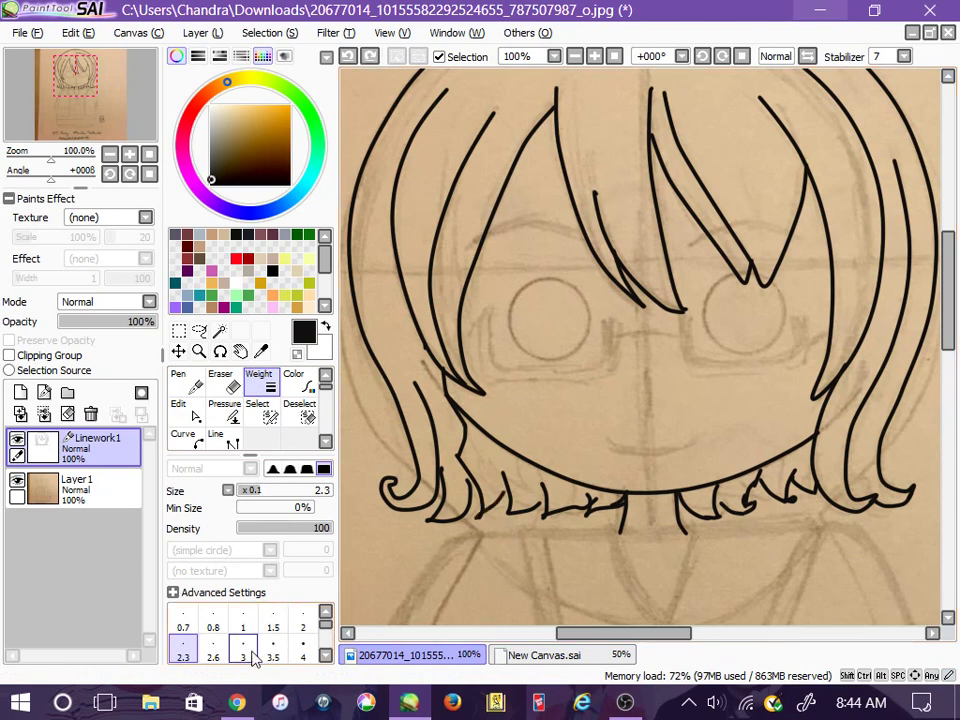
left_click(247, 652)
left_click(506, 512)
key("ctrl+z")
left_click(303, 650)
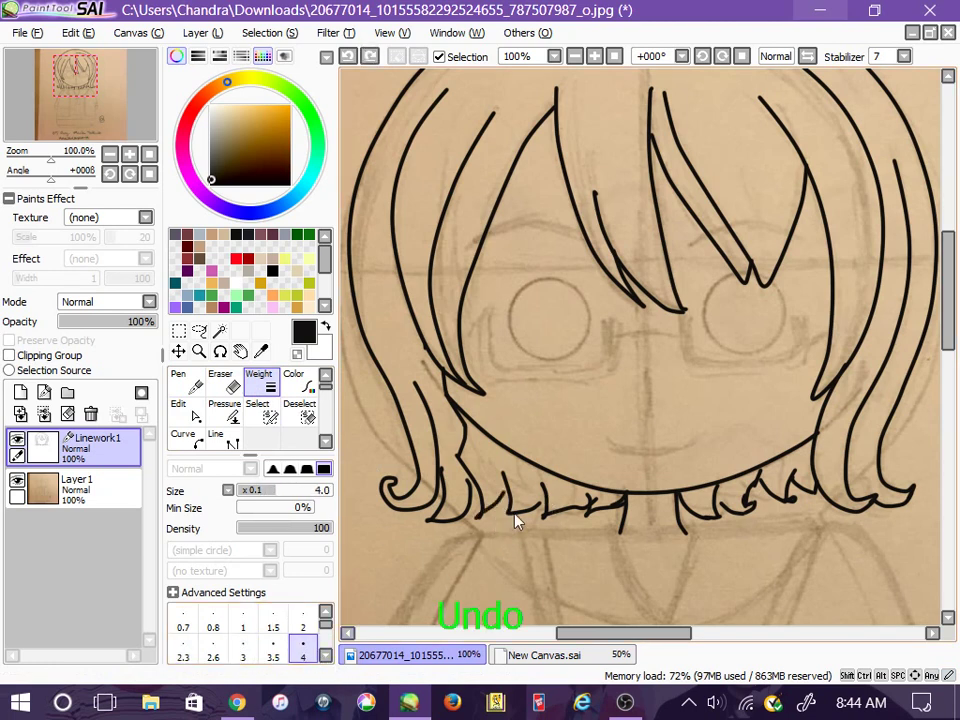
key("ctrl+z")
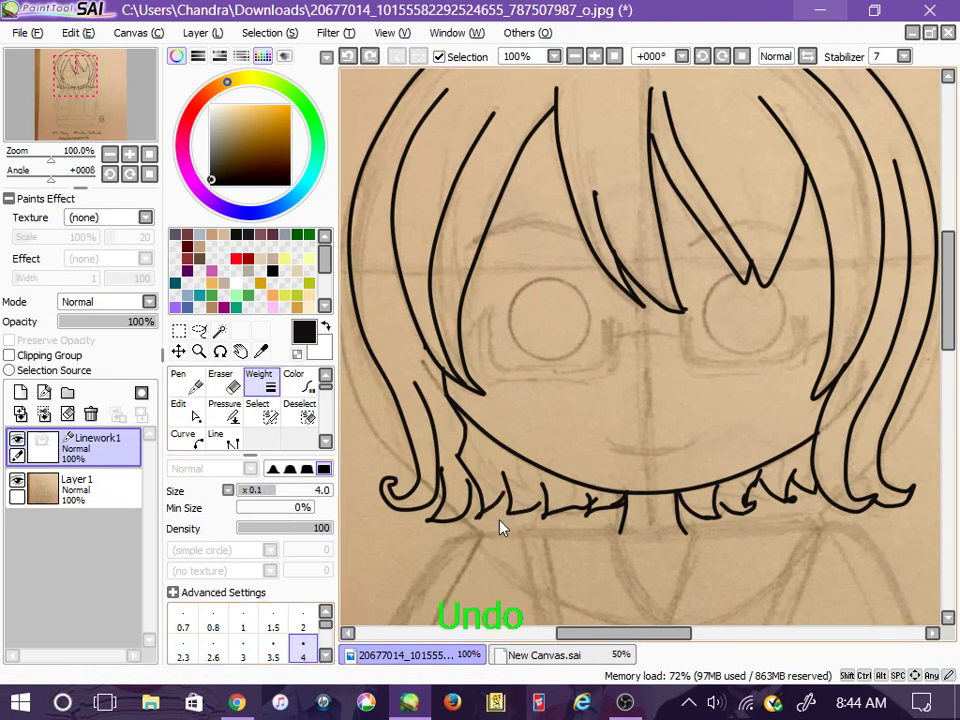
left_click(326, 659)
left_click(183, 615)
left_click_drag(503, 475, 510, 513)
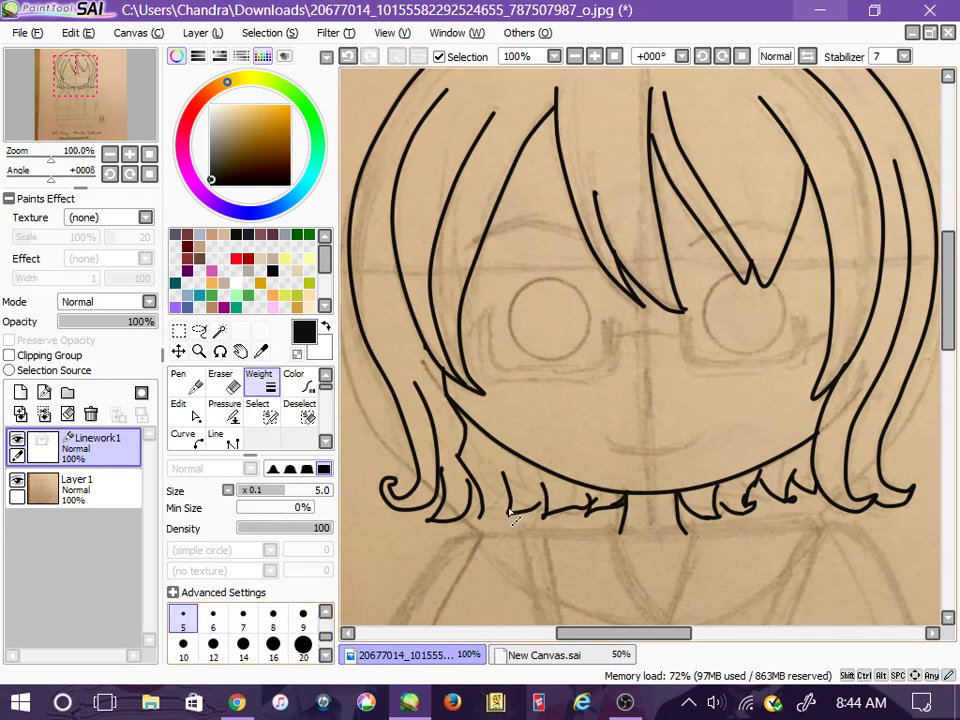
key("ctrl+z")
key("n")
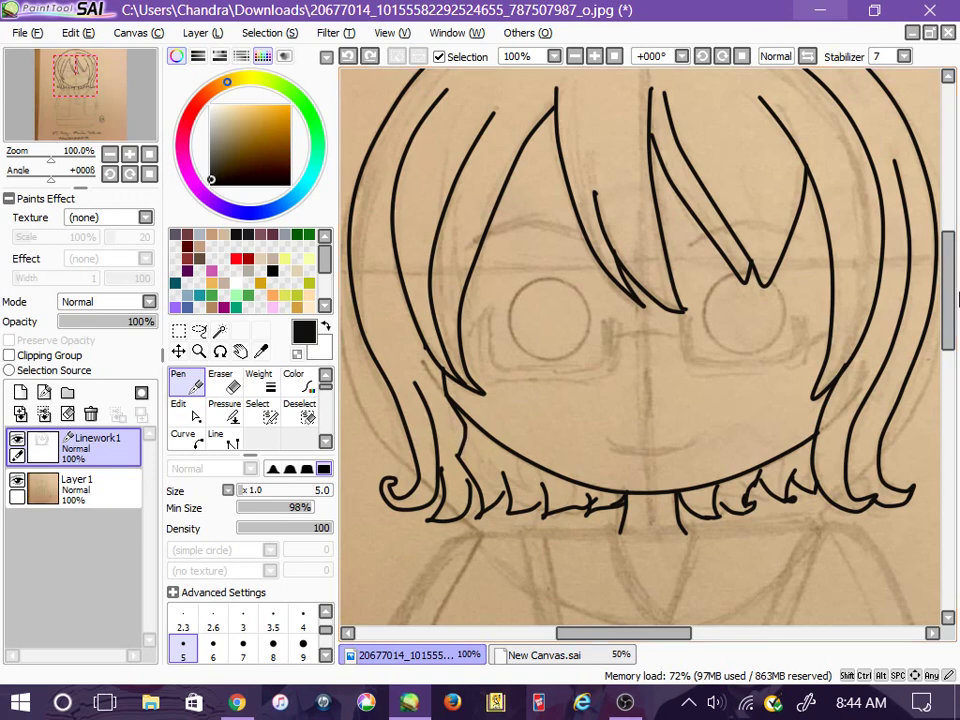
Step: Extend the left inner hair line up to the crown with a curve and adjust its control point near the top end
scroll(852, 312, "up", 3)
left_click(189, 438)
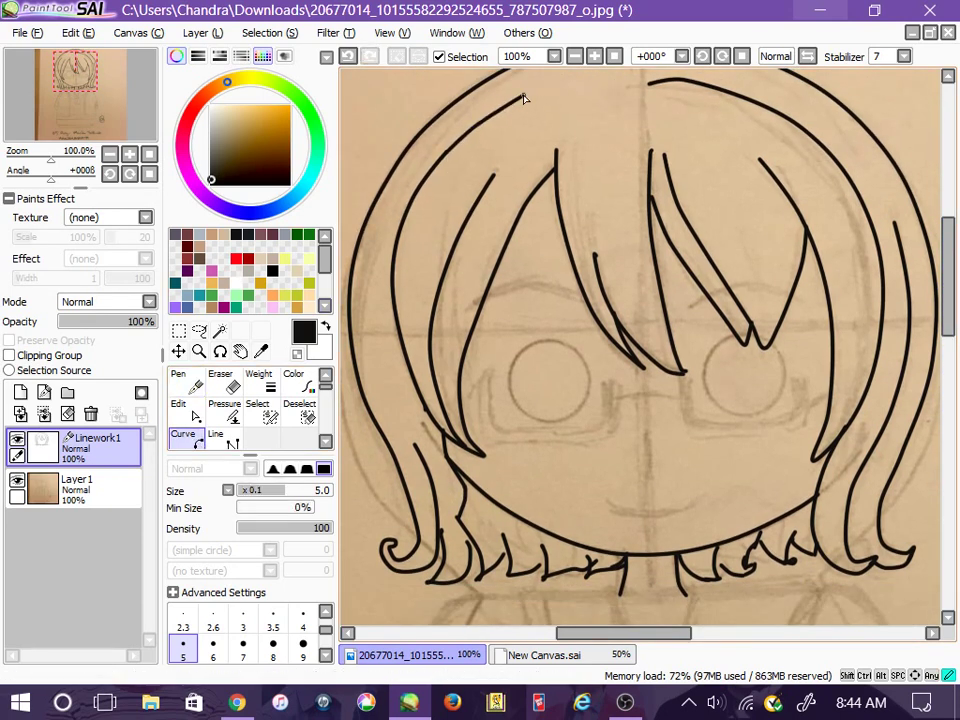
double_click(605, 92)
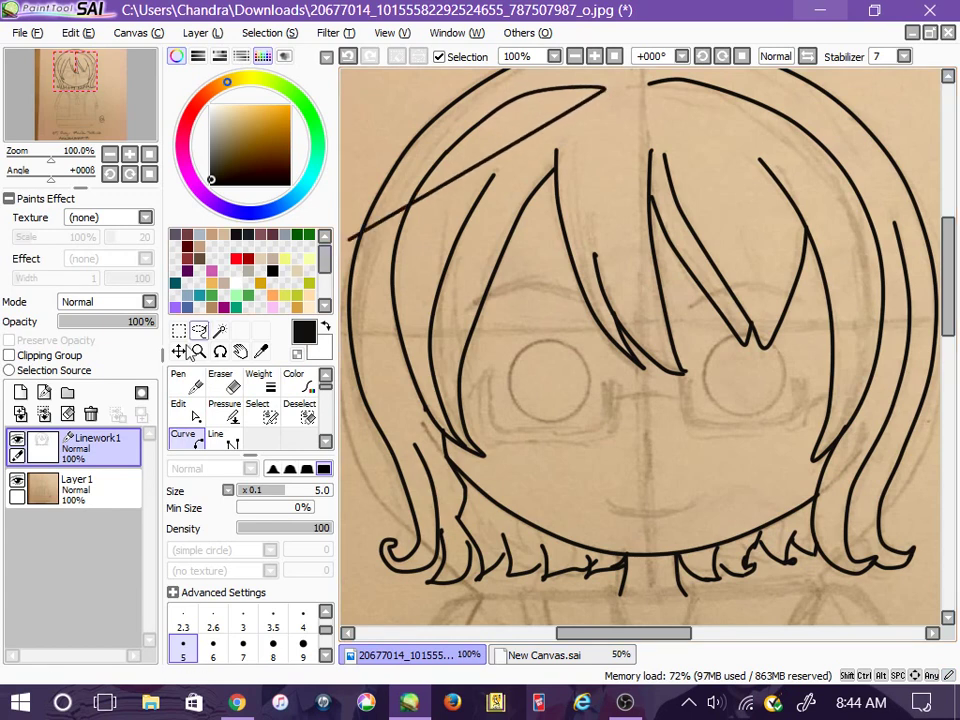
left_click(188, 411)
left_click_drag(575, 87, 592, 88)
right_click(493, 171)
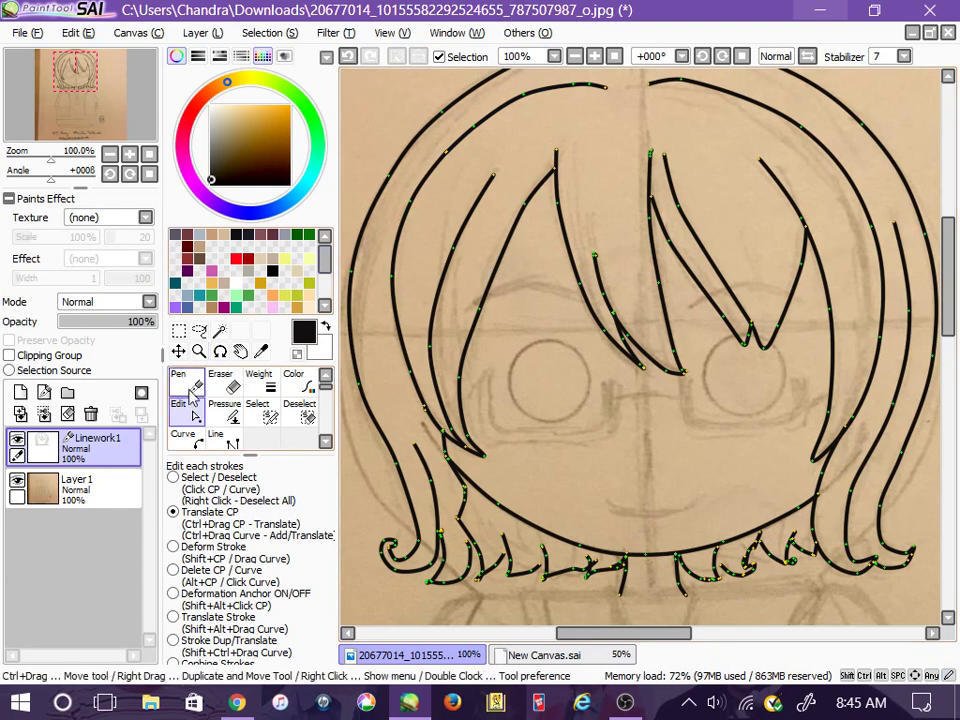
Step: Trace the left eye's circle with the Curve tool over the sketch, undoing misplaced points
left_click(184, 436)
left_click(547, 342)
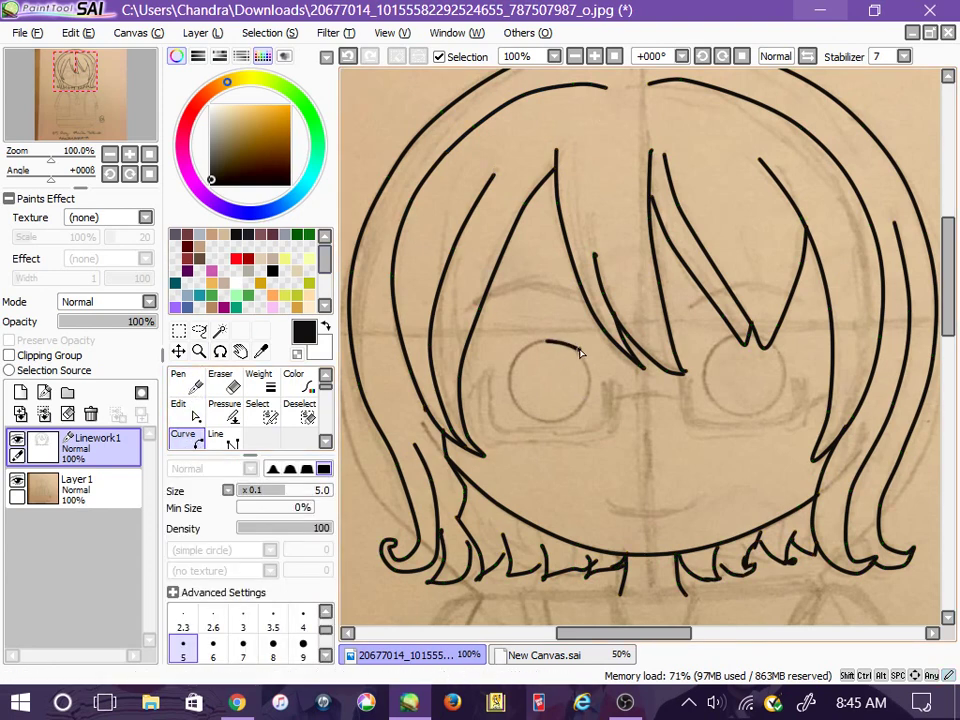
key("ctrl+z")
key("ctrl+z")
left_click(527, 351)
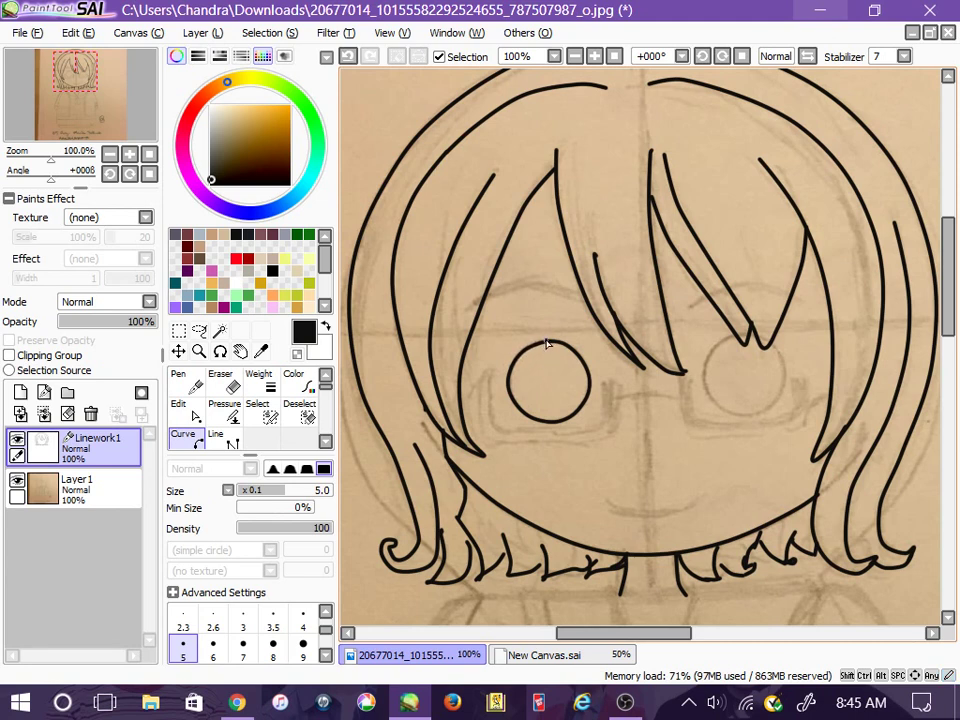
key("ctrl+z")
left_click_drag(545, 342, 518, 380)
key("ctrl+z")
left_click(178, 406)
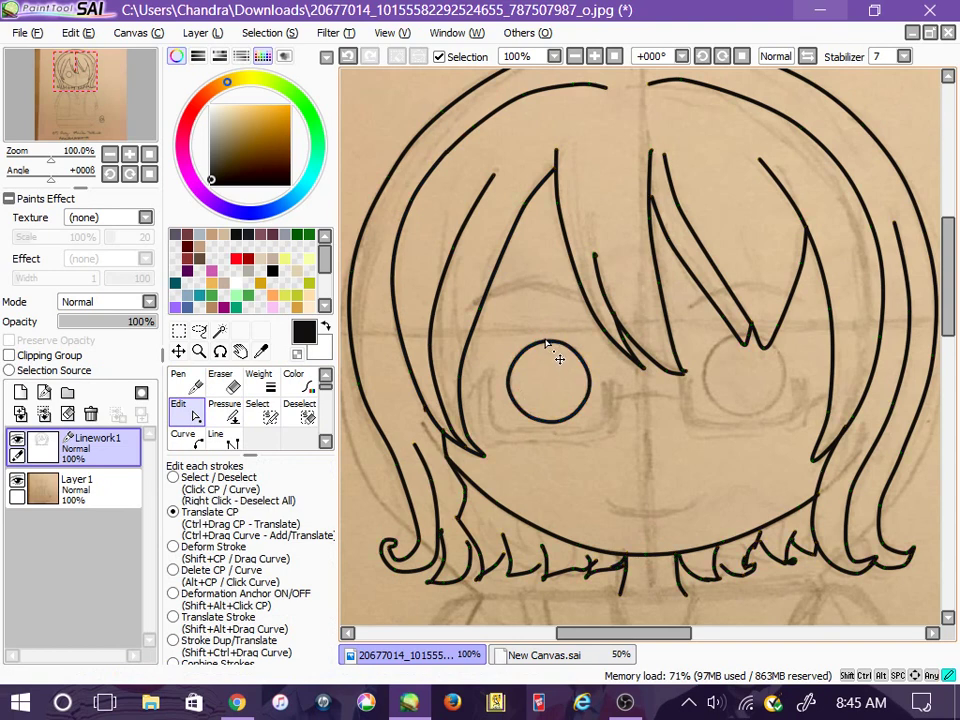
Step: Trace the right eye's circle with the Curve tool at 150% zoom
left_click(191, 442)
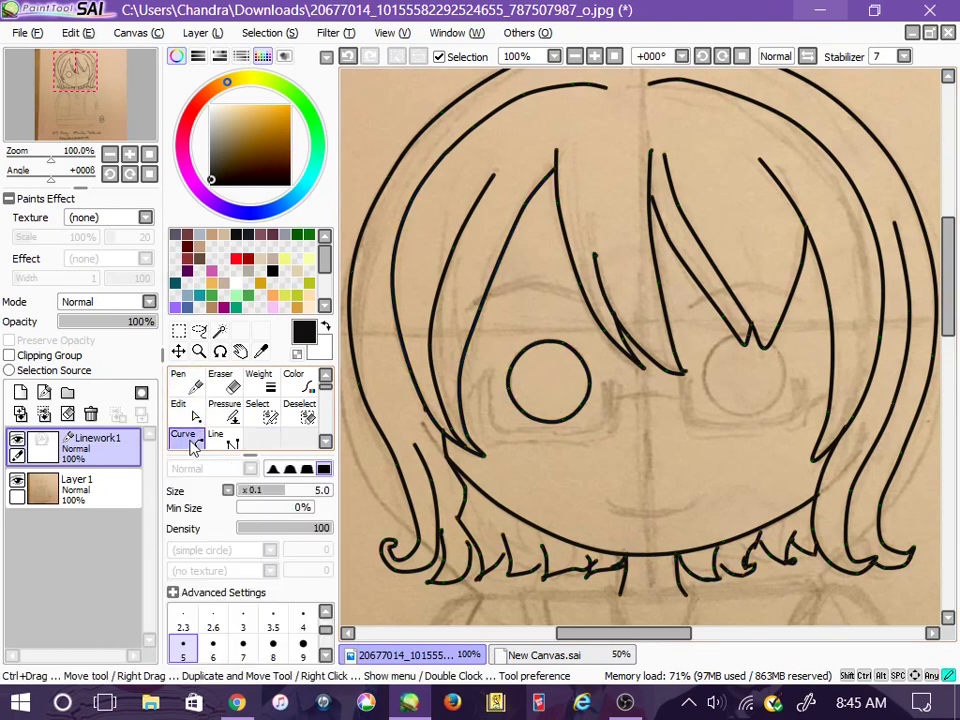
key("Page_Up")
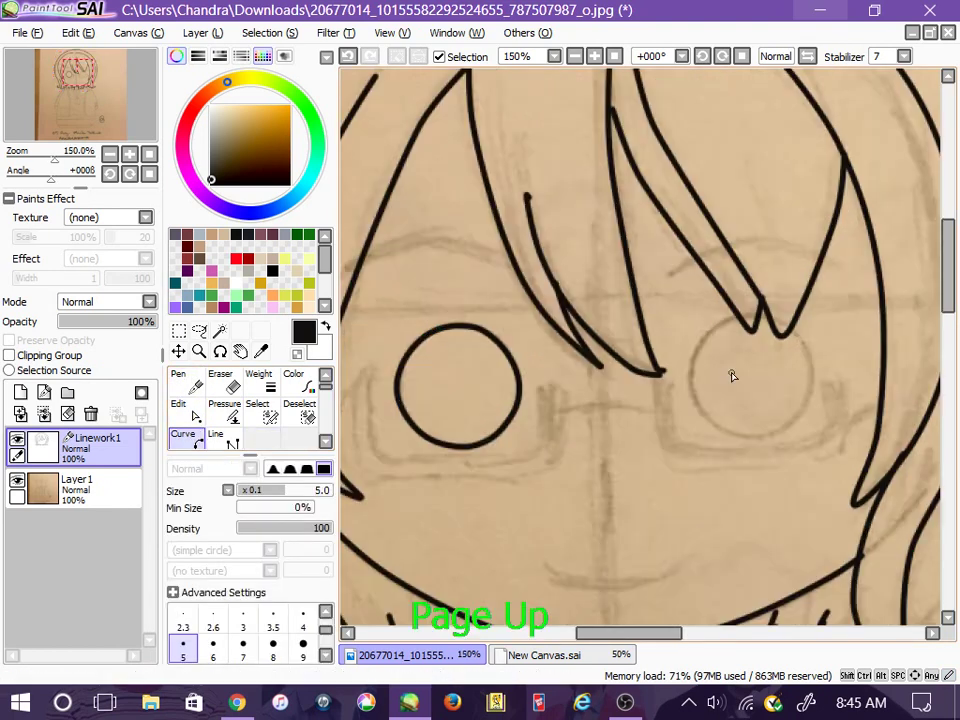
left_click(807, 349)
left_click(809, 384)
left_click(799, 415)
left_click(774, 434)
left_click(726, 435)
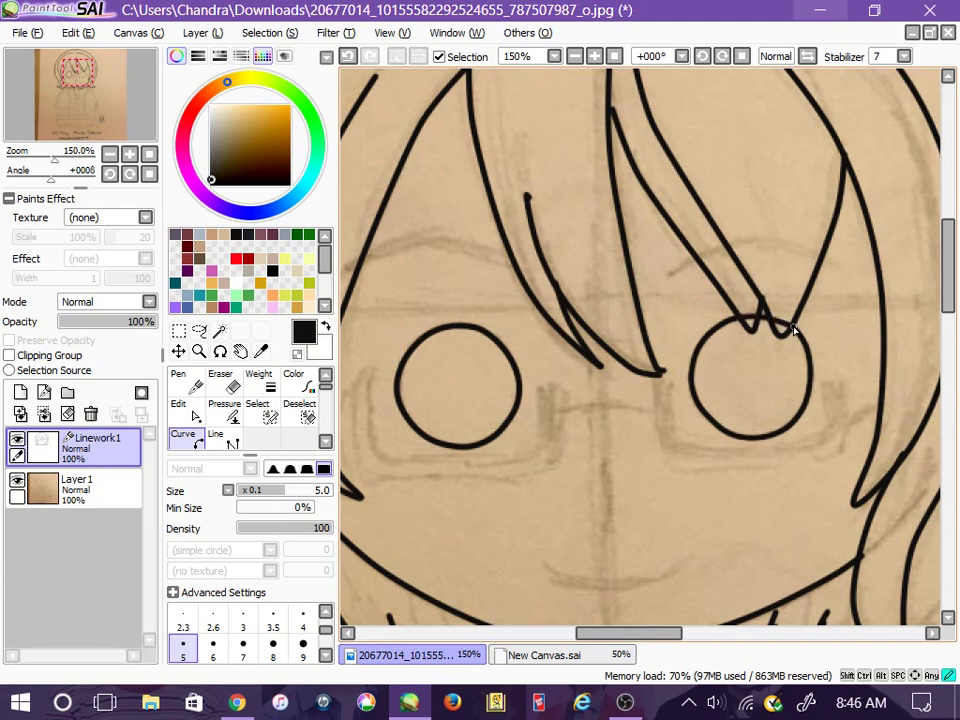
Step: Check the right eye circle's control points and erase the parts of the circle that overlap the bang tips
left_click(180, 378)
left_click(188, 418)
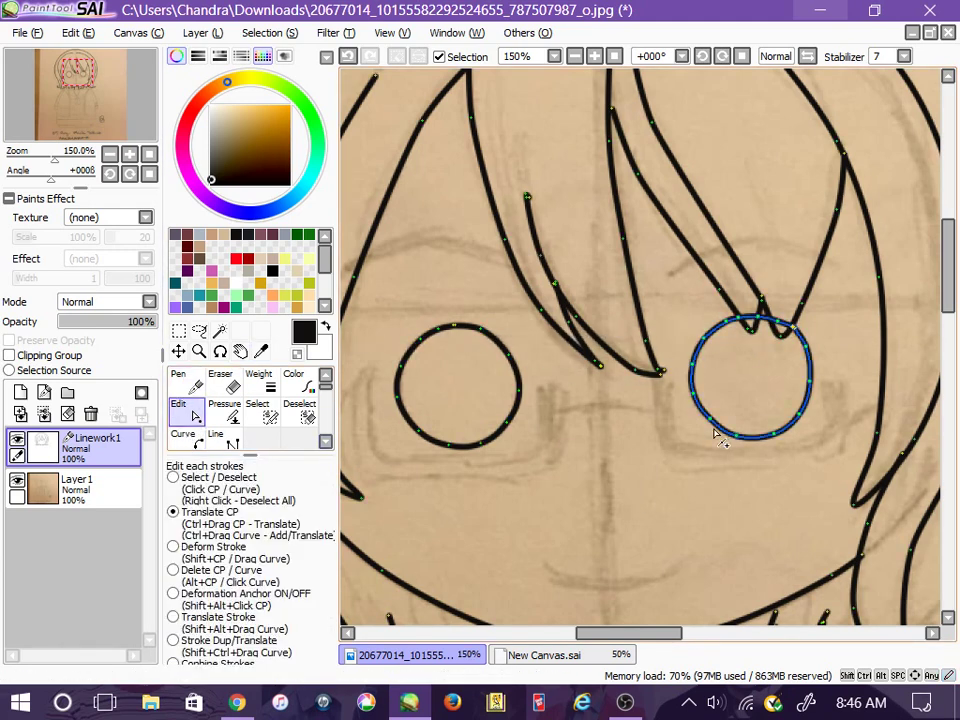
right_click(716, 426)
left_click(220, 380)
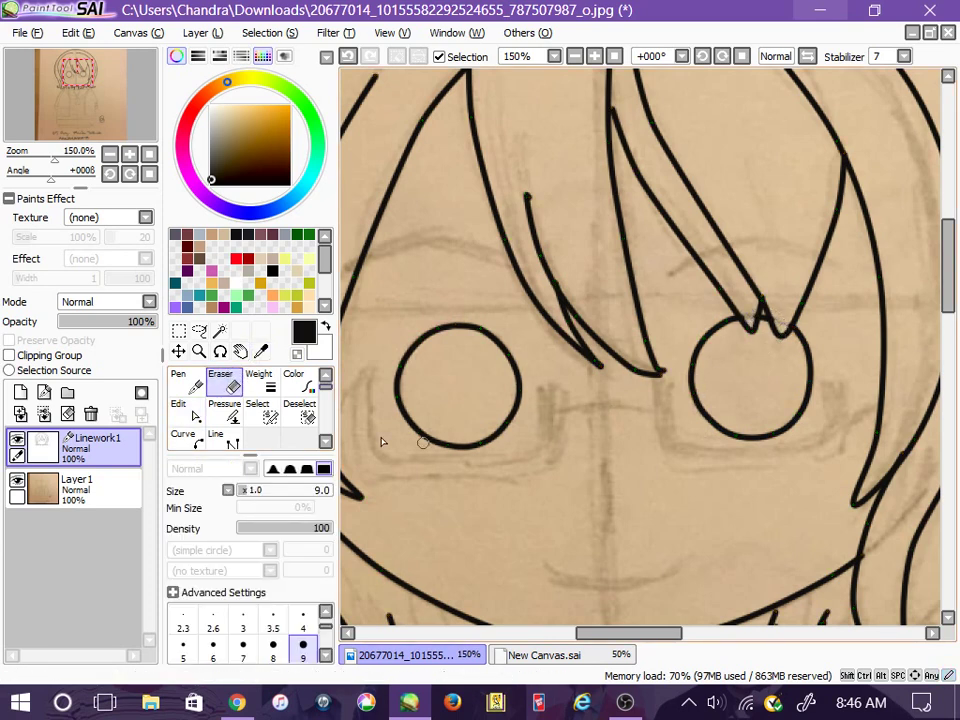
Step: Ink the bridge of the glasses as an arched size 5 Pen stroke between the eyes, redrawing unsatisfactory attempts
left_click(194, 384)
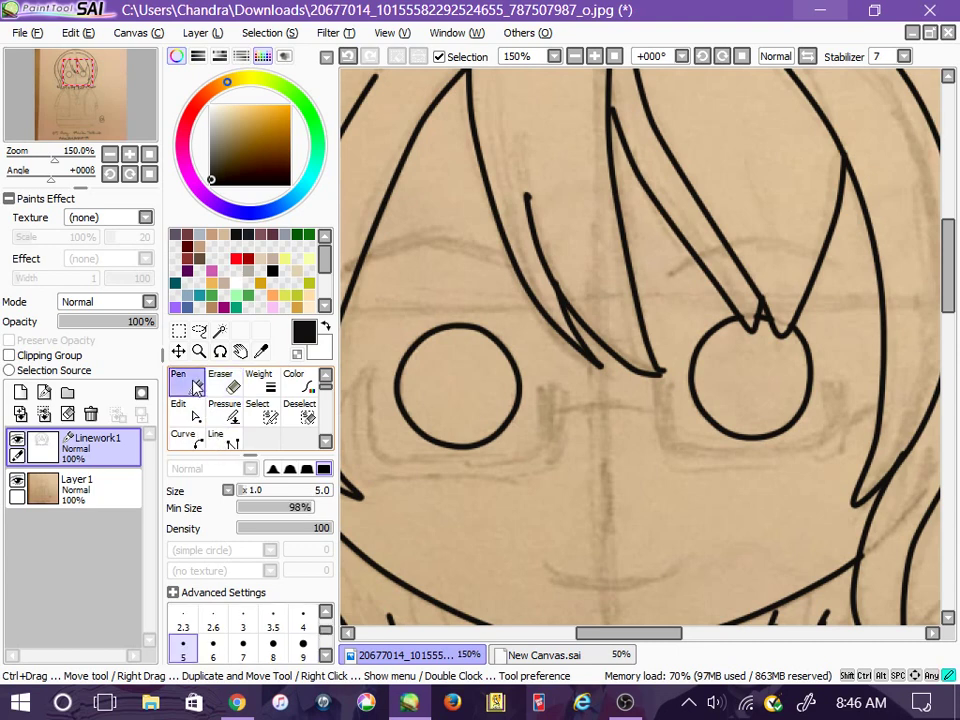
left_click_drag(563, 411, 643, 413)
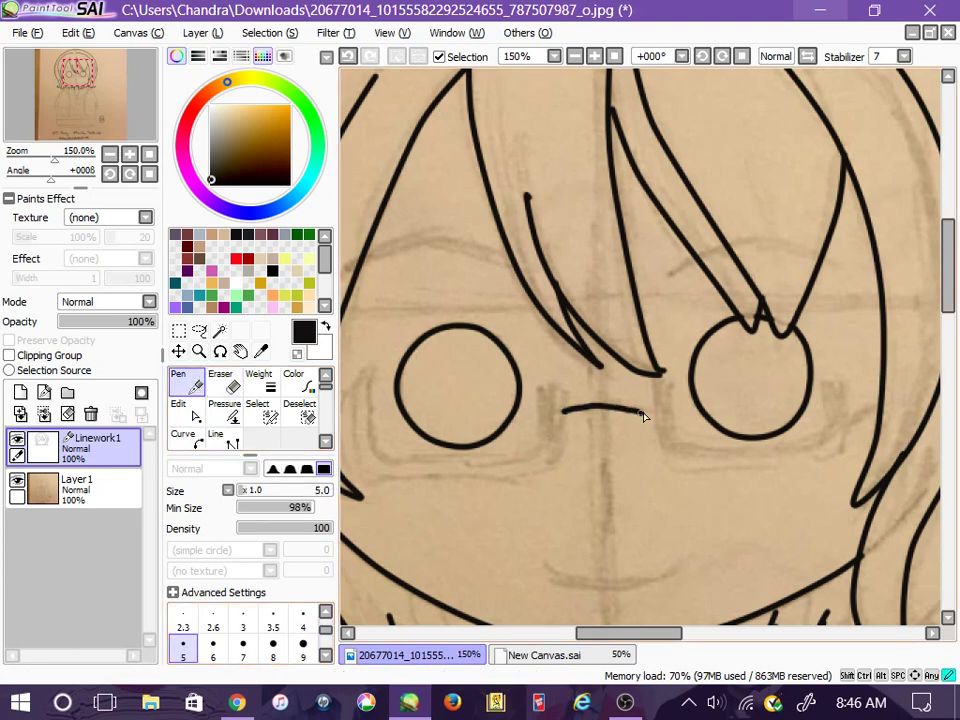
key("ctrl+z")
mouse_move(567, 413)
left_mouse_down()
mouse_move(608, 405)
mouse_move(648, 415)
left_mouse_up()
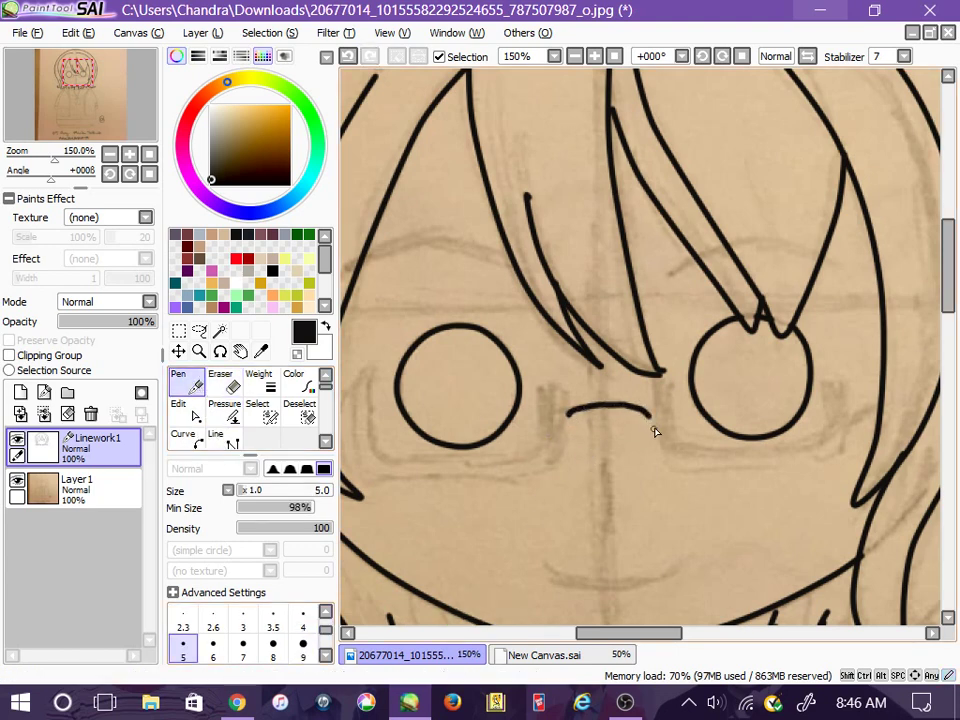
key("ctrl+z")
left_click_drag(568, 413, 653, 410)
Step: Ink the lower half-frames of the glasses under both eyes with size 9 Pen strokes
left_click(303, 645)
mouse_move(660, 410)
left_mouse_down()
mouse_move(686, 449)
mouse_move(718, 453)
mouse_move(816, 445)
mouse_move(839, 431)
mouse_move(845, 388)
left_mouse_up()
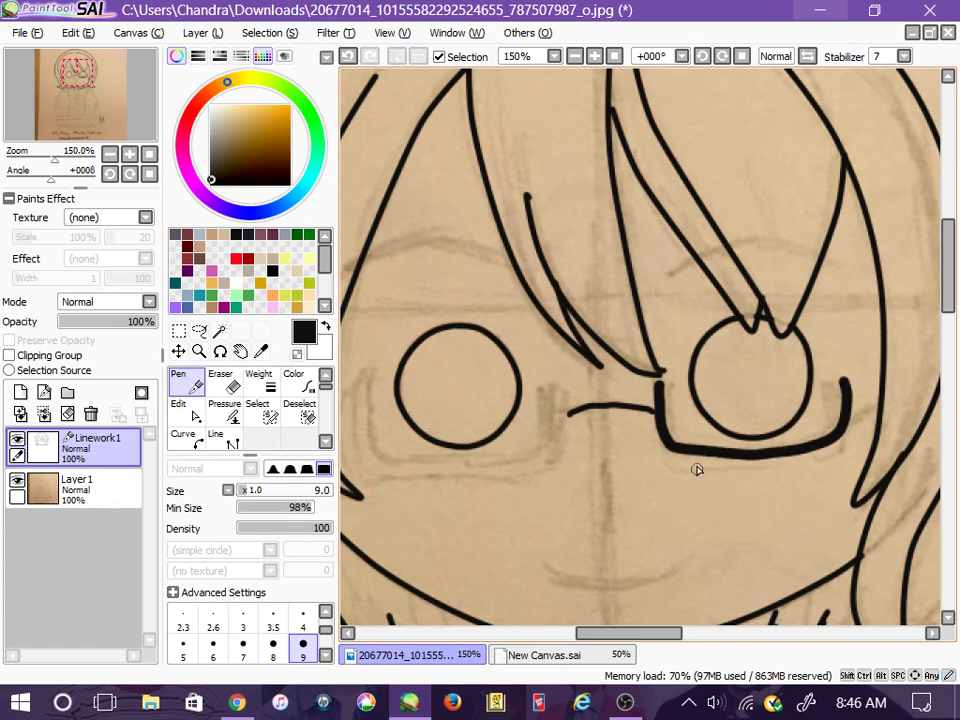
mouse_move(355, 388)
left_mouse_down()
mouse_move(370, 450)
mouse_move(487, 457)
mouse_move(530, 451)
mouse_move(548, 432)
mouse_move(553, 395)
left_mouse_up()
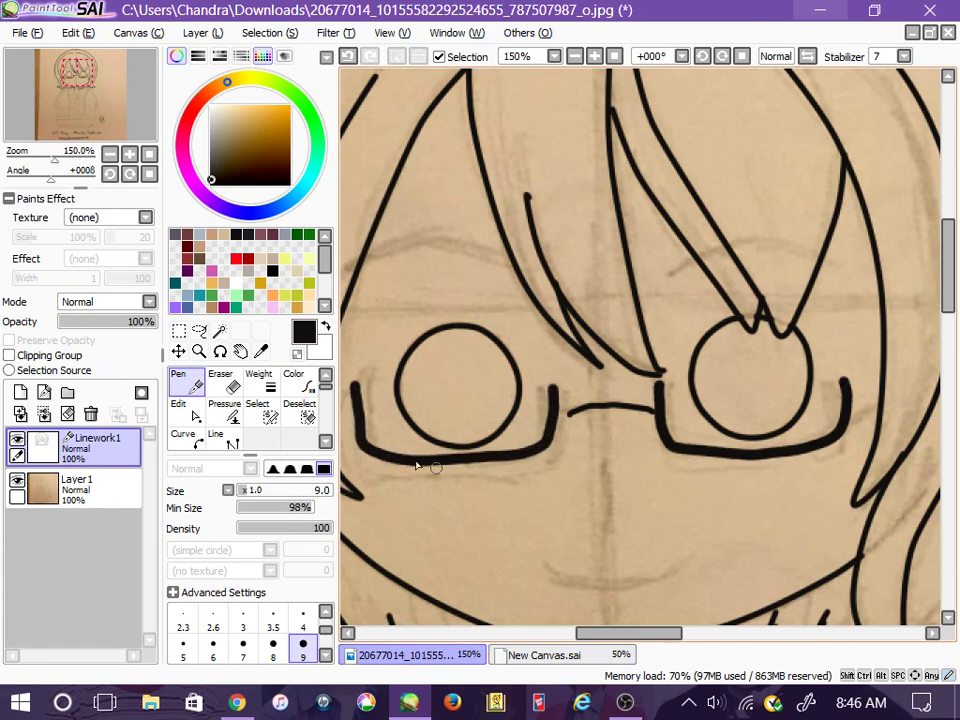
Step: Reset the pen size to 5 and move the bridge's control points so it meets both glasses frames in a smooth arch
left_click(183, 648)
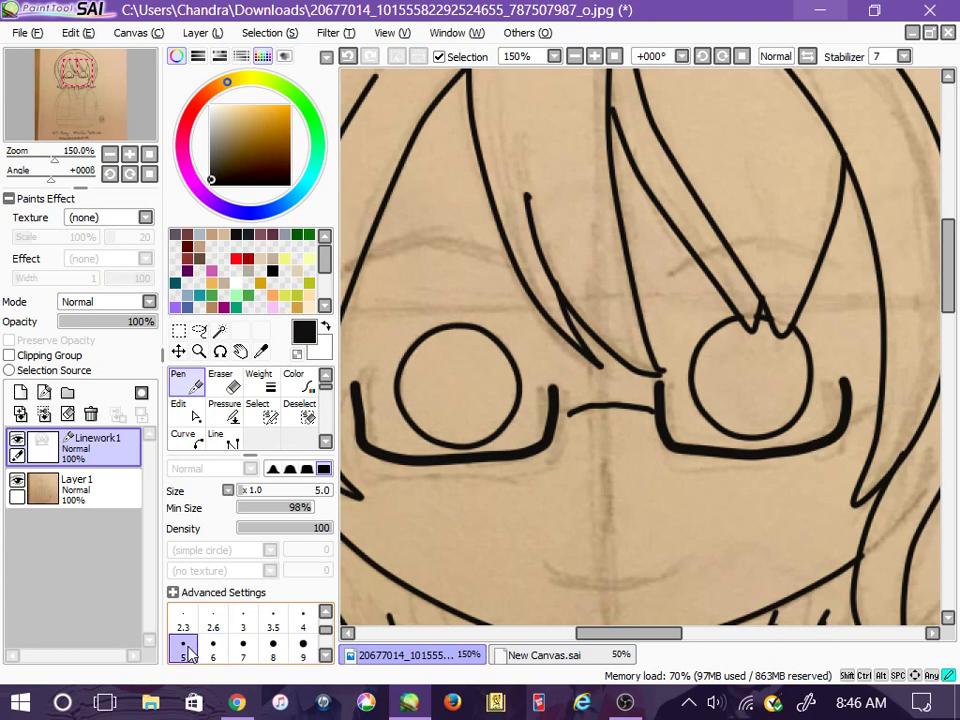
left_click(193, 414)
mouse_move(571, 413)
left_mouse_down()
mouse_move(557, 415)
mouse_move(569, 415)
left_mouse_up()
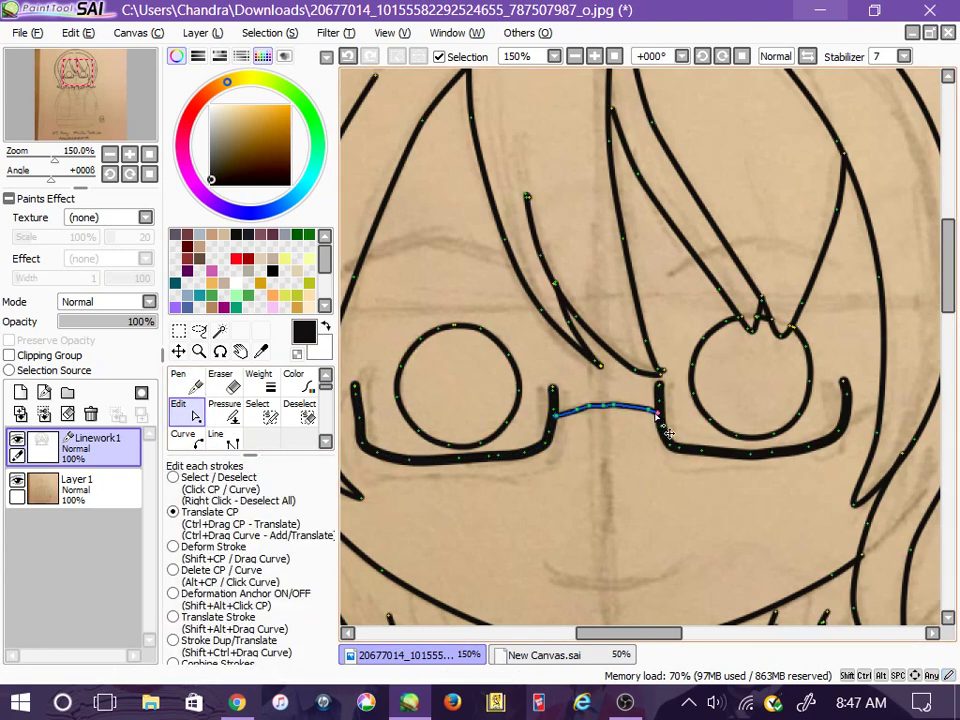
left_click_drag(589, 409, 606, 406)
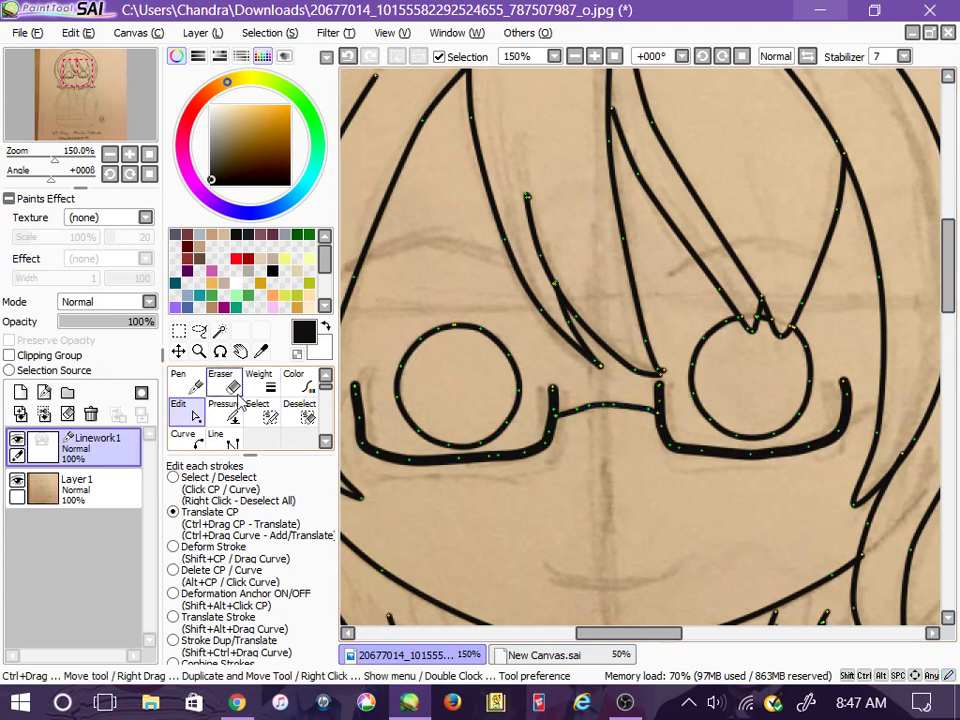
Step: Ink the nose as a short size 5 Pen stroke and the right eyebrow as an arched size 5 curve
left_click(190, 384)
left_click_drag(605, 466, 597, 524)
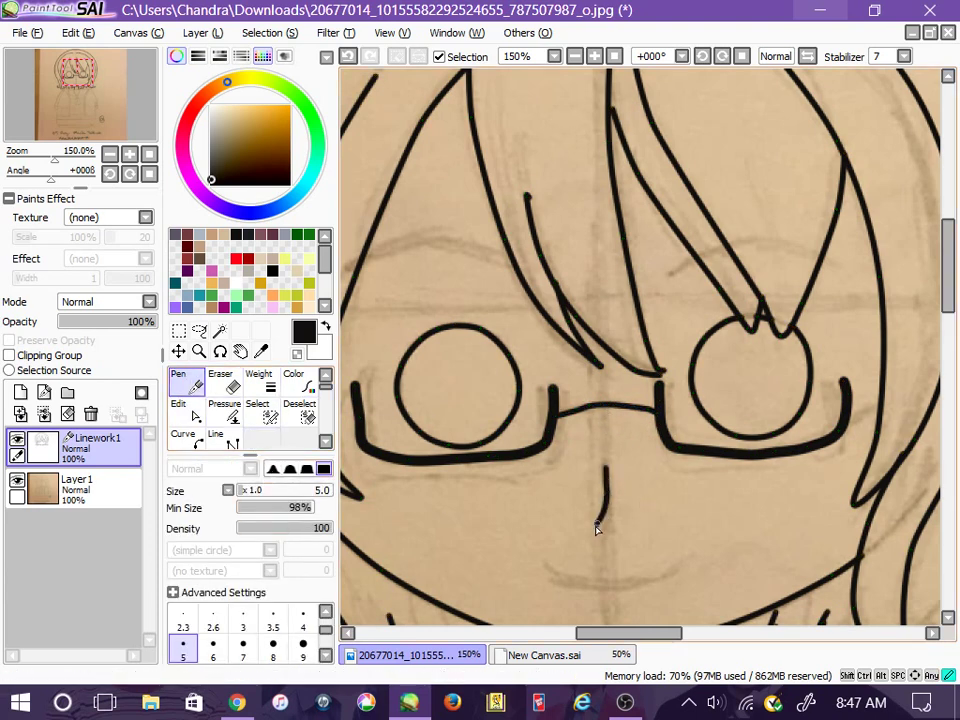
left_click(188, 446)
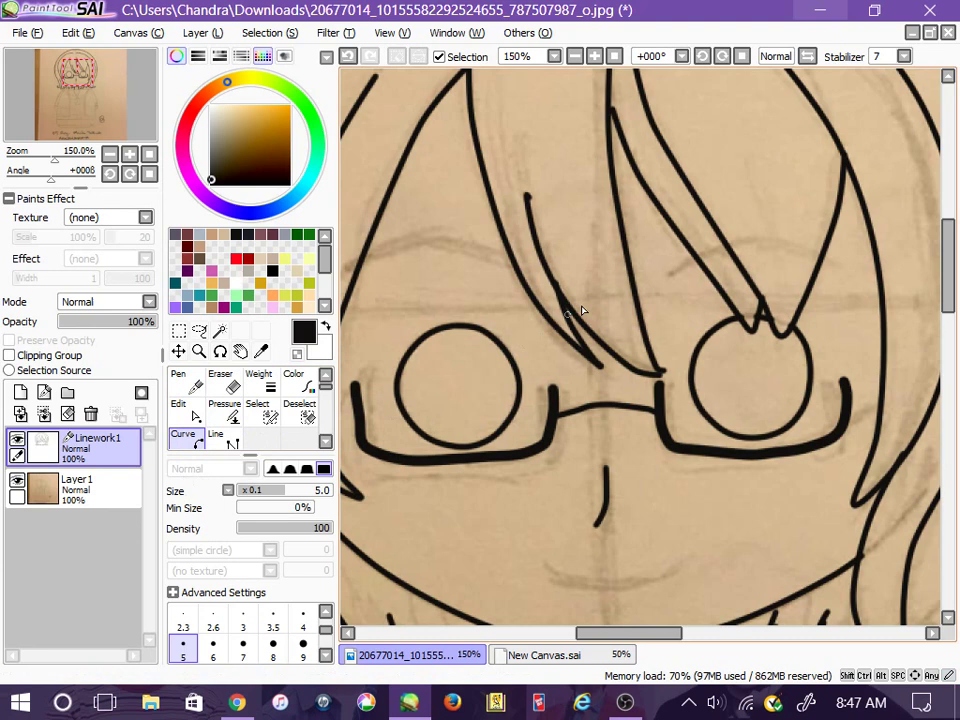
left_click(669, 274)
left_click(766, 245)
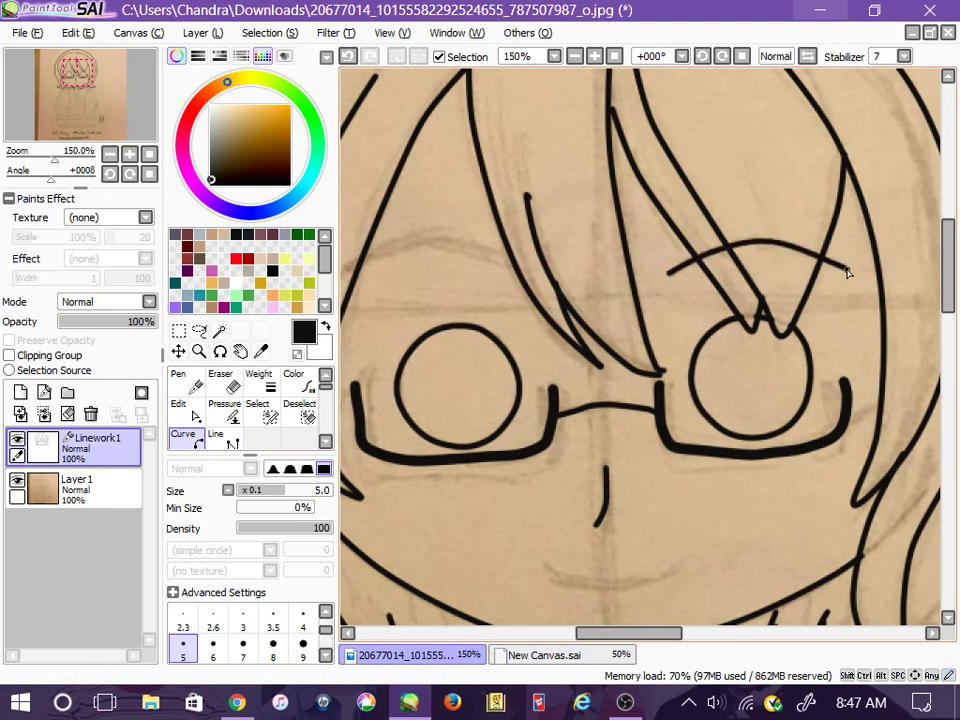
left_click(847, 269)
left_click(190, 384)
Step: Ink the left eyebrow as an arched size 5 curve and slightly adjust the right eyebrow's end control point
left_click(194, 432)
left_click(455, 240)
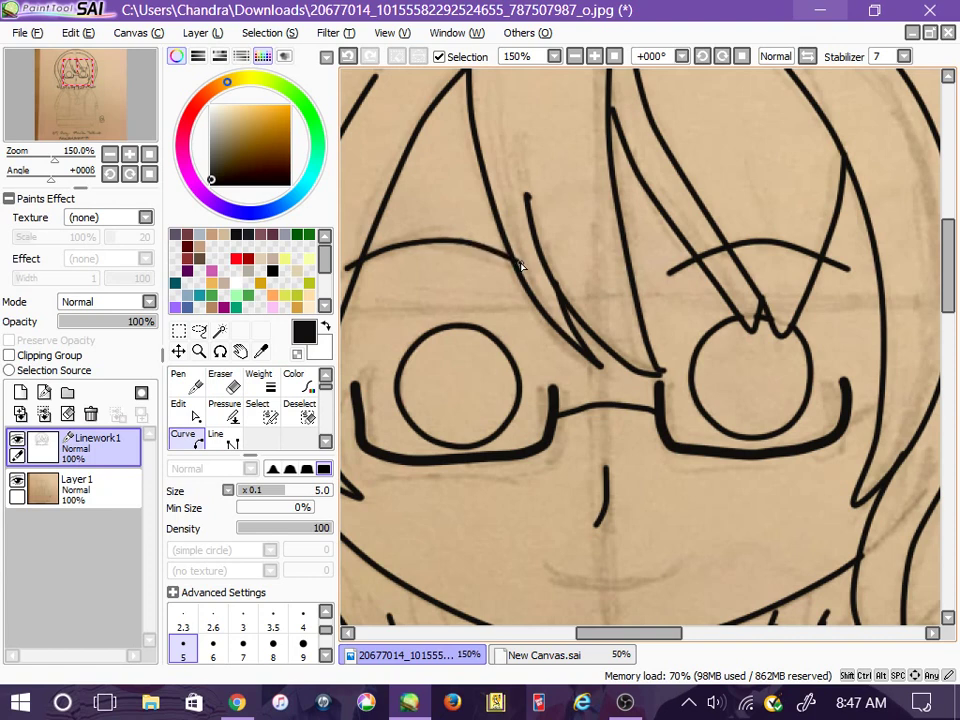
left_click(520, 266)
left_click(180, 378)
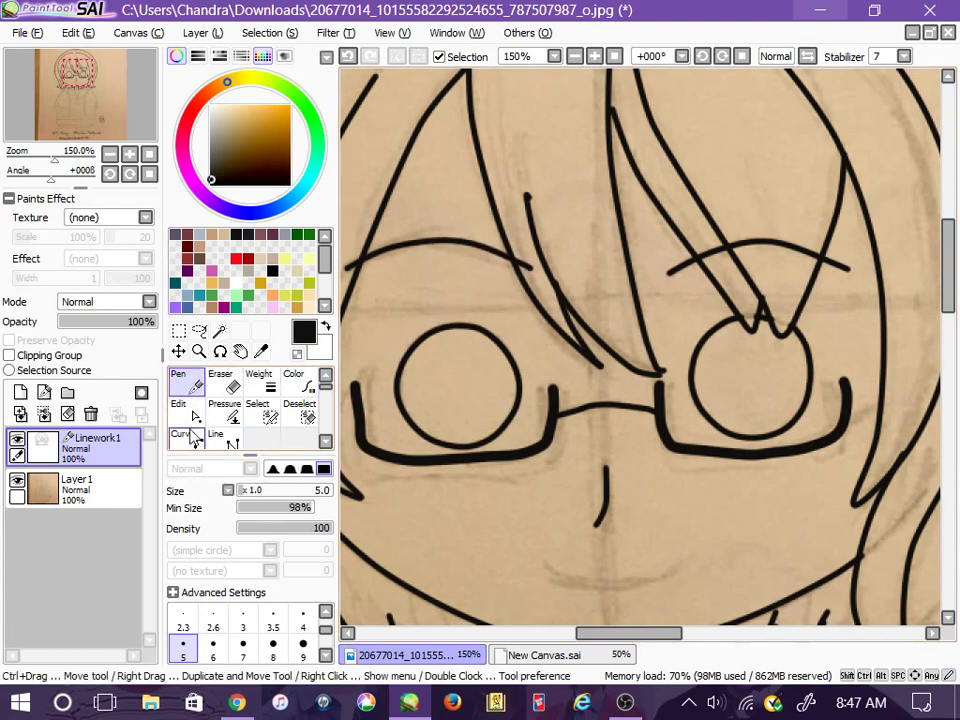
left_click(182, 408)
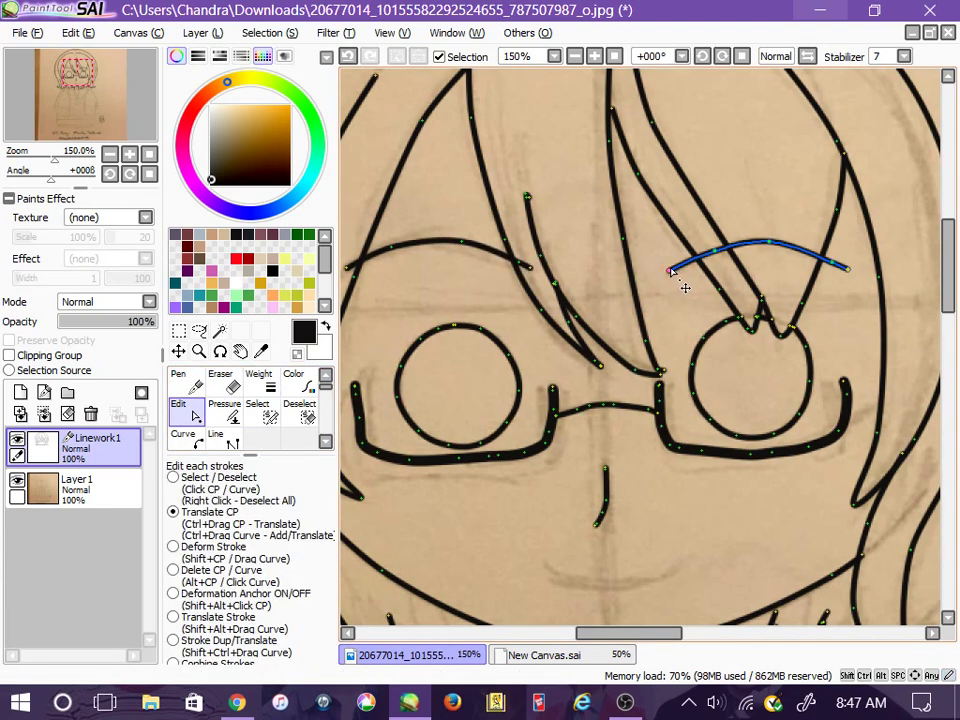
Step: Ink the smiling mouth as a shallow size 5 curve over the sketched mouth line
left_click(188, 381)
left_click(182, 434)
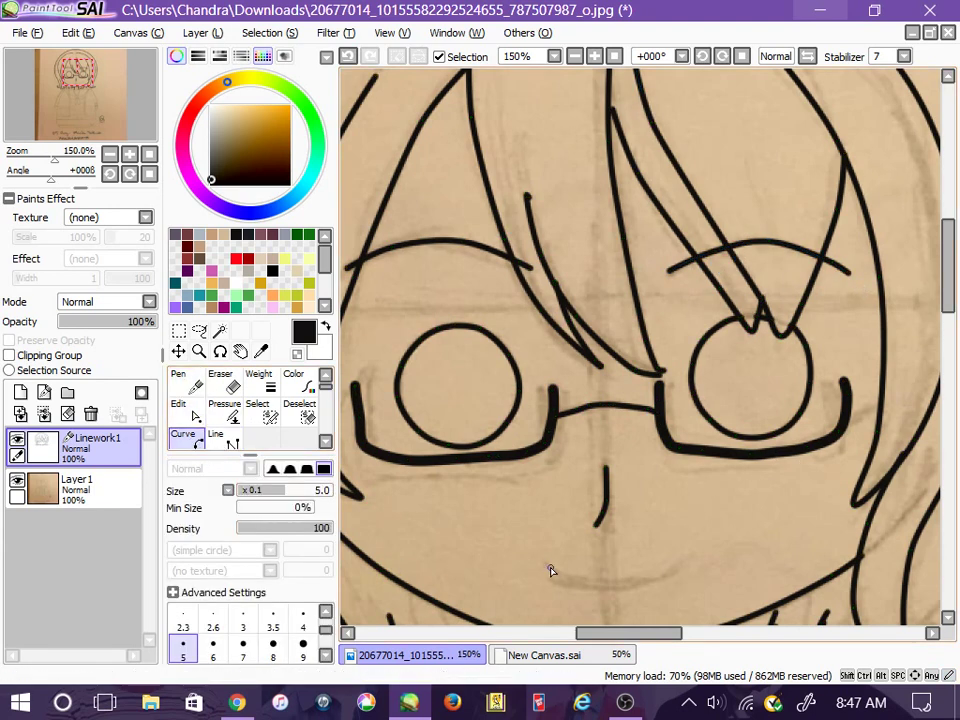
left_click(668, 571)
left_click(183, 380)
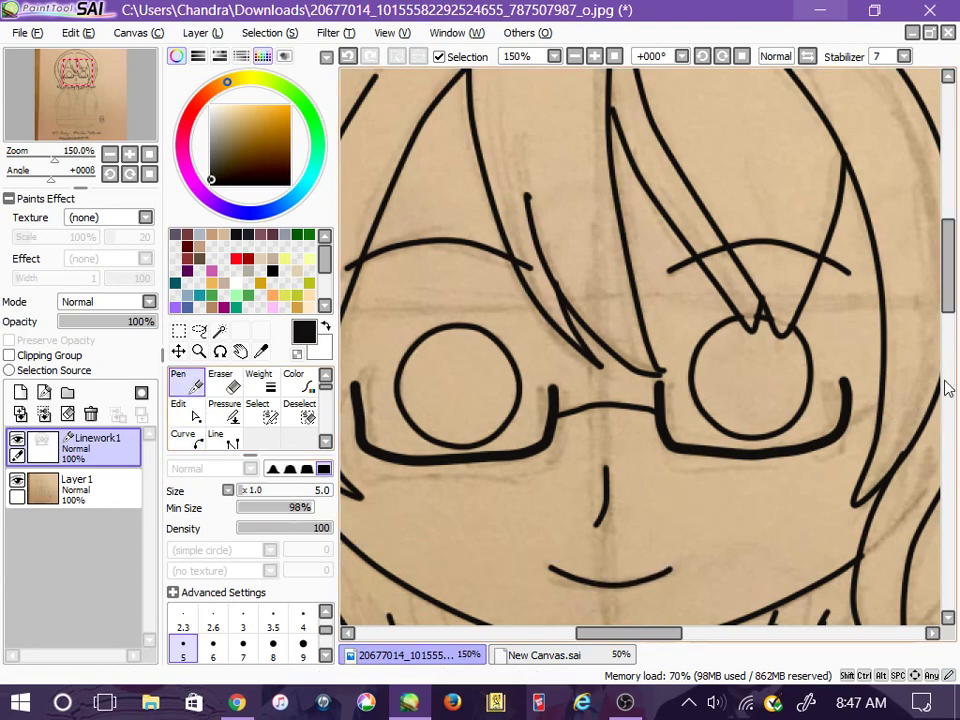
Step: Move the control points of the short hair strand beside the left jaw so it hangs closer to the outer lock
key("Page_Down")
key("Page_Down")
scroll(880, 395, "down", 5)
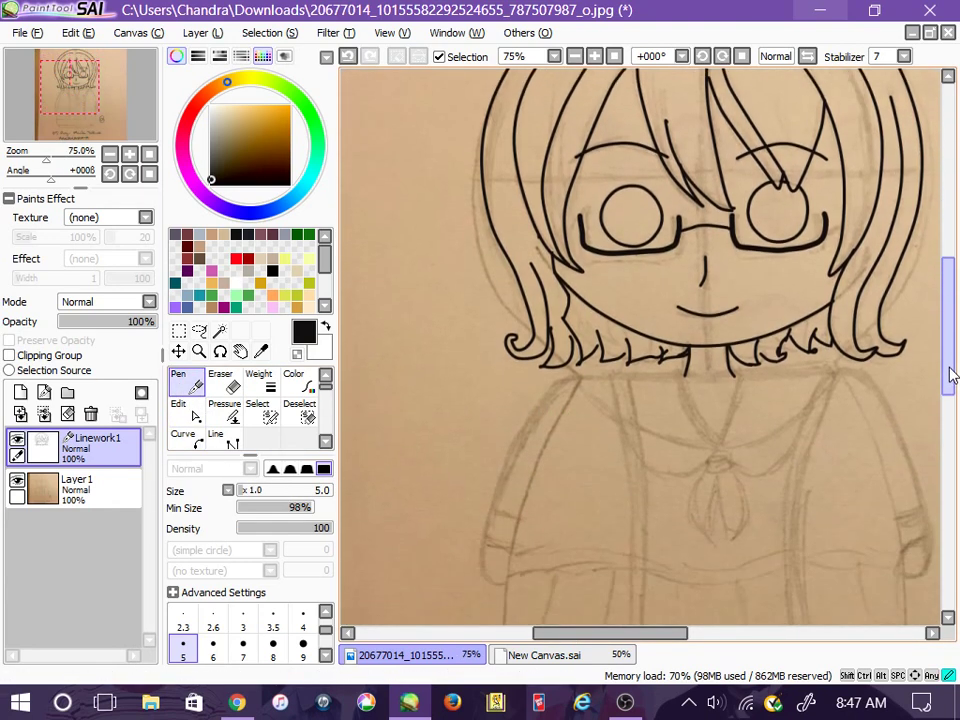
key("Page_Up")
key("Page_Up")
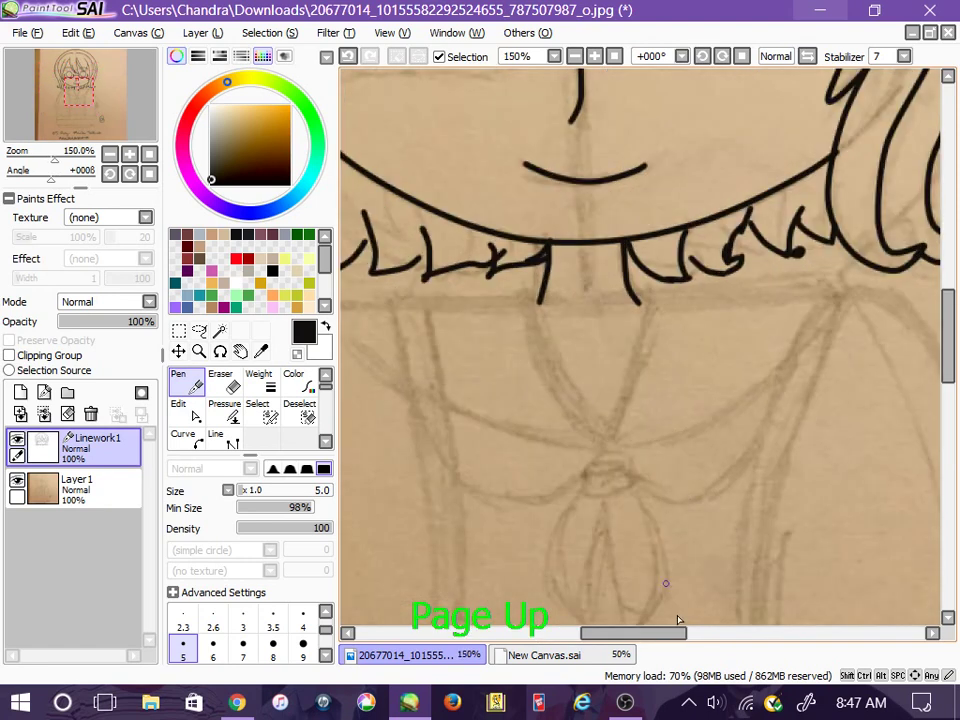
left_click_drag(664, 634, 614, 640)
left_click(178, 410)
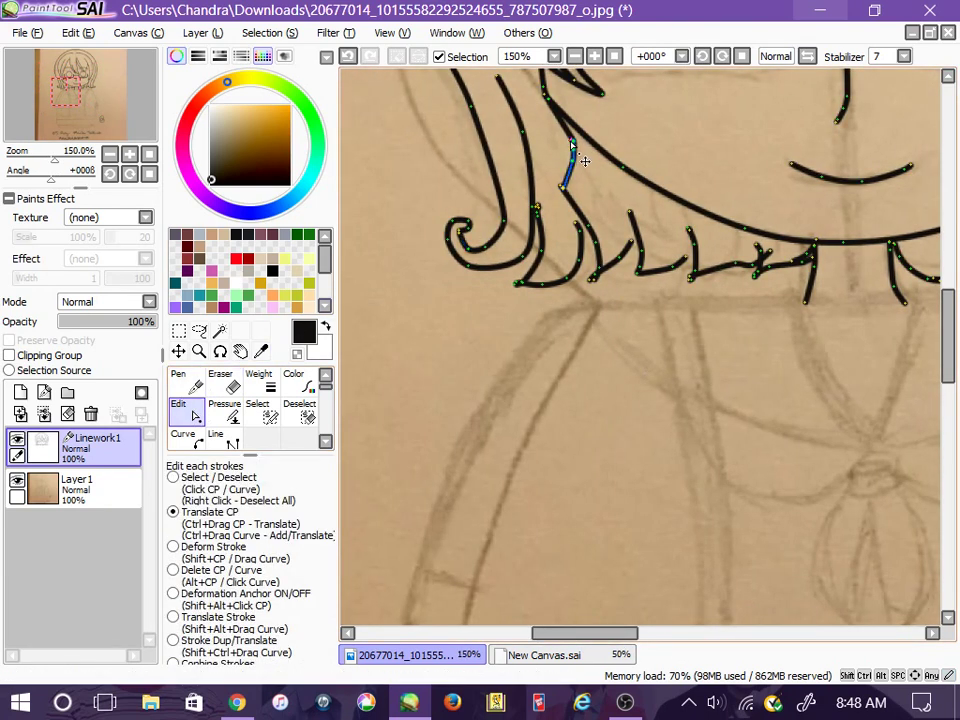
left_click_drag(573, 140, 559, 152)
left_click_drag(573, 151, 557, 159)
mouse_move(571, 162)
left_mouse_down()
mouse_move(555, 166)
mouse_move(579, 154)
mouse_move(560, 170)
mouse_move(563, 156)
left_mouse_up()
left_click(562, 187)
Step: Set the eraser size to 5 and ink a size 5 Pen stroke joining the left jaw strand to the hair tips below
left_click(193, 388)
left_click(226, 384)
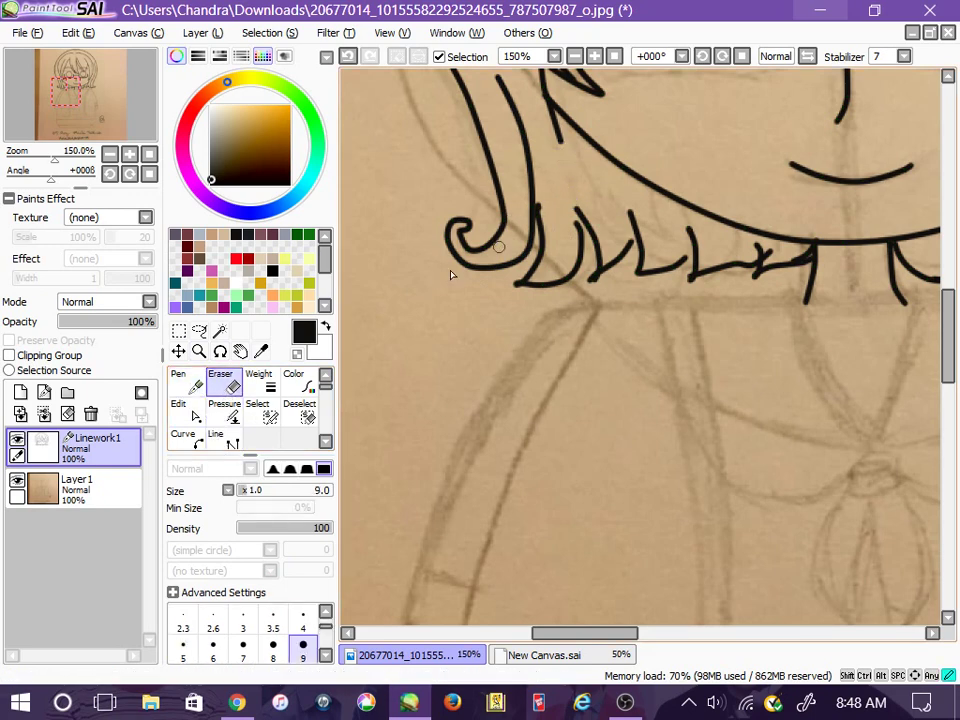
left_click(183, 650)
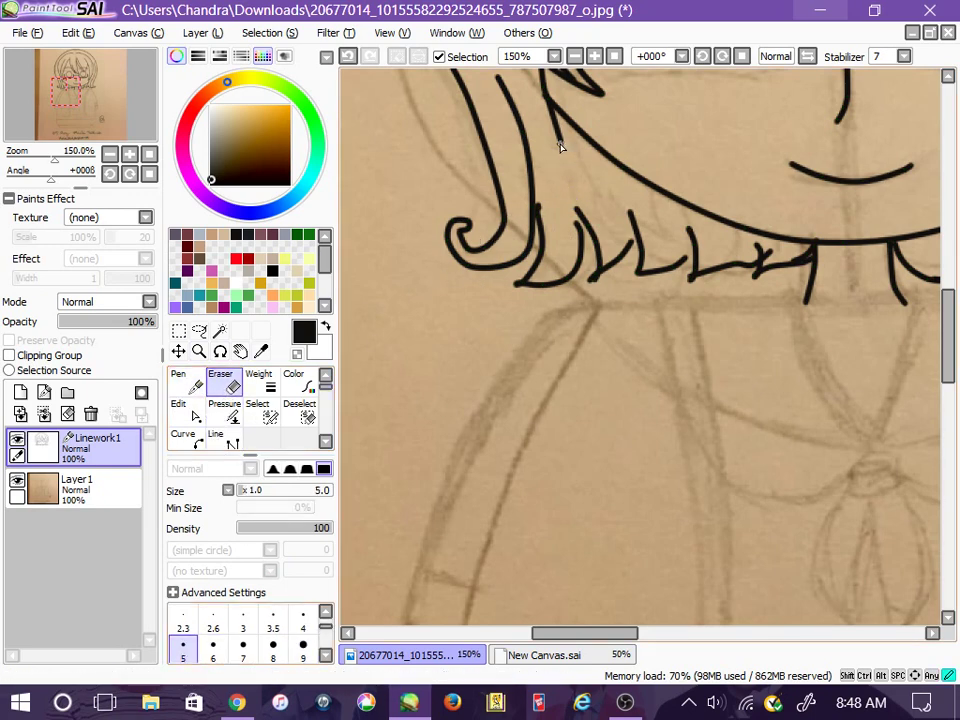
key("n")
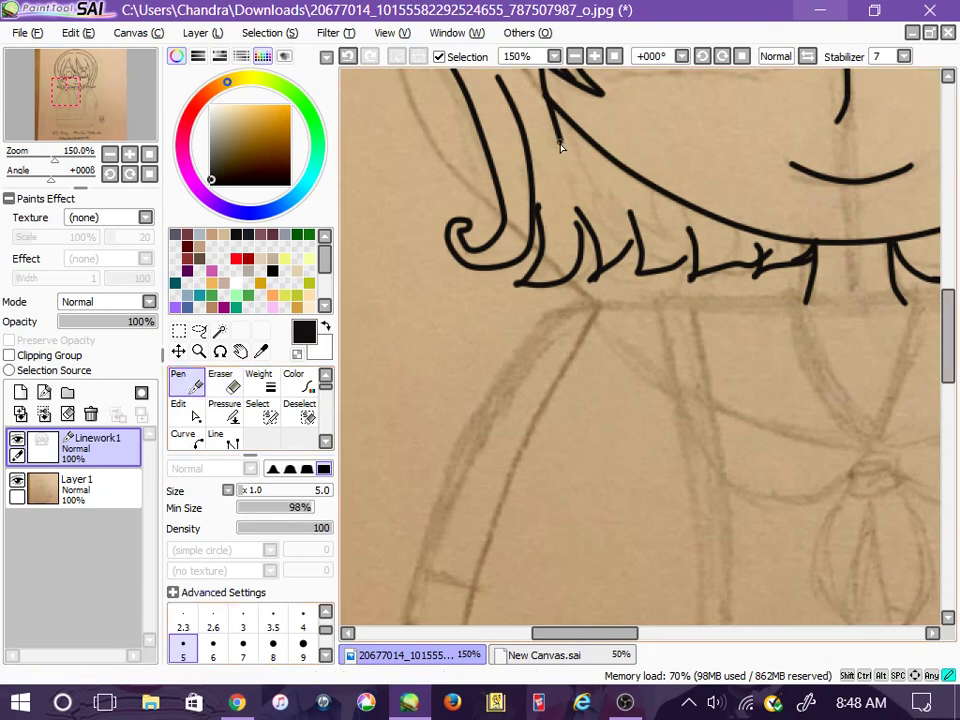
left_click_drag(561, 147, 590, 220)
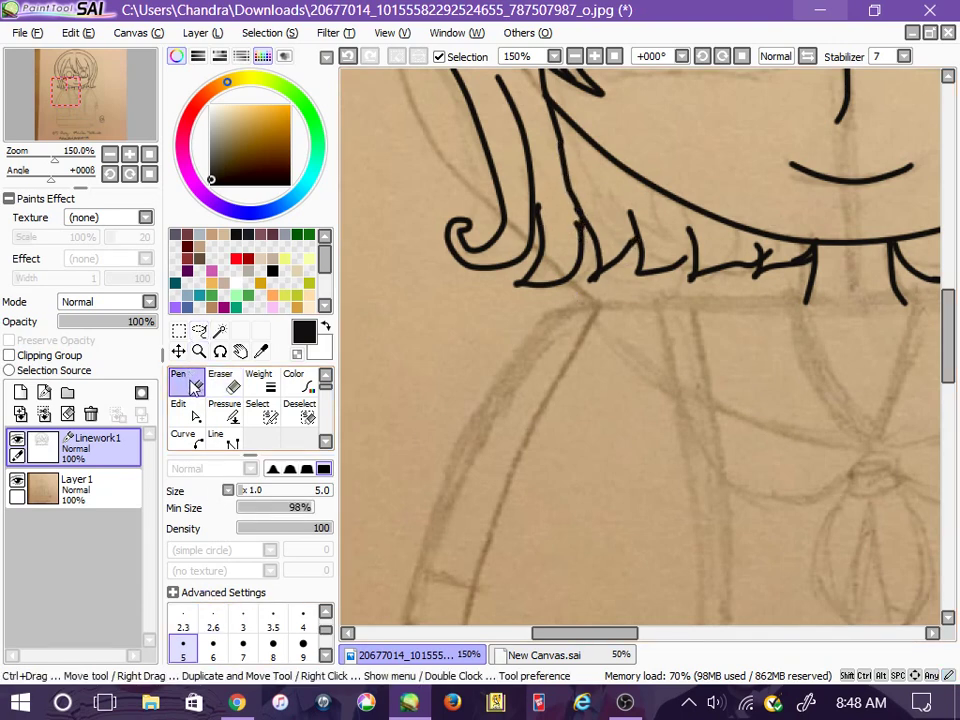
Step: Ink the left shoulder and outer arm with a size 5 curve running from the neck around to the hand
key("Page_Down")
key("Page_Down")
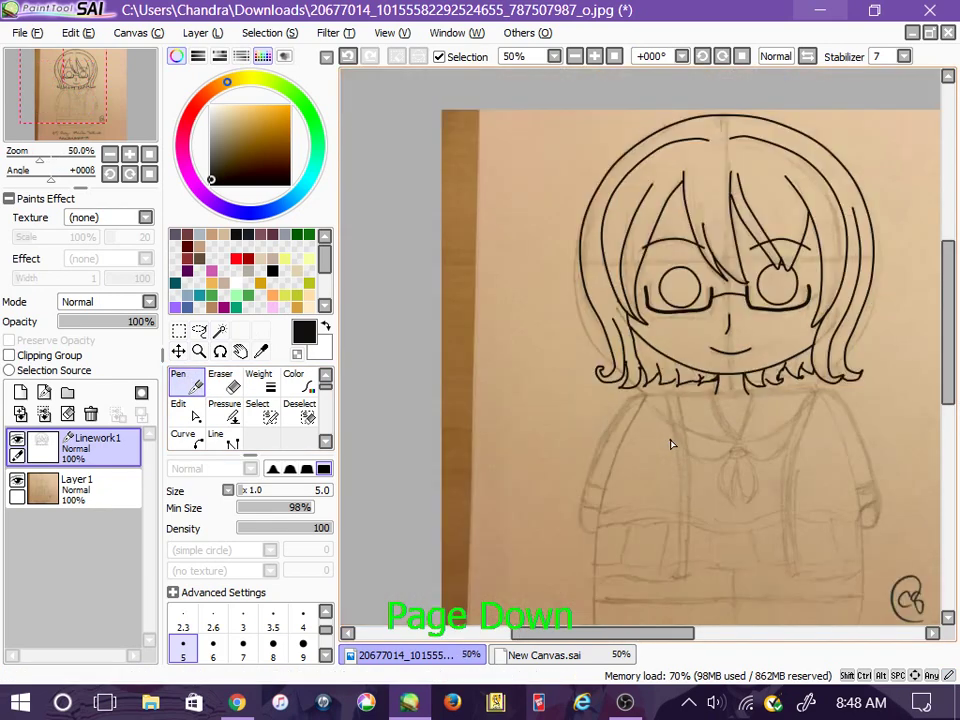
key("Page_Up")
left_click(184, 439)
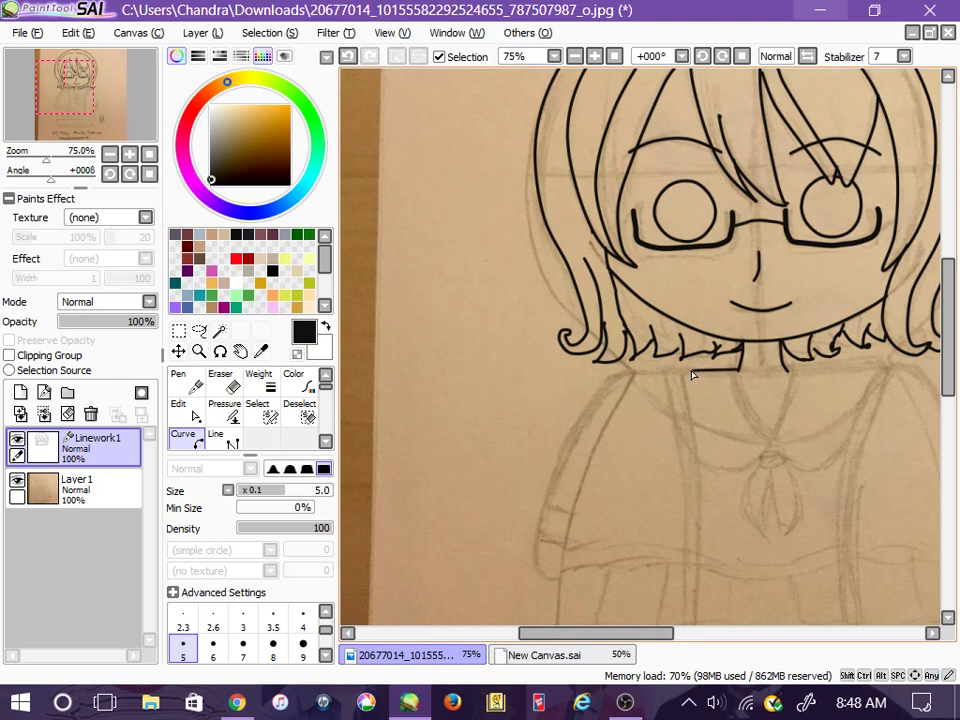
left_click(612, 375)
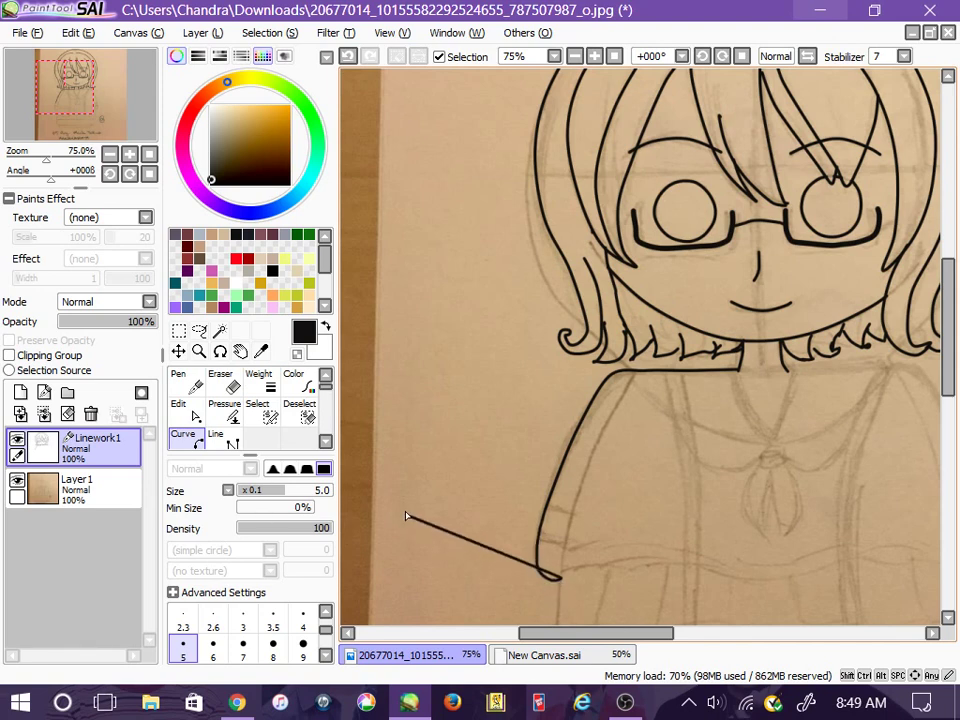
left_click(185, 380)
Step: Ink the body outline as one size 5 curve from the left shoulder down, along the base and up to the right shoulder
left_click(184, 437)
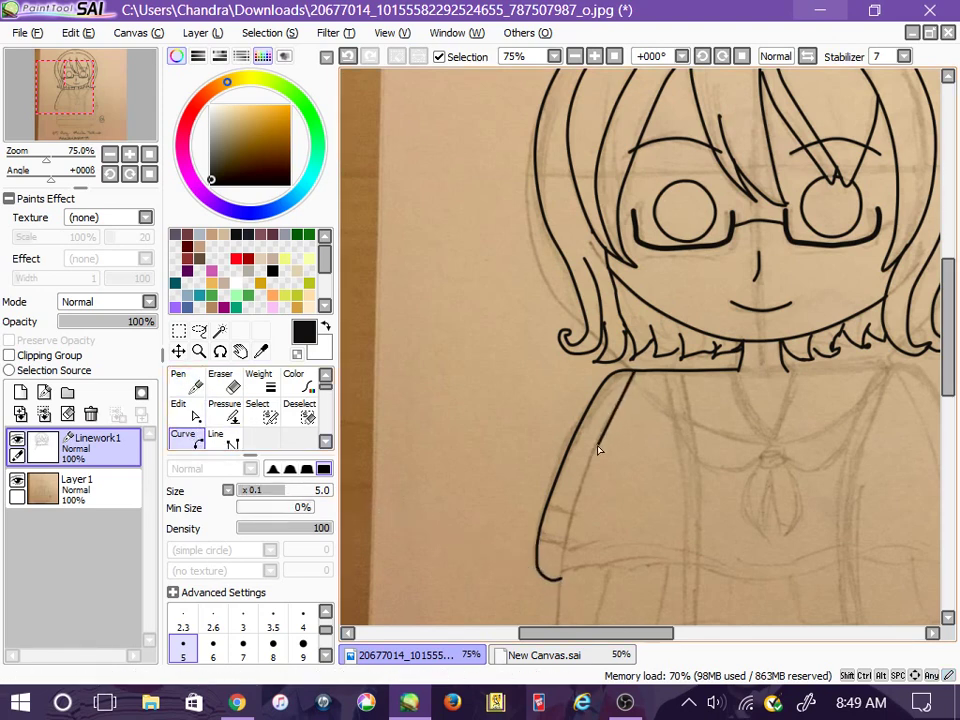
left_click(567, 530)
left_click_drag(948, 367, 930, 418)
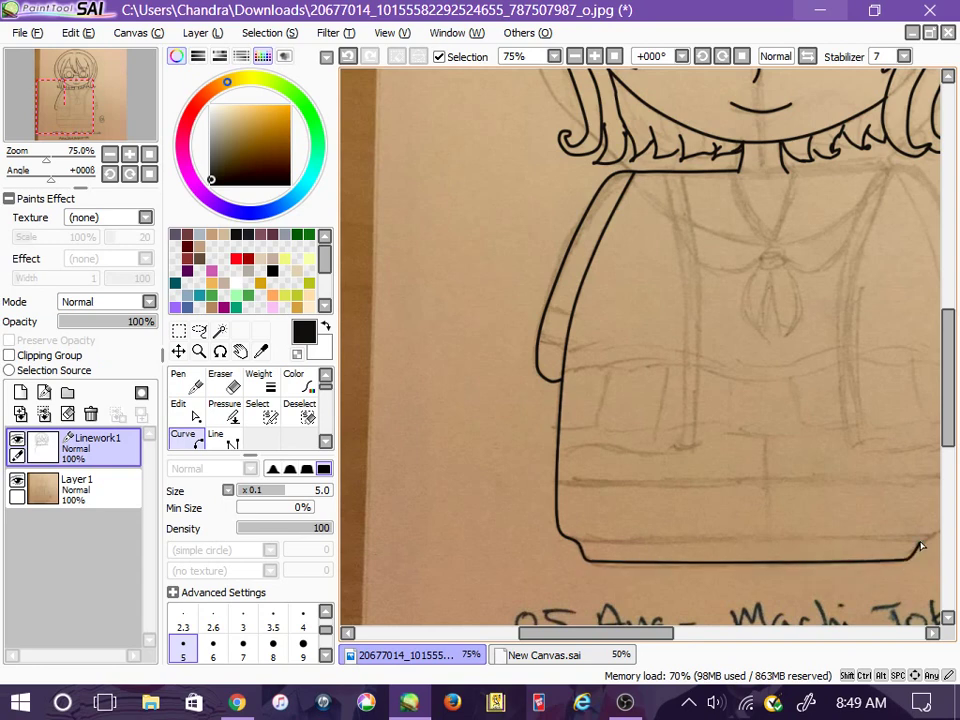
left_click_drag(650, 633, 688, 635)
left_click(790, 540)
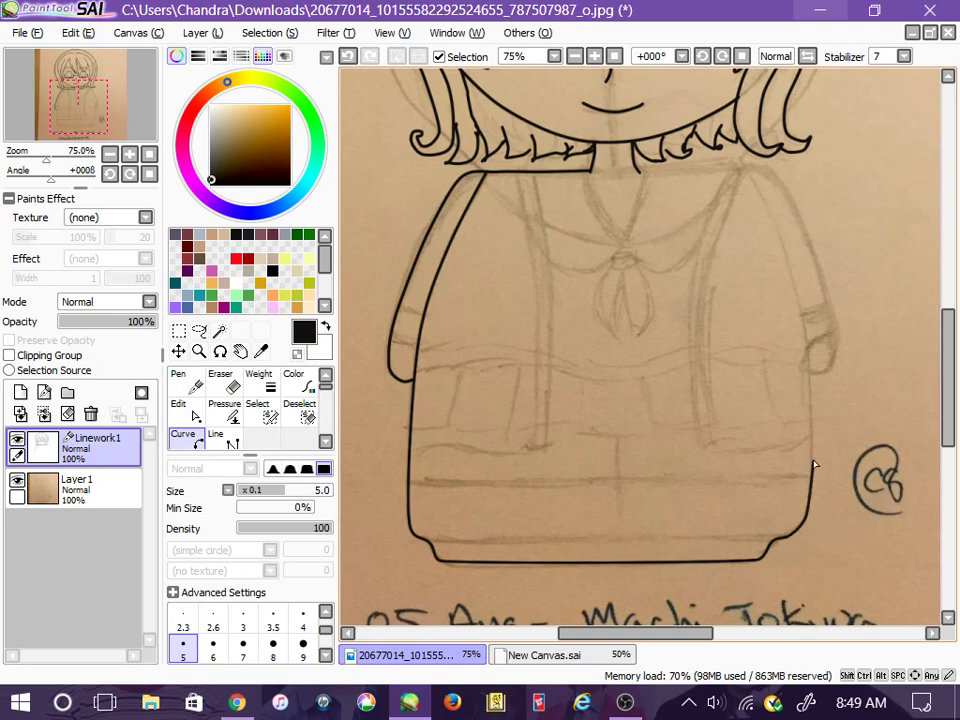
left_click(808, 348)
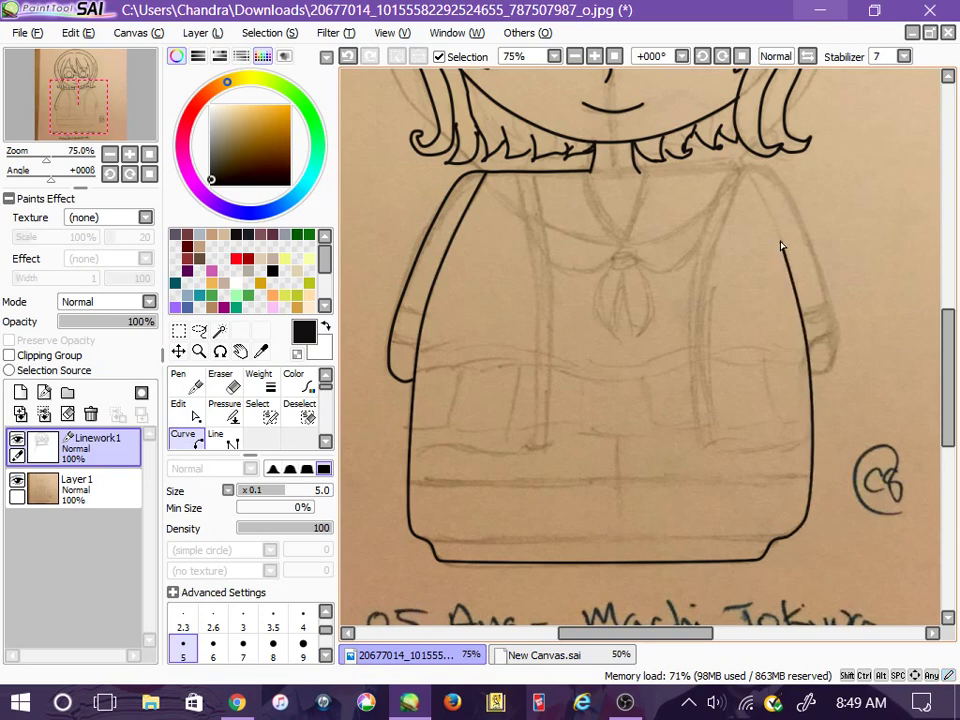
left_click(748, 170)
left_click(188, 385)
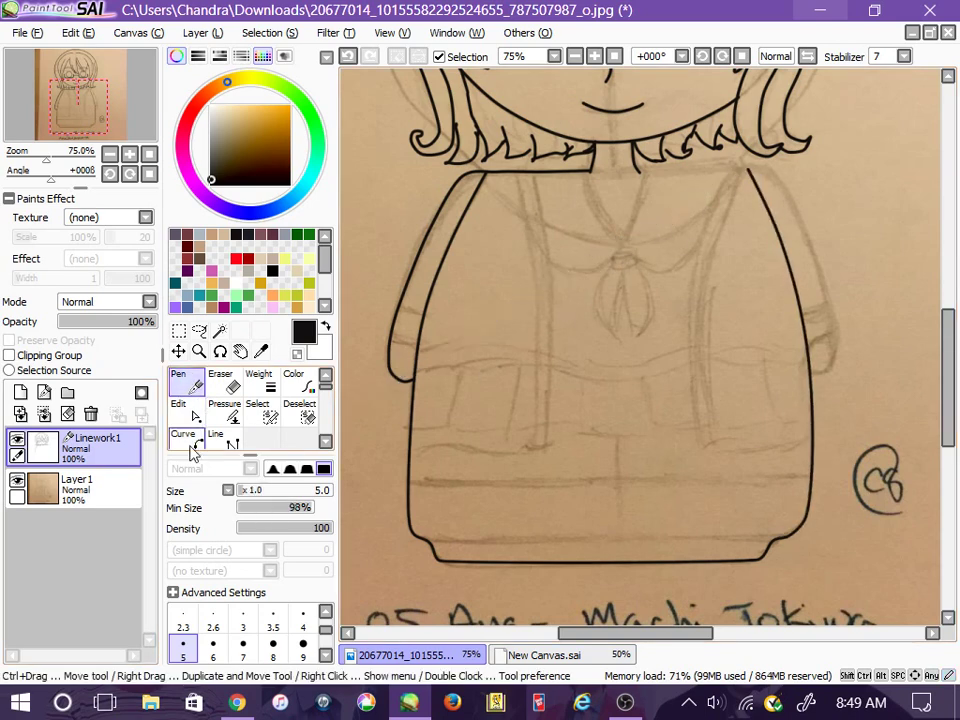
Step: Ink the right shoulder and outer arm with a size 5 curve from the neck down around the hand to the body
left_click(190, 437)
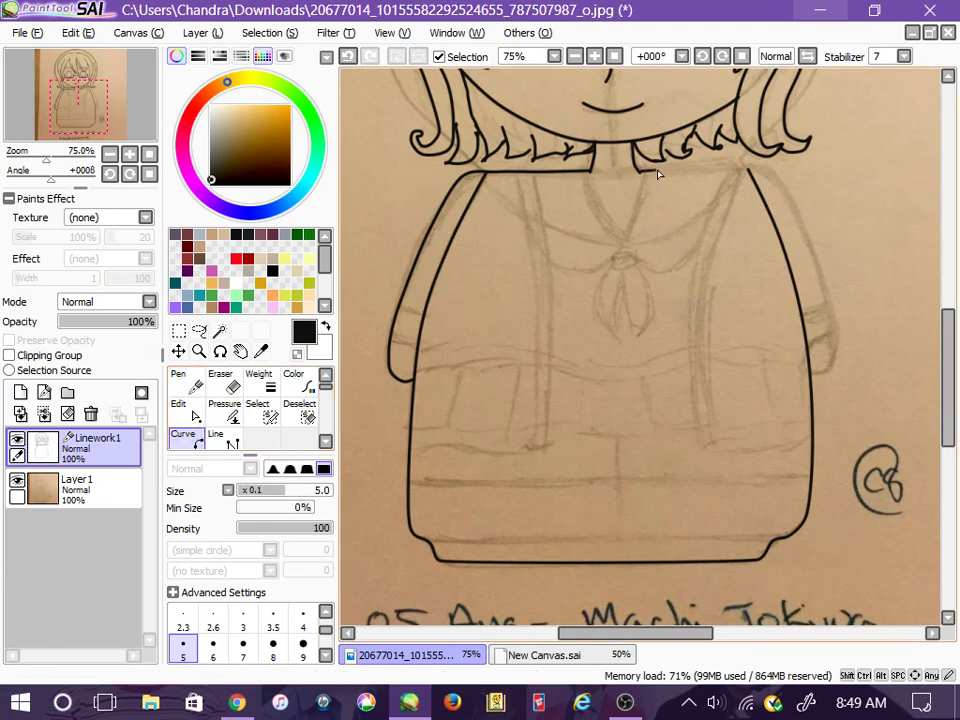
left_click(749, 169)
left_click(789, 199)
left_click(821, 284)
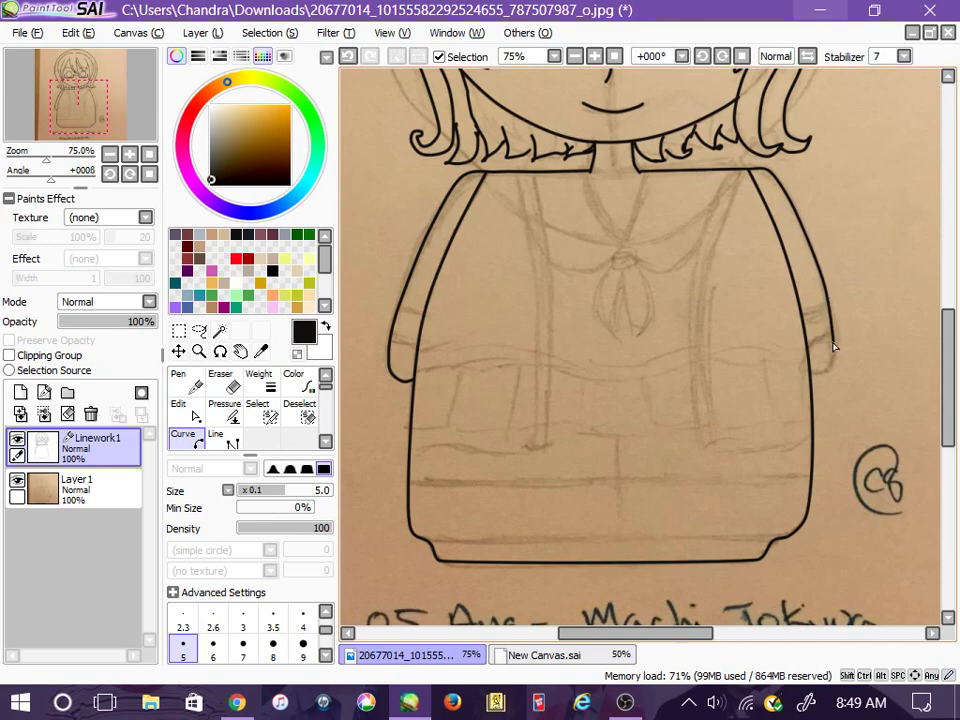
left_click(813, 372)
left_click(184, 380)
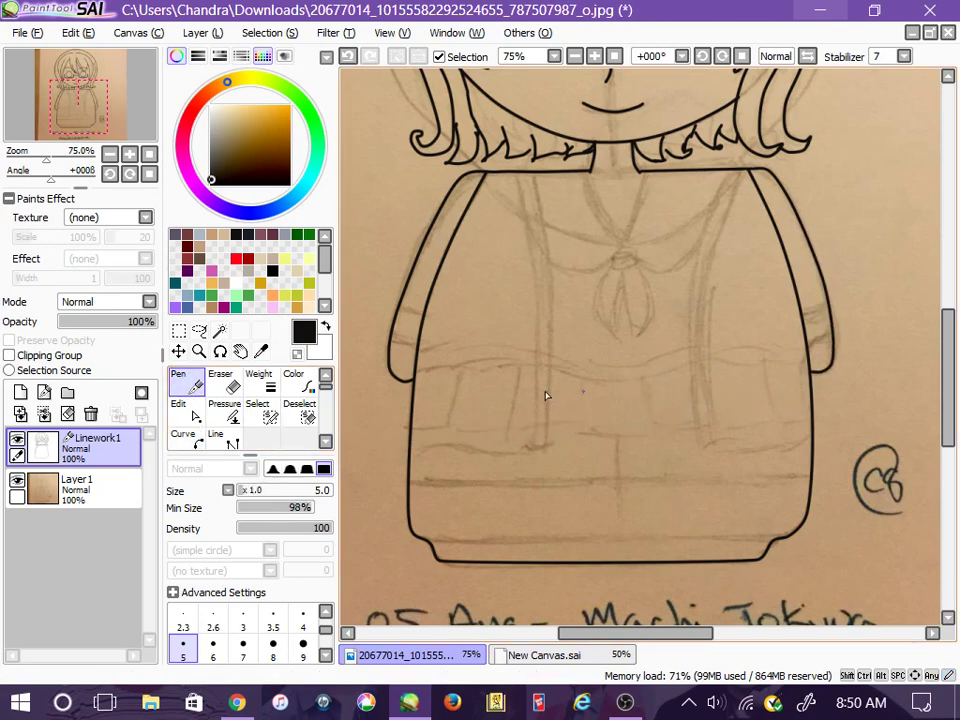
Step: Ink short cuff lines across both wrists, undoing an unsatisfactory attempt
left_click_drag(390, 345, 415, 356)
key("ctrl+z")
left_click(200, 446)
Step: Ink the left jacket panel's front edge and wavy hem with a size 5 curve ending at the body's left side
left_click(535, 178)
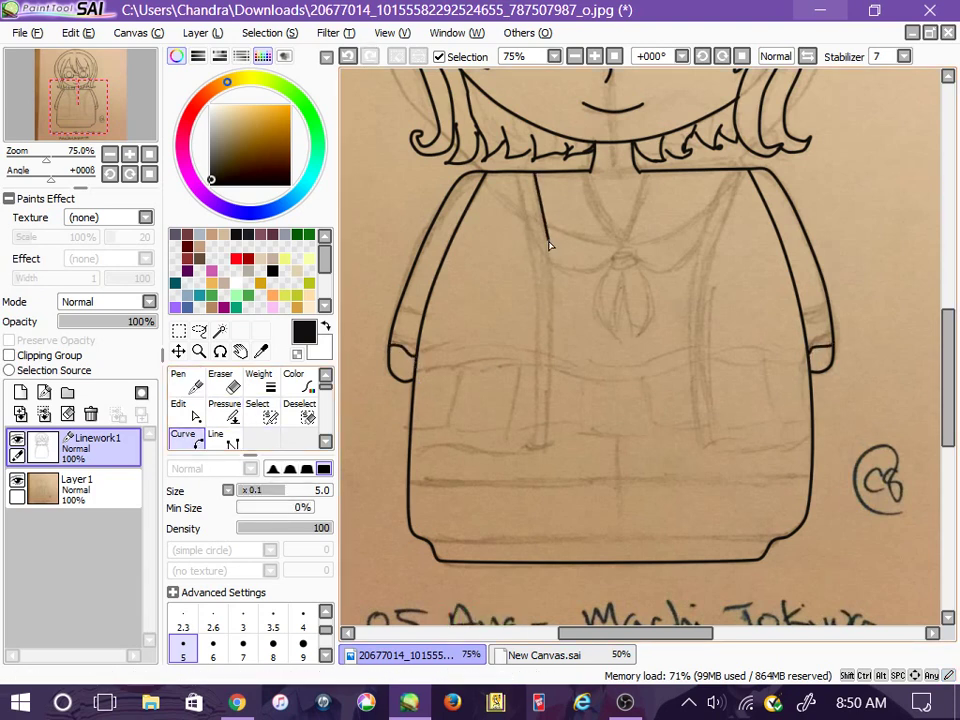
left_click(546, 446)
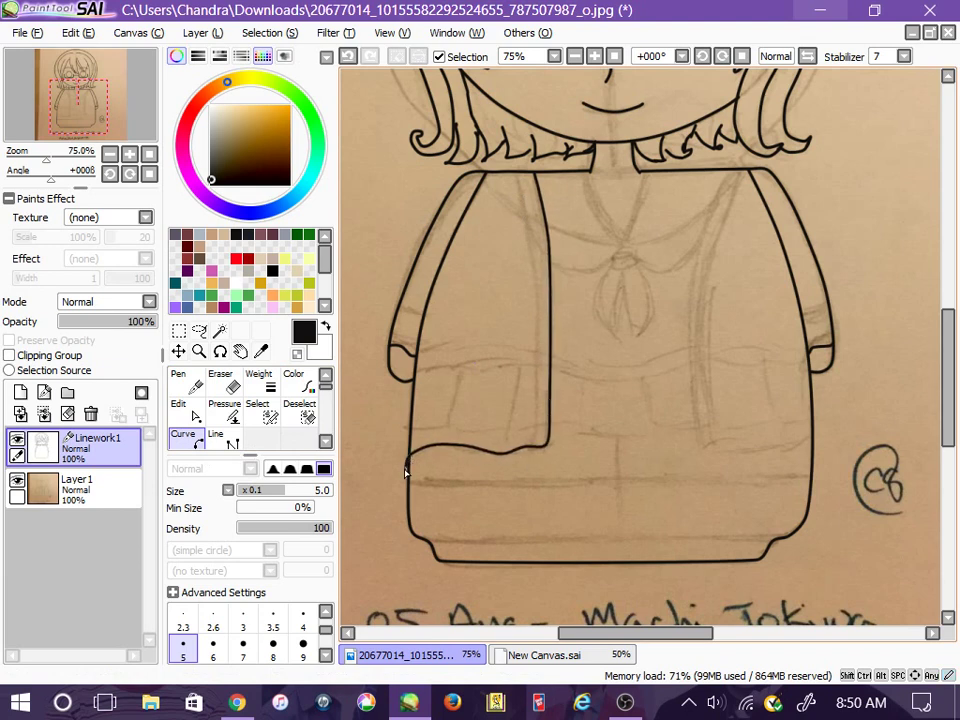
left_click(196, 385)
Step: Ink the right jacket panel's front edge and wavy hem with a size 5 curve ending at the body's right side
left_click(204, 443)
left_click(683, 323)
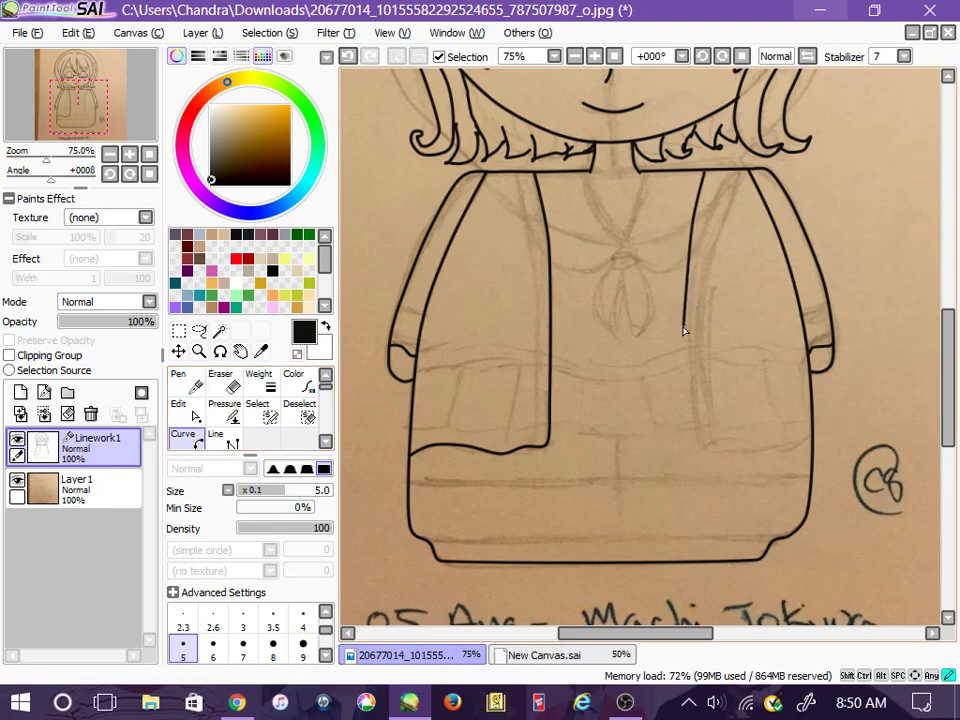
left_click(696, 453)
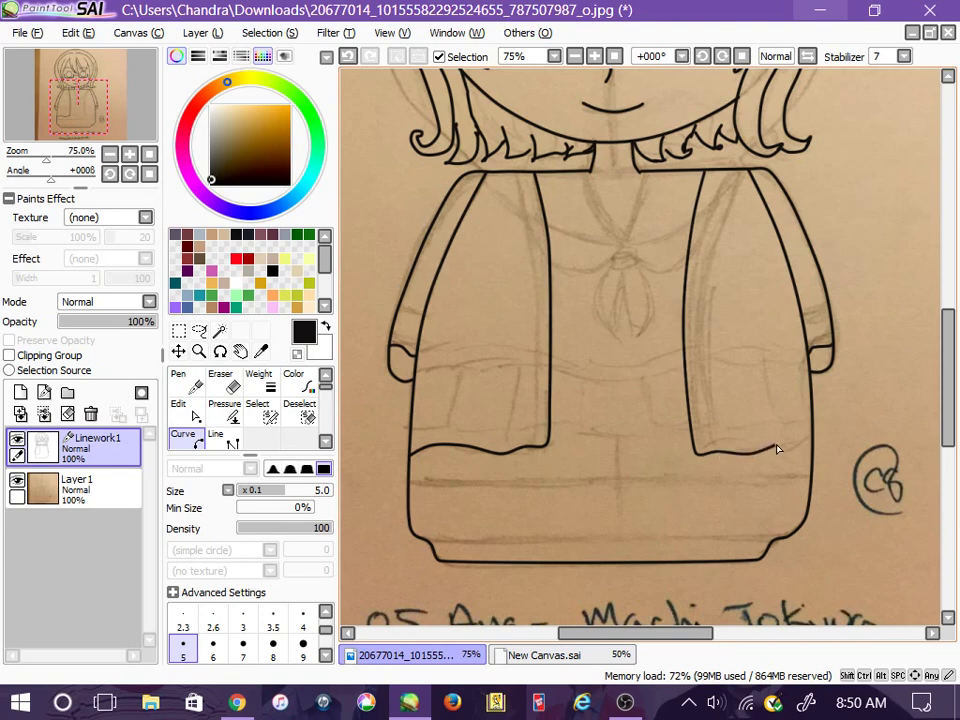
left_click(810, 441)
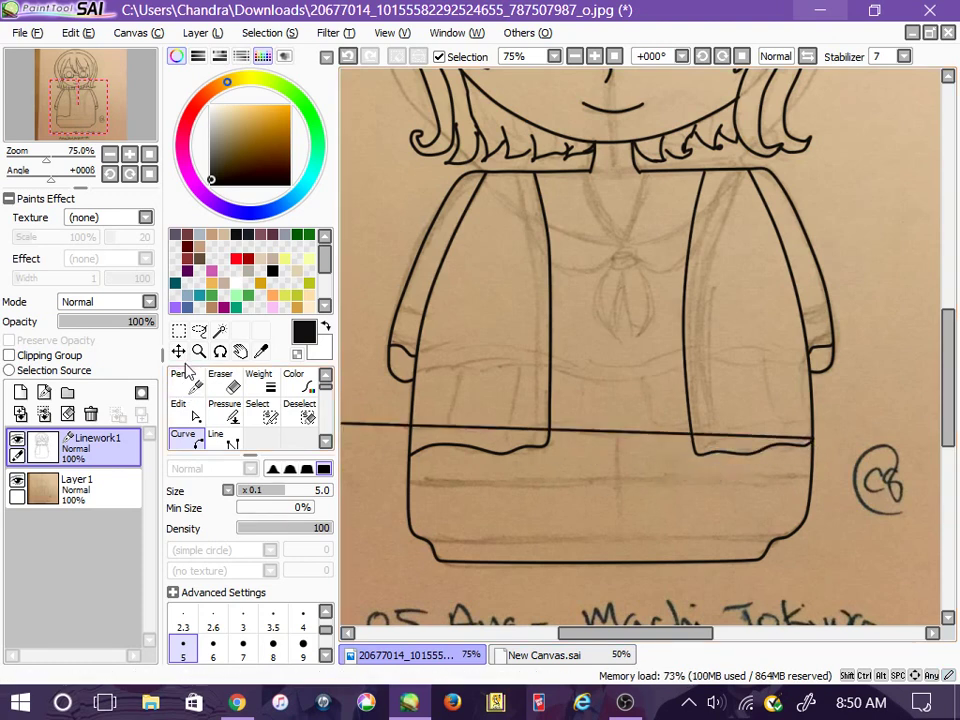
left_click(186, 381)
Step: Set the Curve size to 4 and ink a trim line just inside the right jacket panel's front edge, down to the hem
left_click(186, 437)
left_click(303, 620)
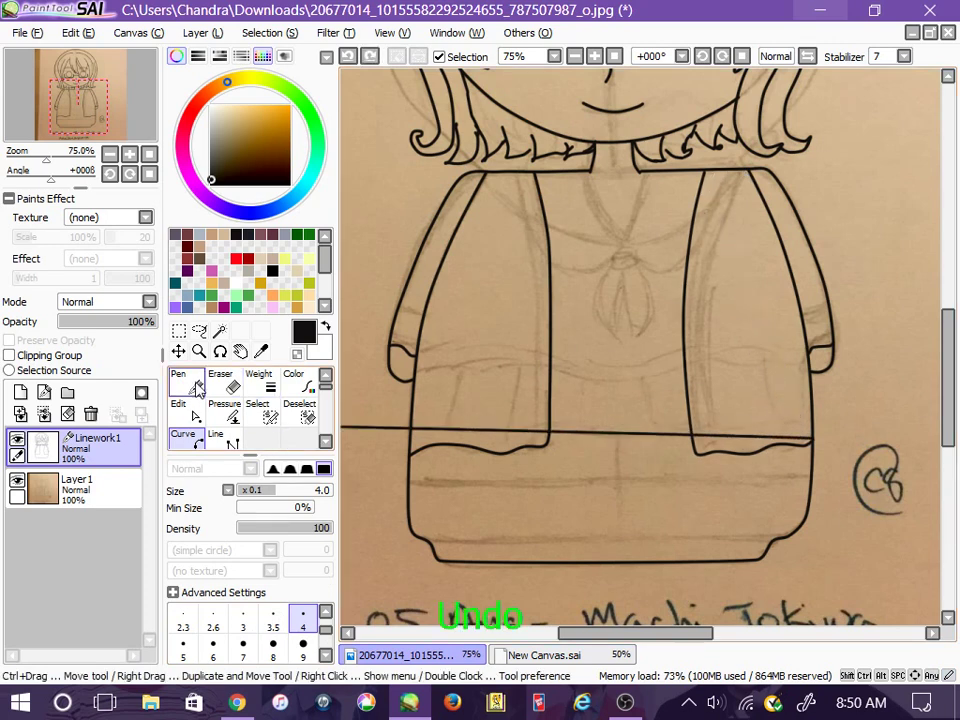
left_click(712, 176)
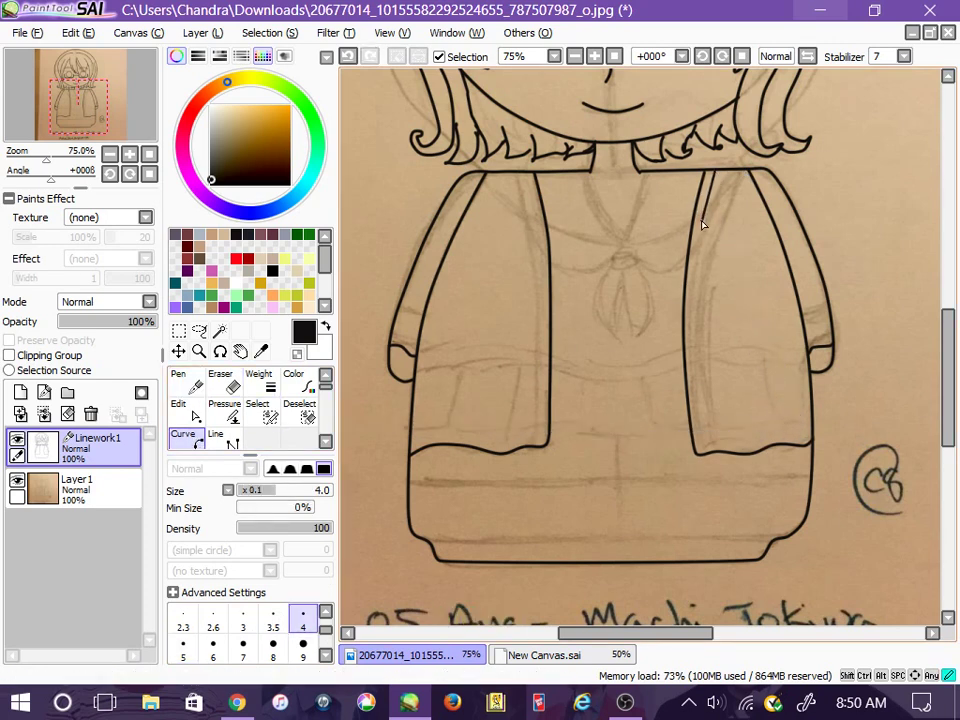
left_click(703, 225)
left_click(695, 337)
left_click(700, 418)
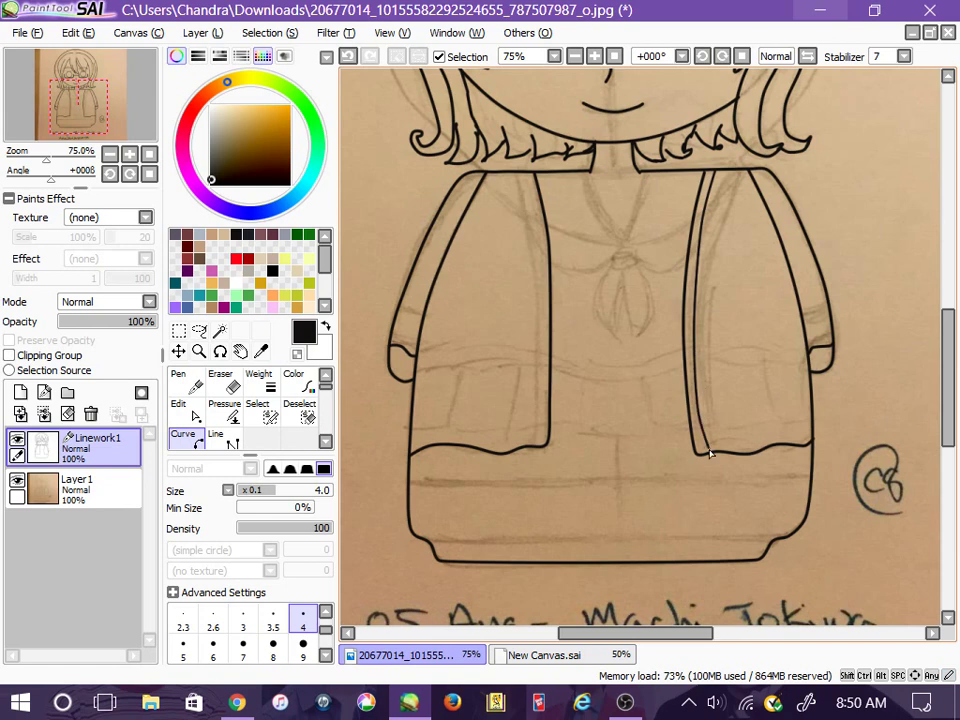
left_click(182, 380)
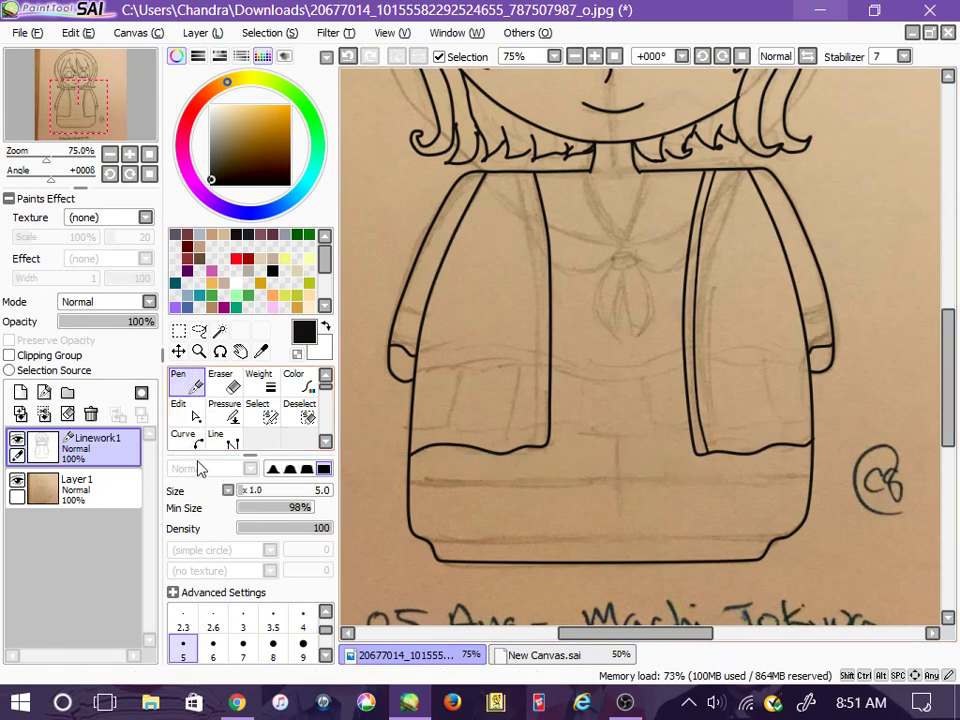
Step: Ink a size 4 trim line just inside the left jacket panel's front edge and adjust the trim lines' end points
left_click(183, 410)
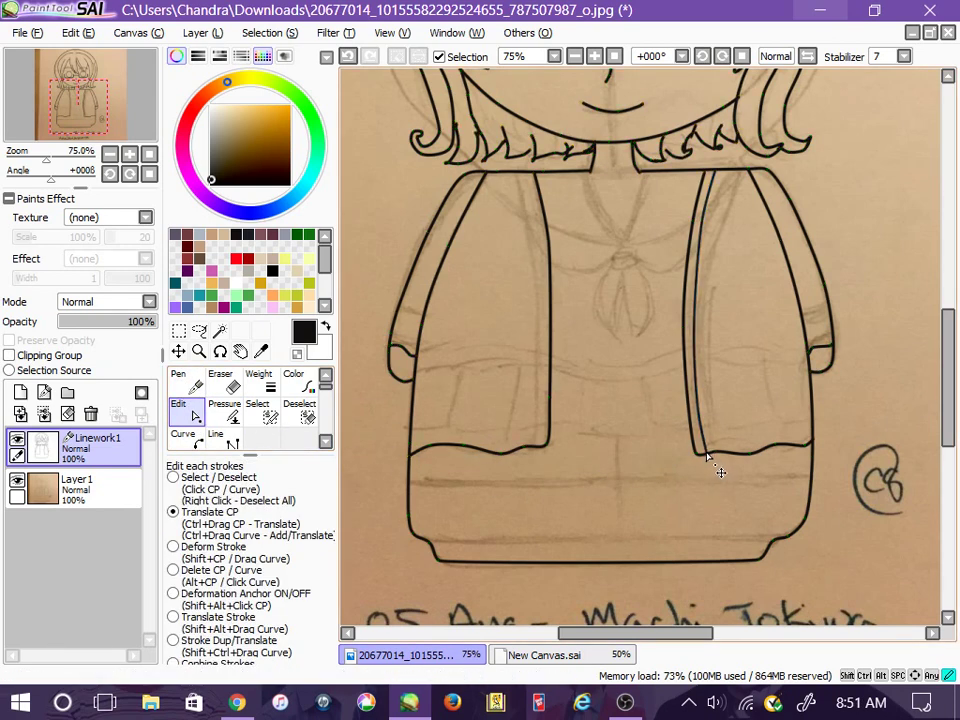
left_click(183, 434)
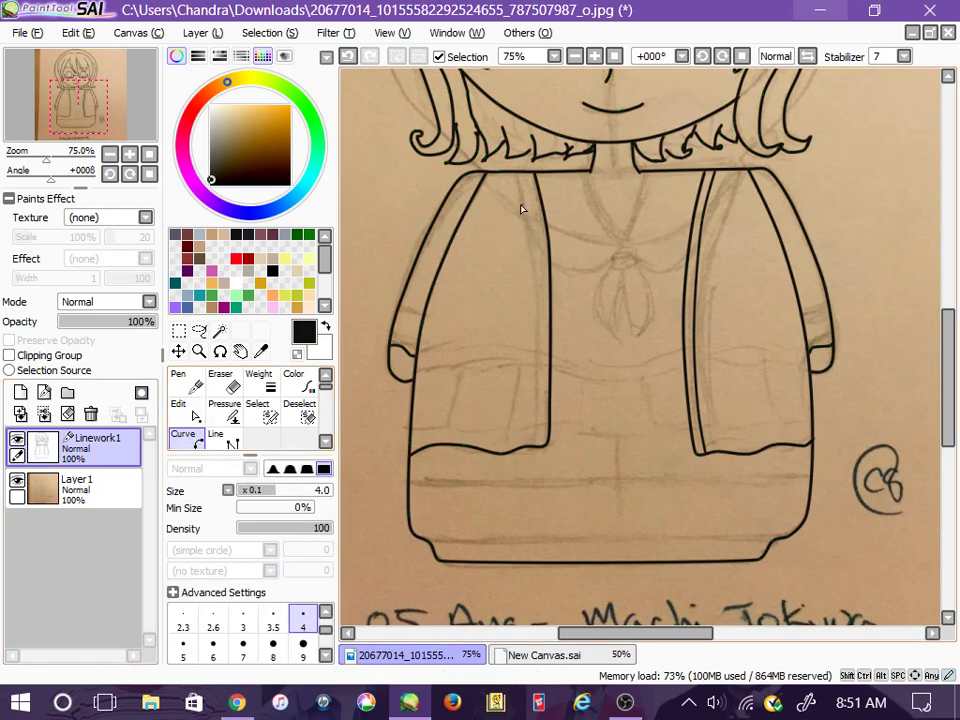
left_click(523, 176)
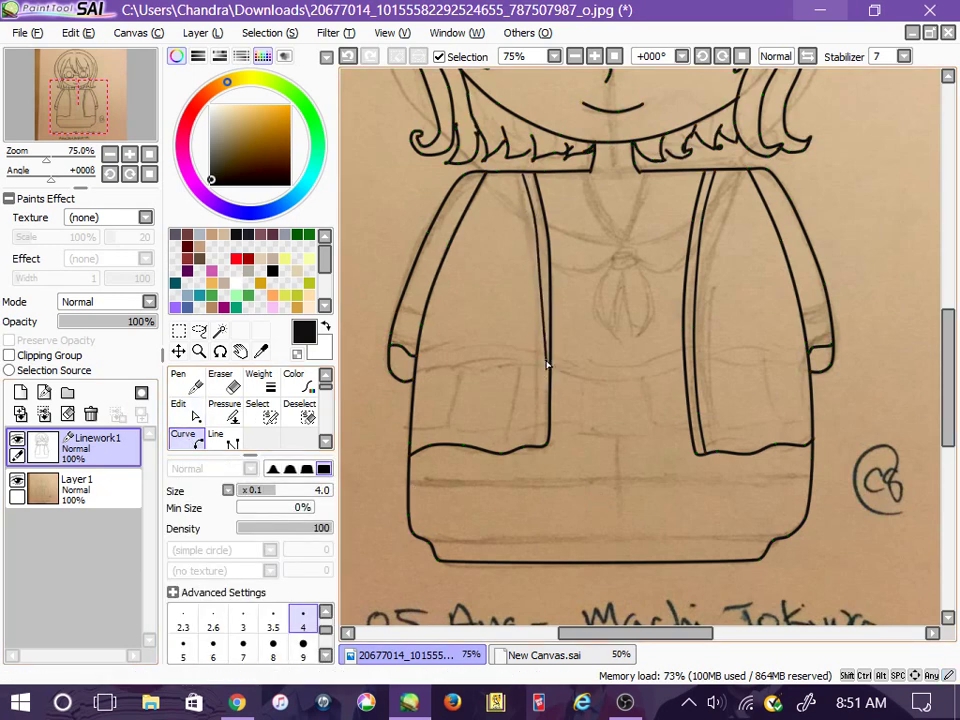
left_click(540, 445)
double_click(383, 447)
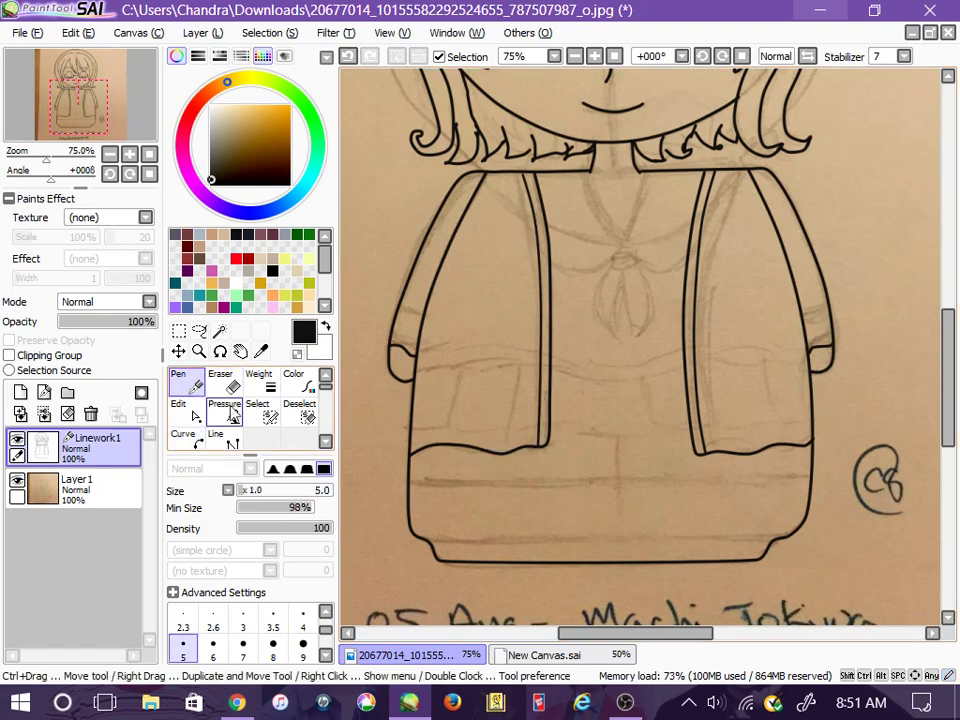
left_click(180, 410)
key("Page_Up")
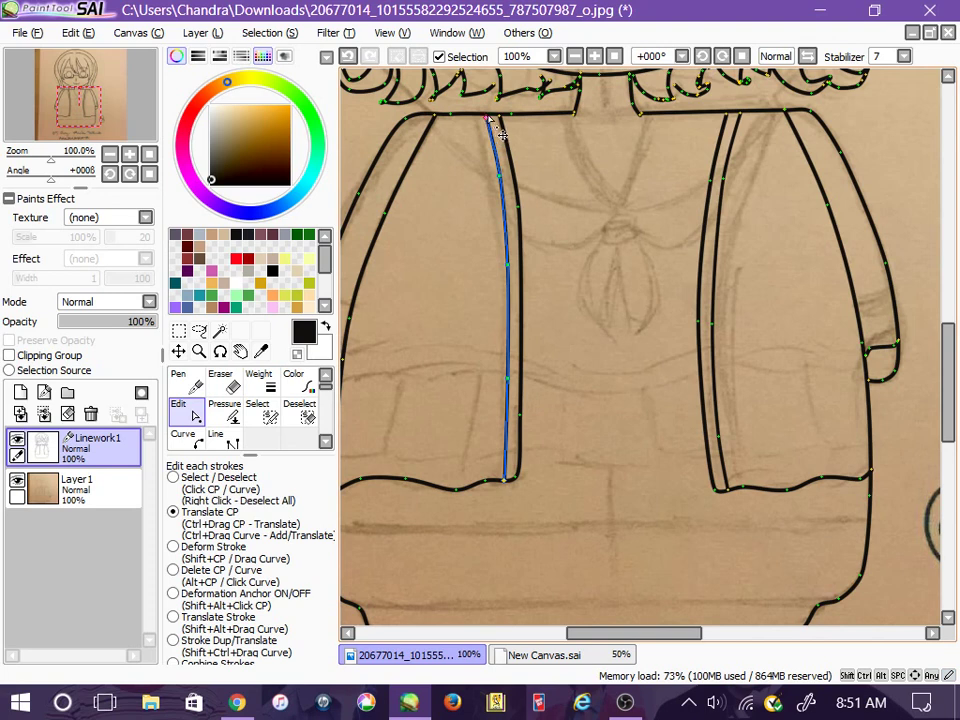
Step: Ink a waistband as two parallel, downward-curving size 5 pen lines between the jacket panels' front edges
left_click(180, 382)
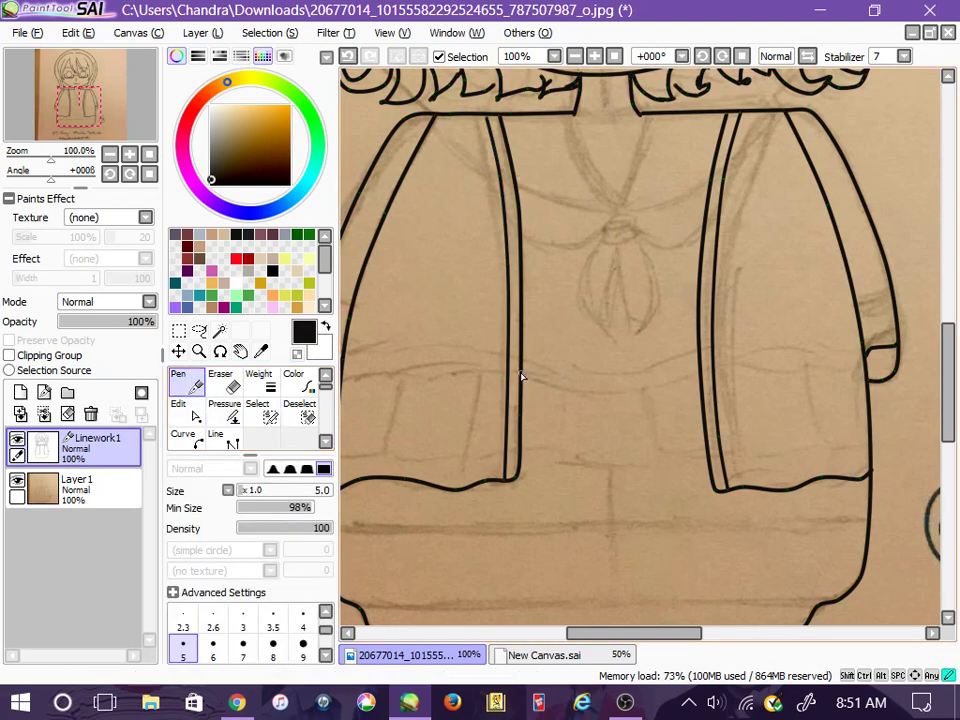
mouse_move(521, 376)
left_mouse_down()
mouse_move(627, 390)
mouse_move(698, 376)
left_mouse_up()
mouse_move(523, 367)
left_mouse_down()
mouse_move(584, 378)
mouse_move(655, 375)
mouse_move(698, 362)
left_mouse_up()
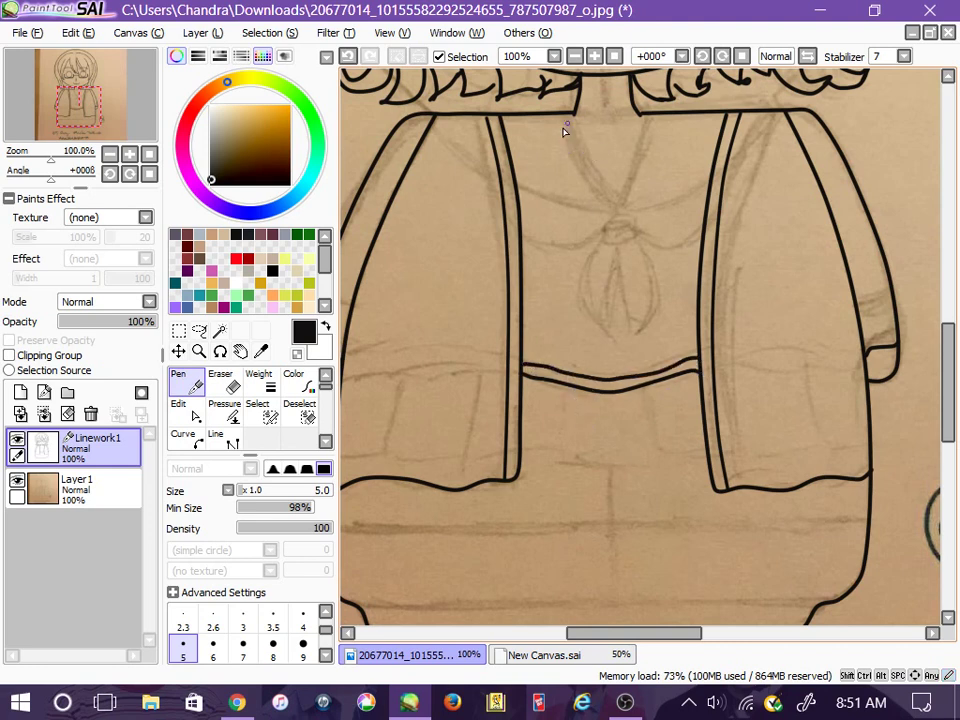
Step: Ink the V neckline, the undershirt line inside it and the curved seams running out to both jacket edges, smoothing the left seam
left_click_drag(951, 390, 950, 358)
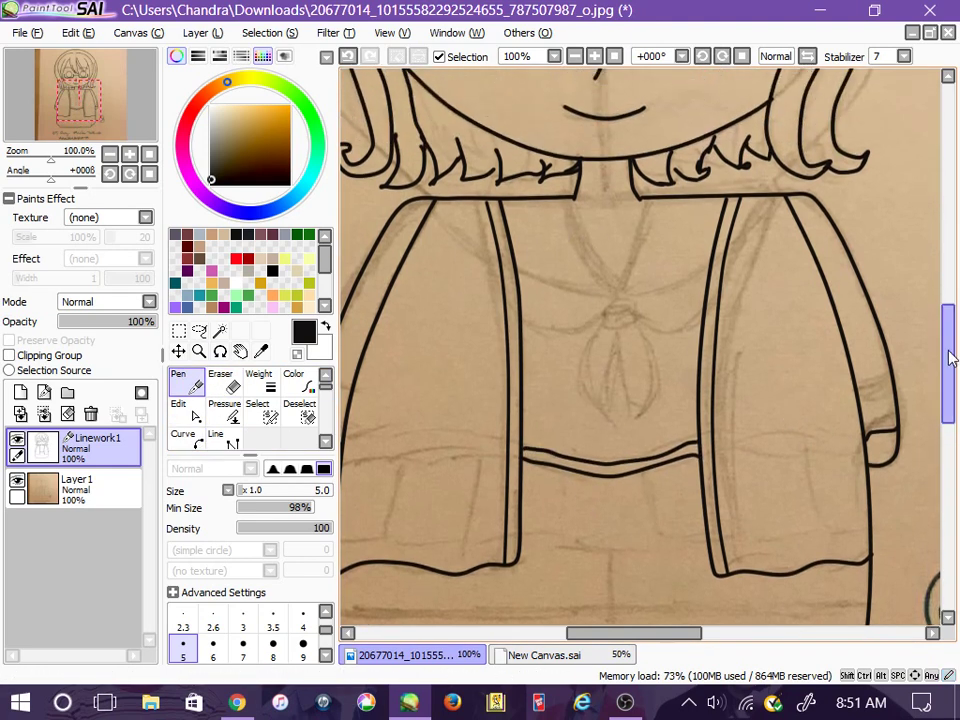
scroll(529, 187, "up", 1)
mouse_move(648, 127)
left_mouse_down()
mouse_move(634, 198)
mouse_move(596, 259)
left_mouse_up()
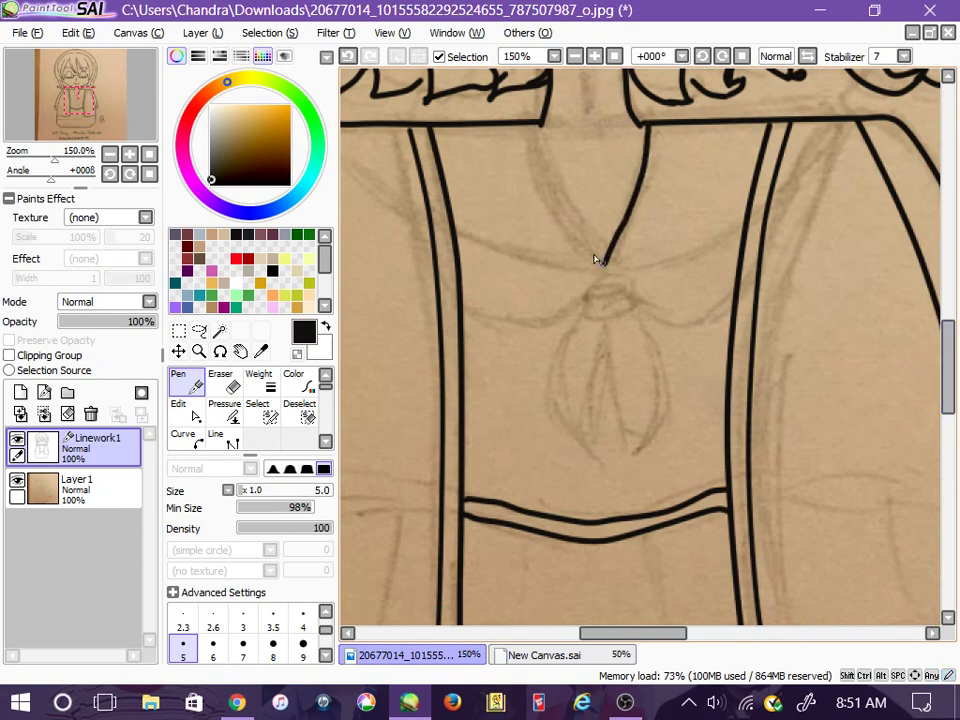
mouse_move(533, 130)
left_mouse_down()
mouse_move(557, 202)
mouse_move(605, 266)
left_mouse_up()
left_click_drag(667, 268, 740, 230)
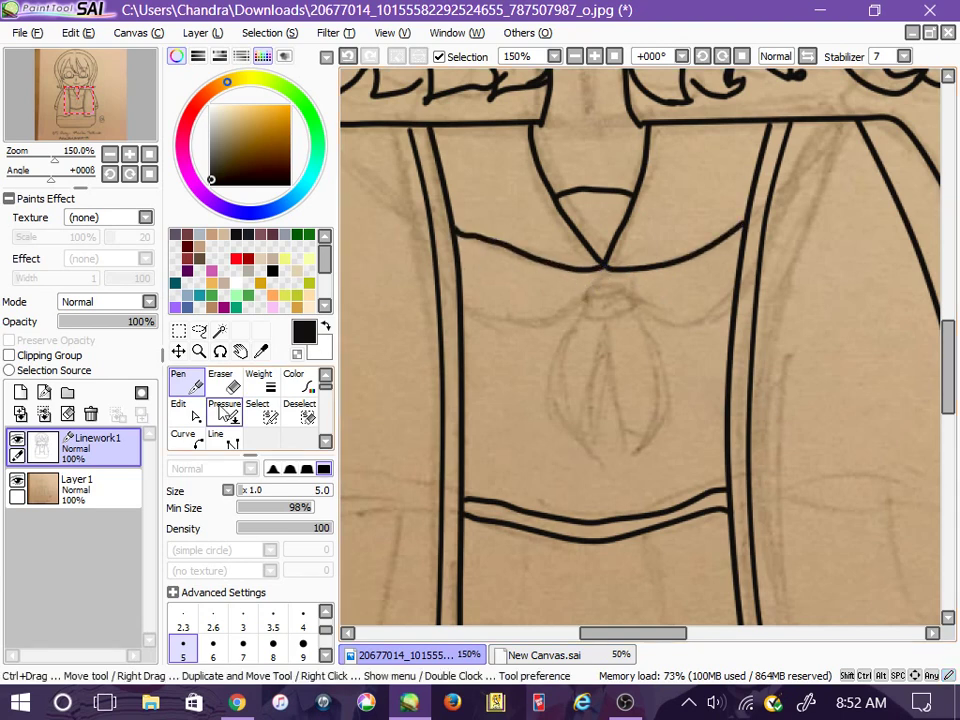
left_click(183, 409)
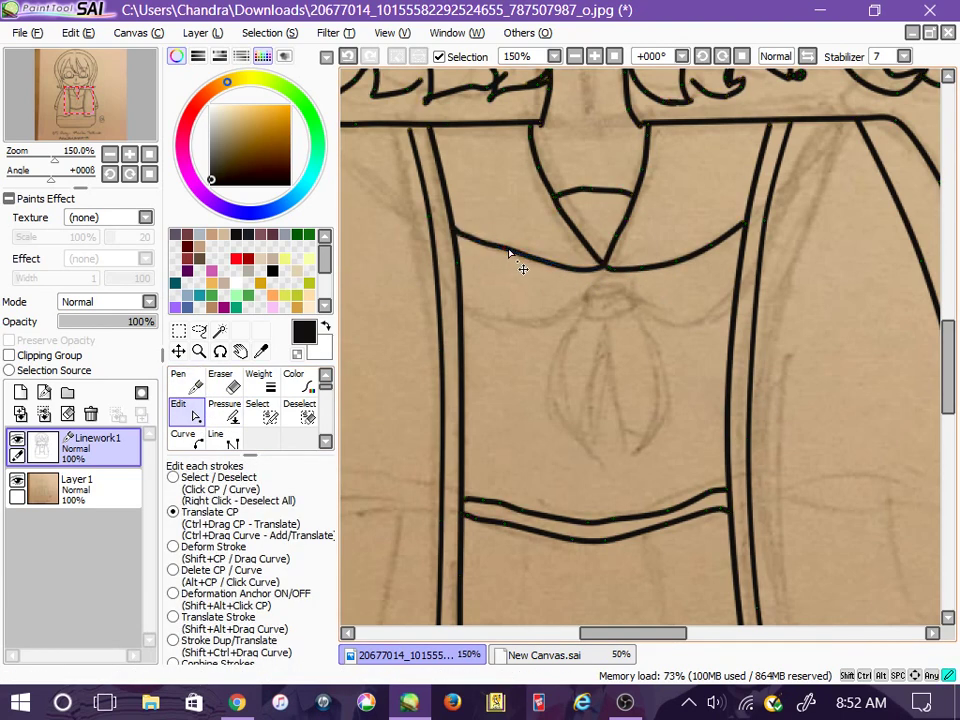
Step: Ink the lower scarf edges from both jacket panels to the center and outline the small knot below the neckline
left_click(179, 377)
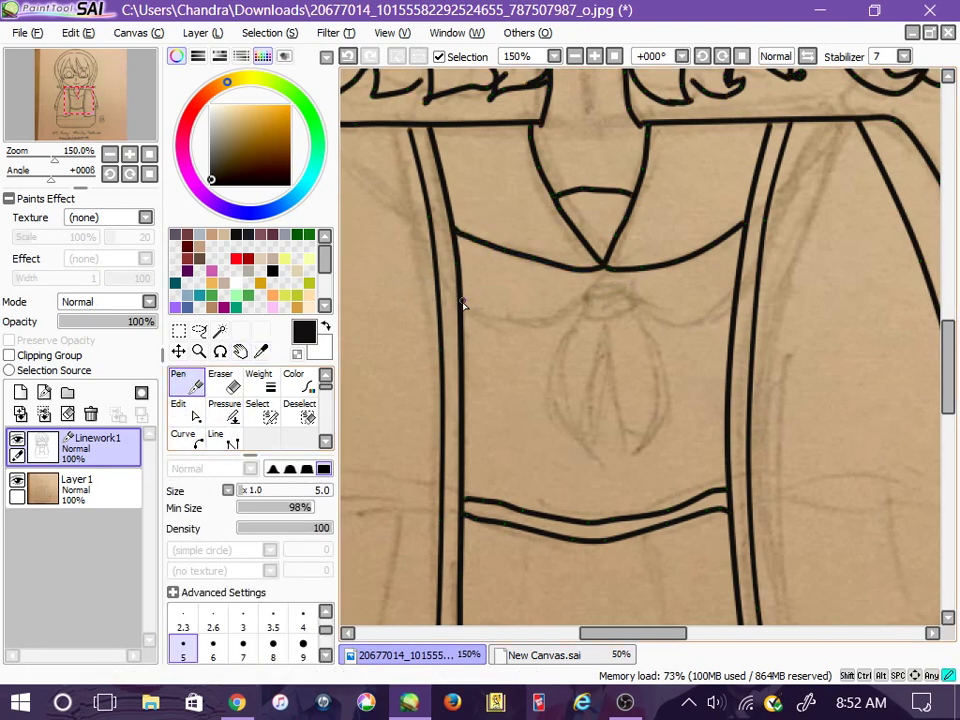
mouse_move(463, 304)
left_mouse_down()
mouse_move(516, 321)
mouse_move(583, 293)
left_mouse_up()
left_click_drag(680, 323, 733, 305)
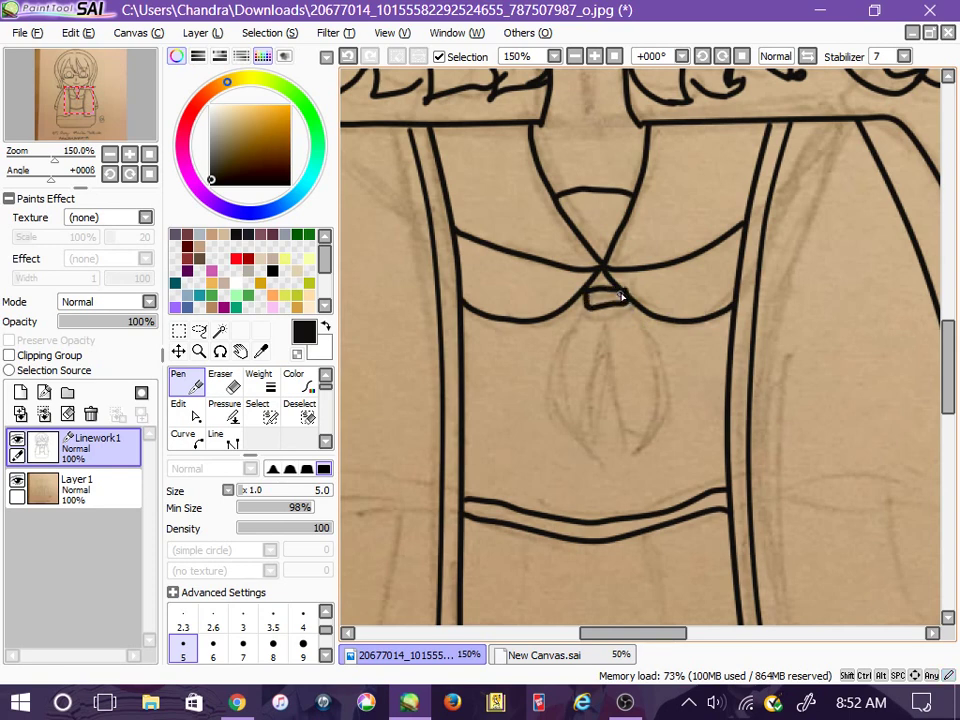
Step: Ink the two pointed scarf tails hanging from the knot, with a short fold line inside each
mouse_move(625, 308)
left_mouse_down()
mouse_move(656, 354)
mouse_move(634, 446)
left_mouse_up()
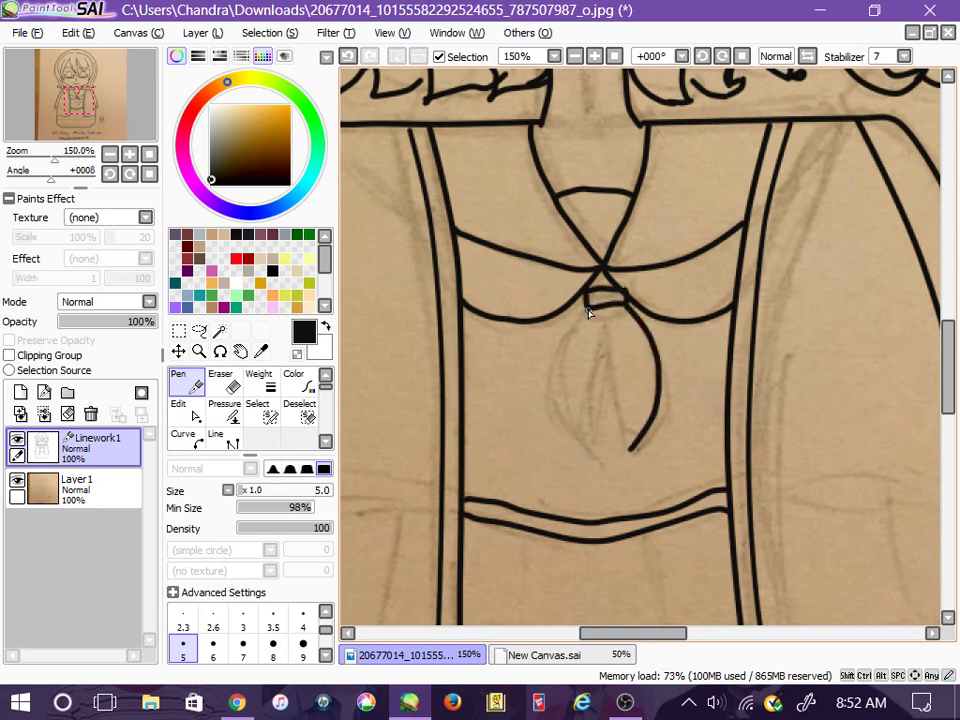
mouse_move(585, 315)
left_mouse_down()
mouse_move(558, 382)
mouse_move(586, 438)
mouse_move(606, 347)
mouse_move(591, 446)
left_mouse_up()
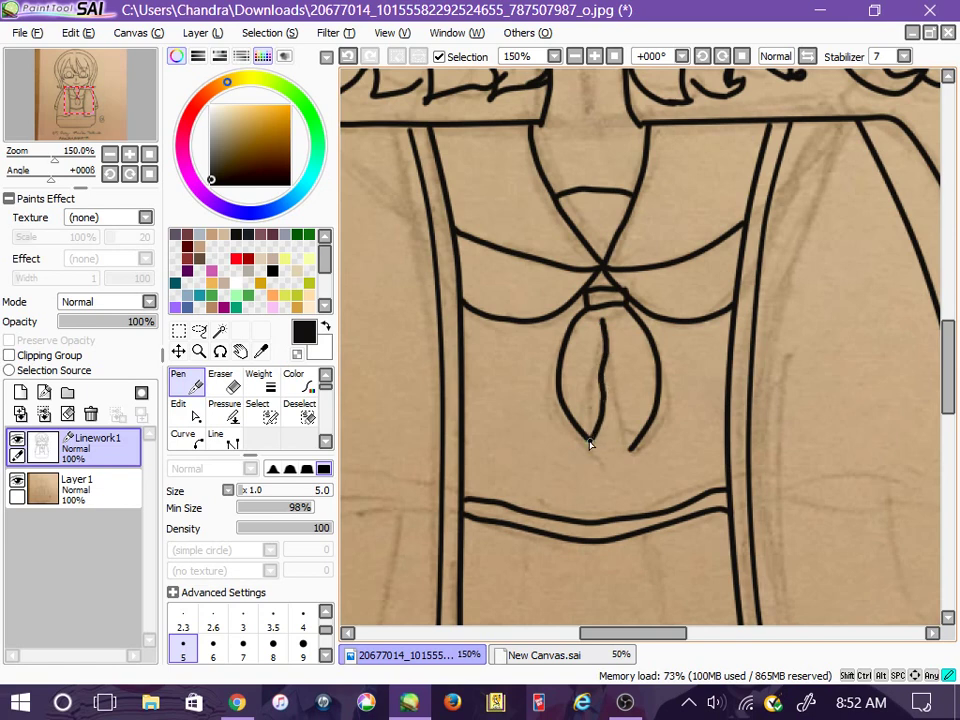
left_click_drag(605, 352, 630, 449)
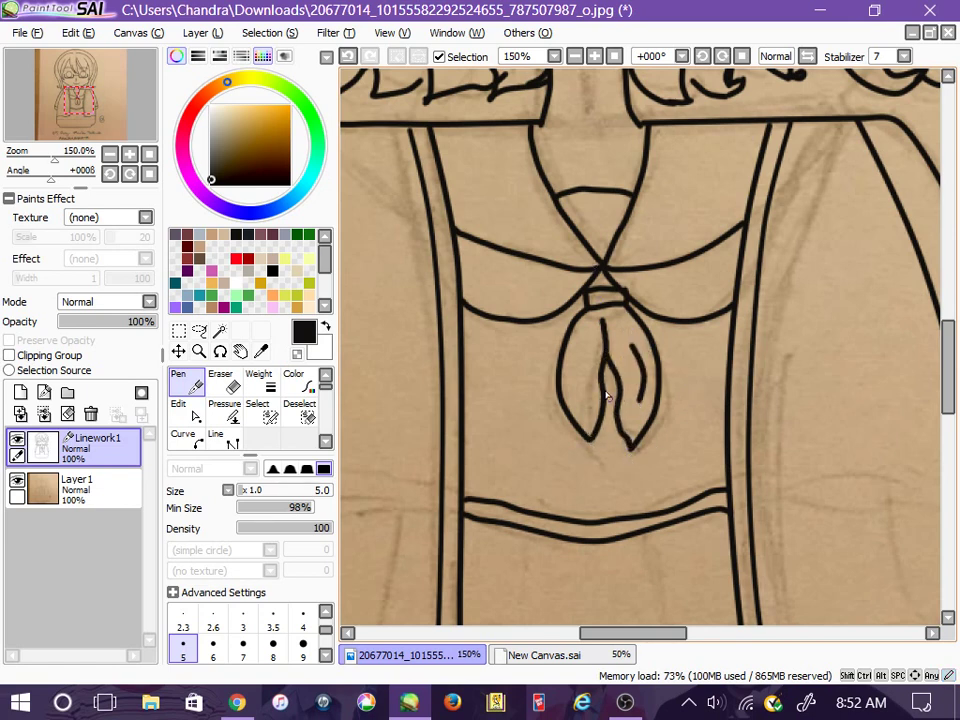
Step: Ink the flared center pleat below the waistband with a size 4 curve, including its sides and bottom edge
scroll(952, 380, "down", 3)
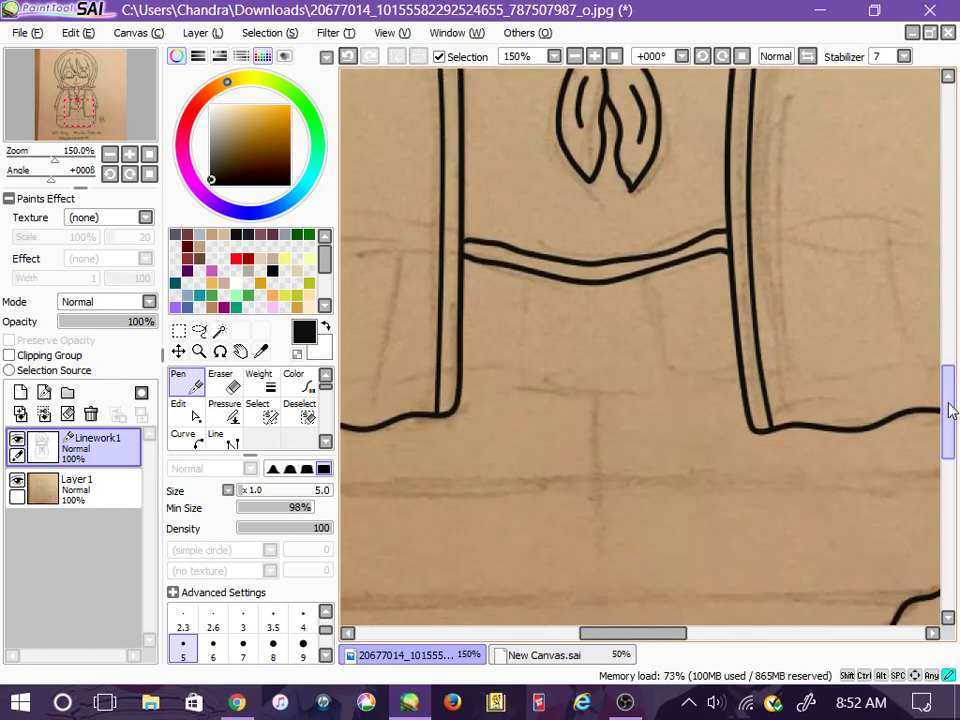
left_click(182, 434)
left_click(531, 269)
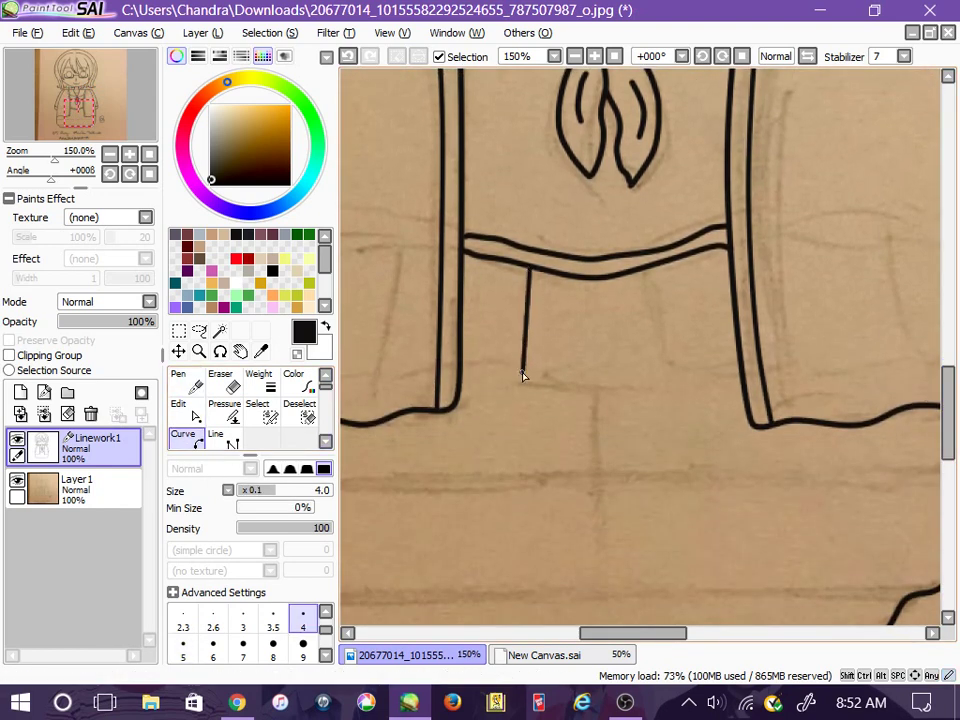
left_click(515, 385)
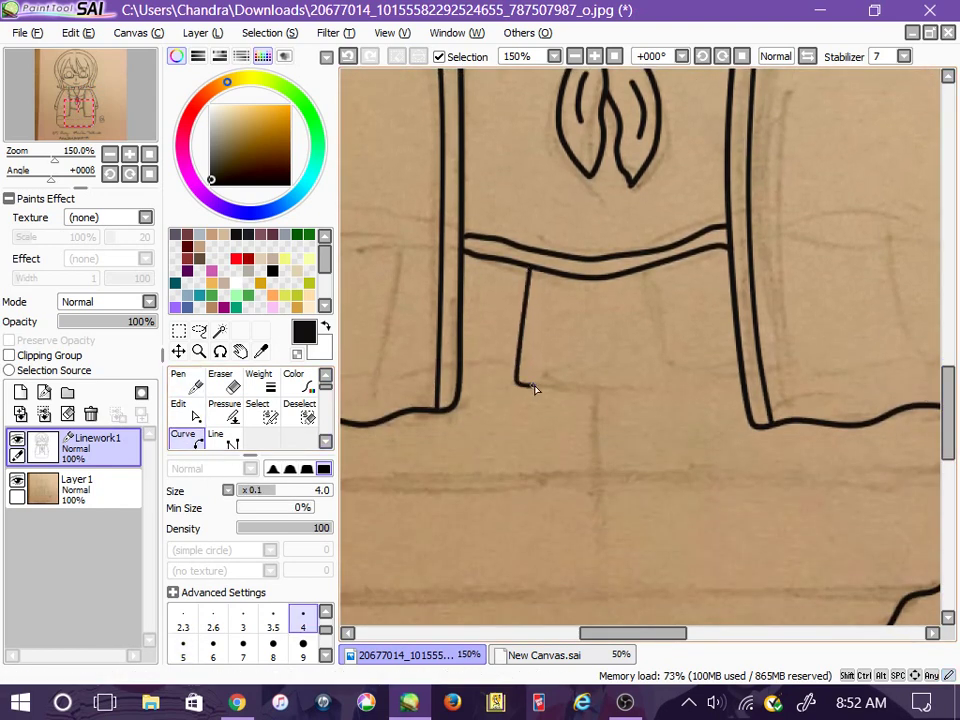
left_click(668, 389)
left_click(646, 270)
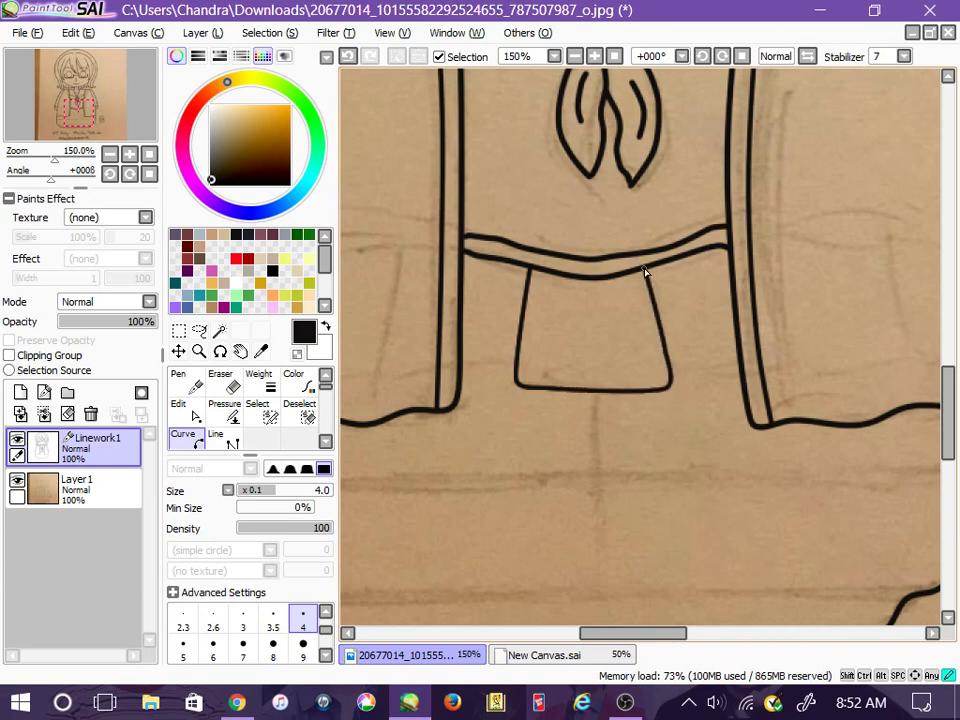
left_click(183, 380)
left_click_drag(710, 387, 744, 372)
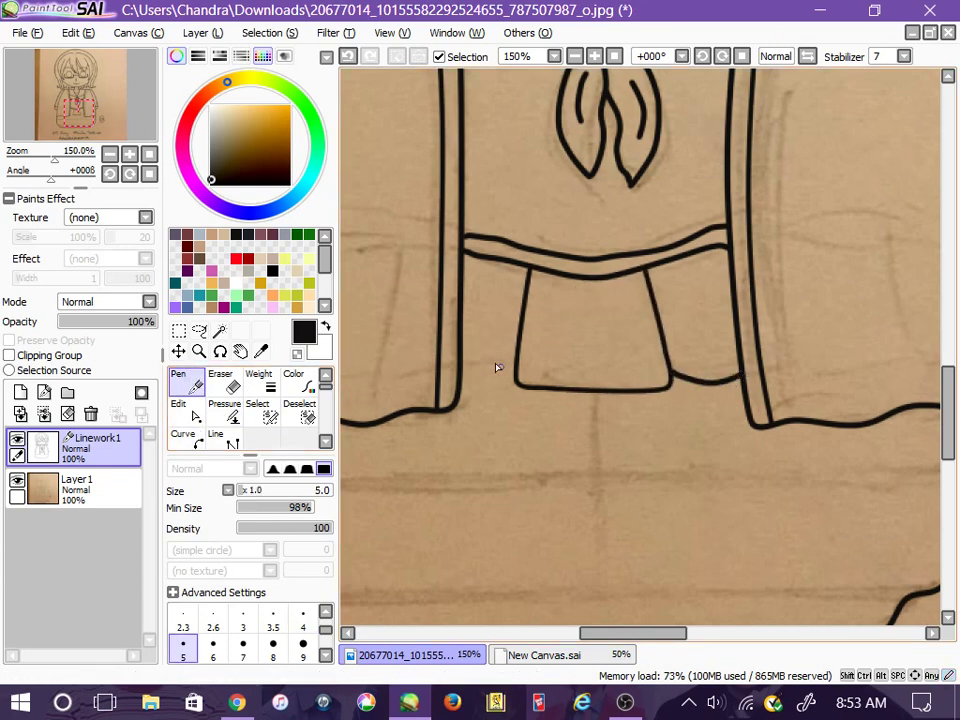
left_click_drag(462, 376, 514, 386)
key("ctrl+z")
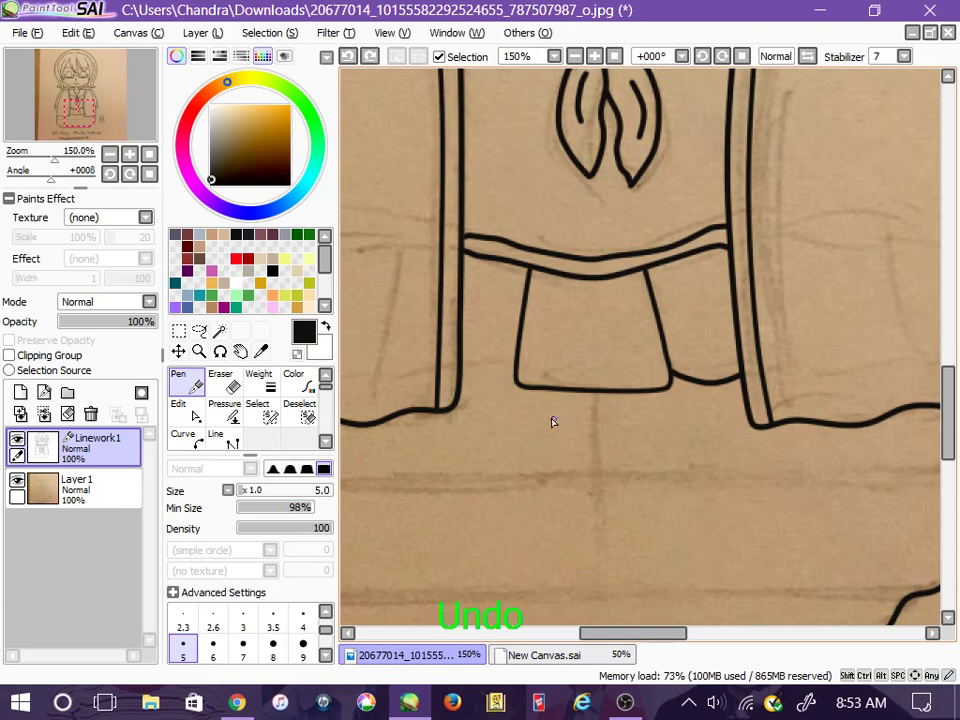
Step: Ink short size 4 curves from the center pleat's lower corners to both jacket edges as the side hems
left_click(183, 437)
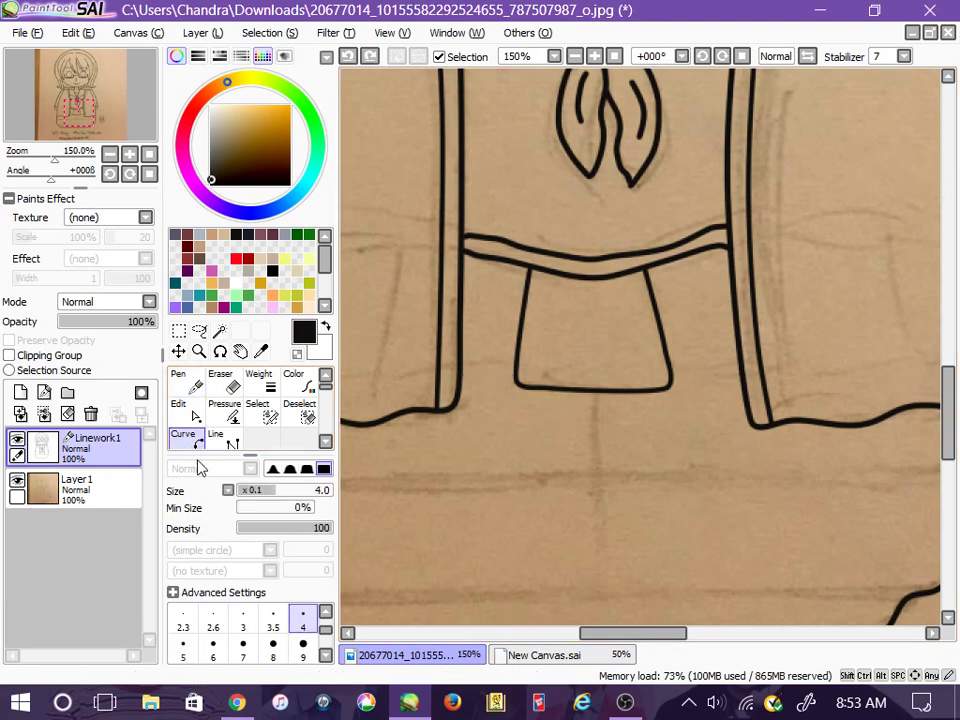
left_click(671, 383)
left_click(743, 380)
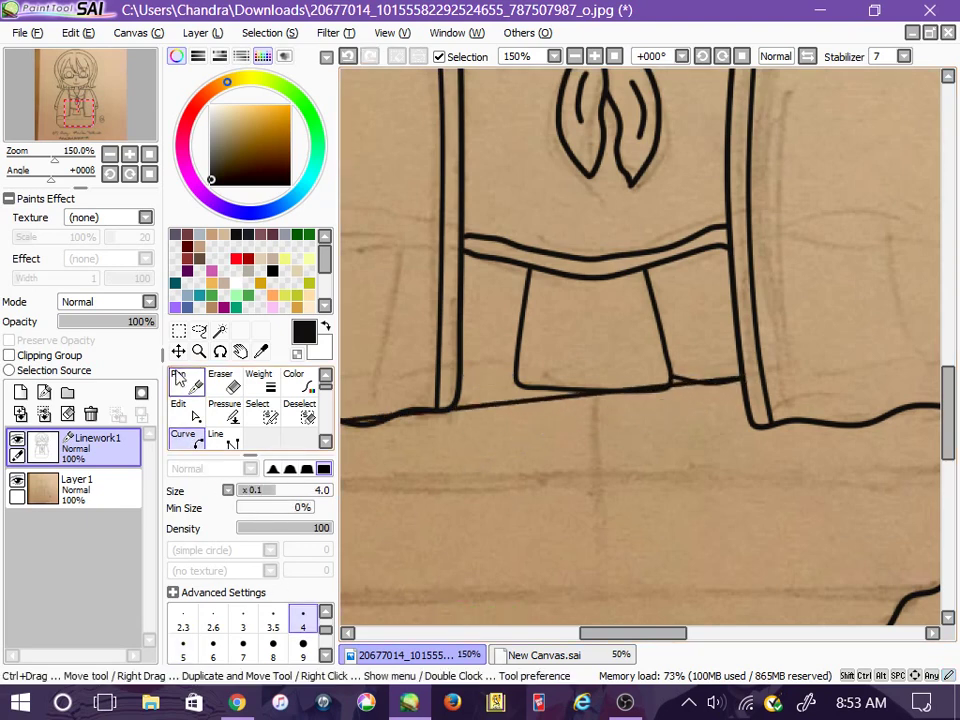
left_click(191, 392)
left_click(190, 438)
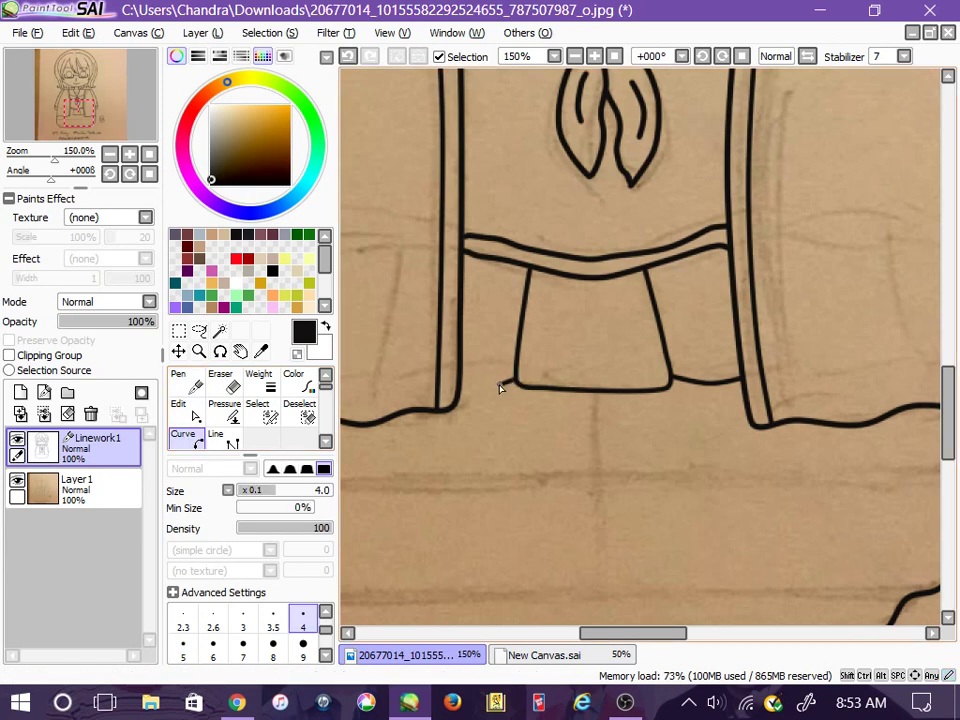
double_click(462, 383)
left_click(183, 380)
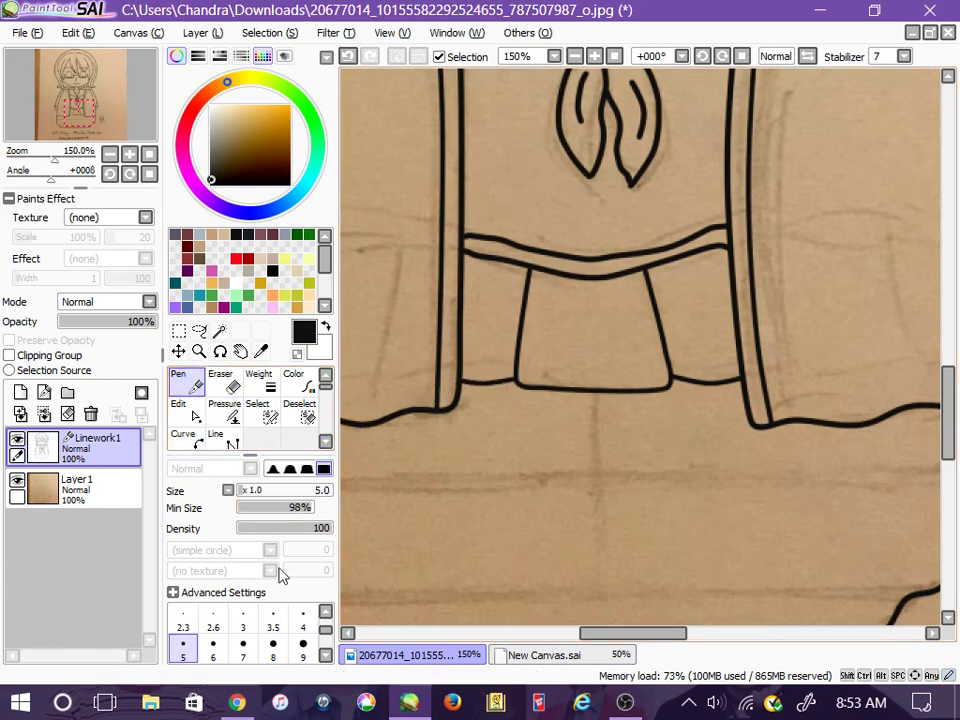
Step: Ink a straight size 5 line across the body below the jacket hem and align its ends with the side outlines
key("Page_Down")
left_click_drag(948, 388, 948, 402)
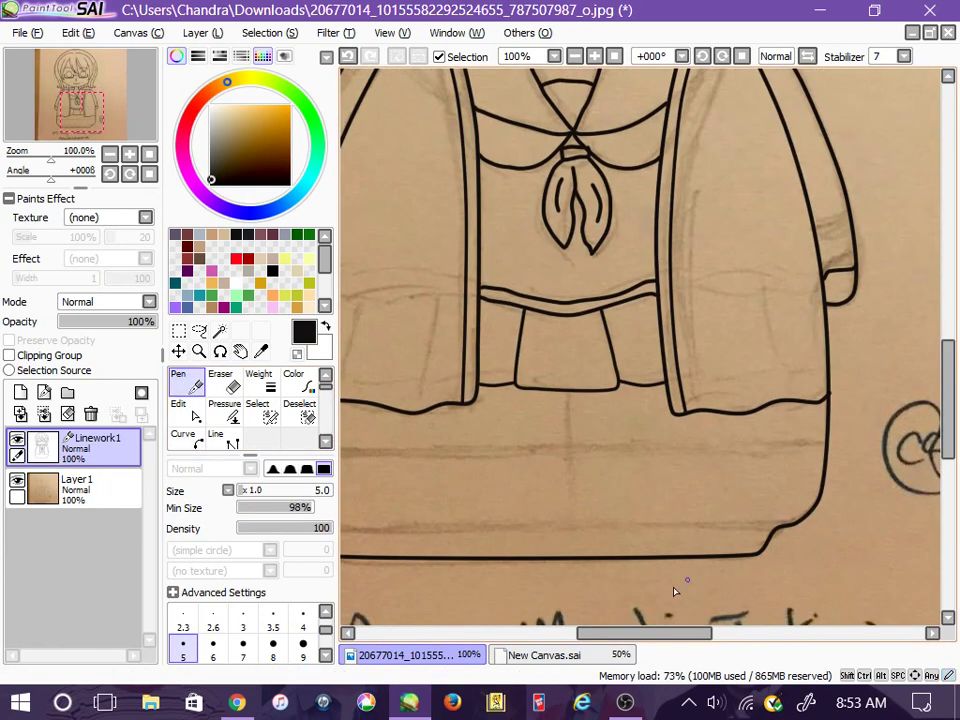
left_click_drag(650, 634, 625, 634)
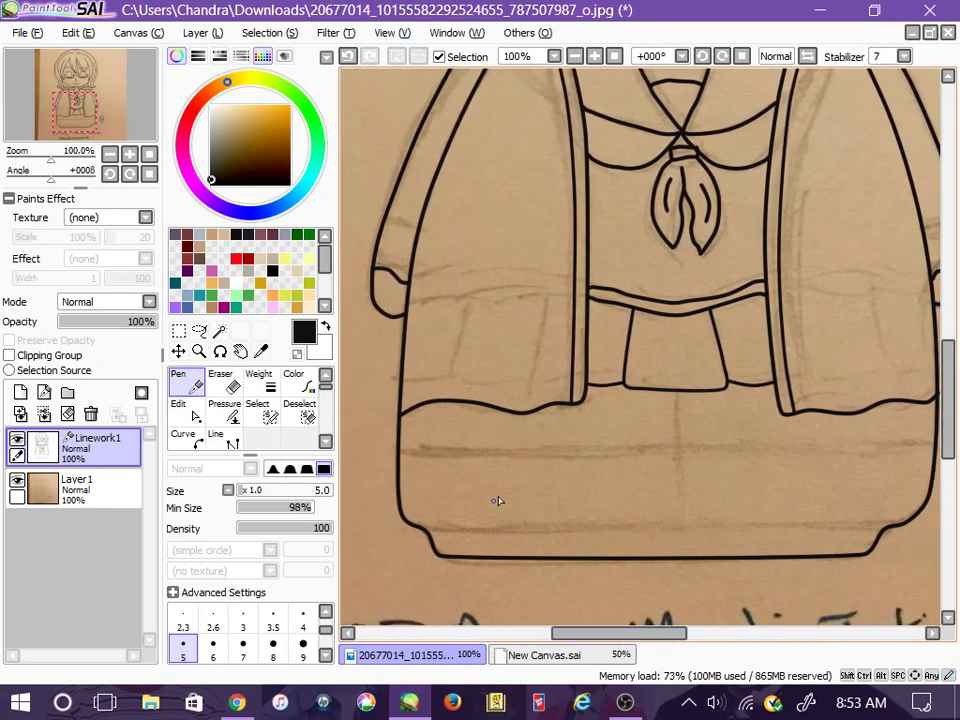
left_click(218, 440)
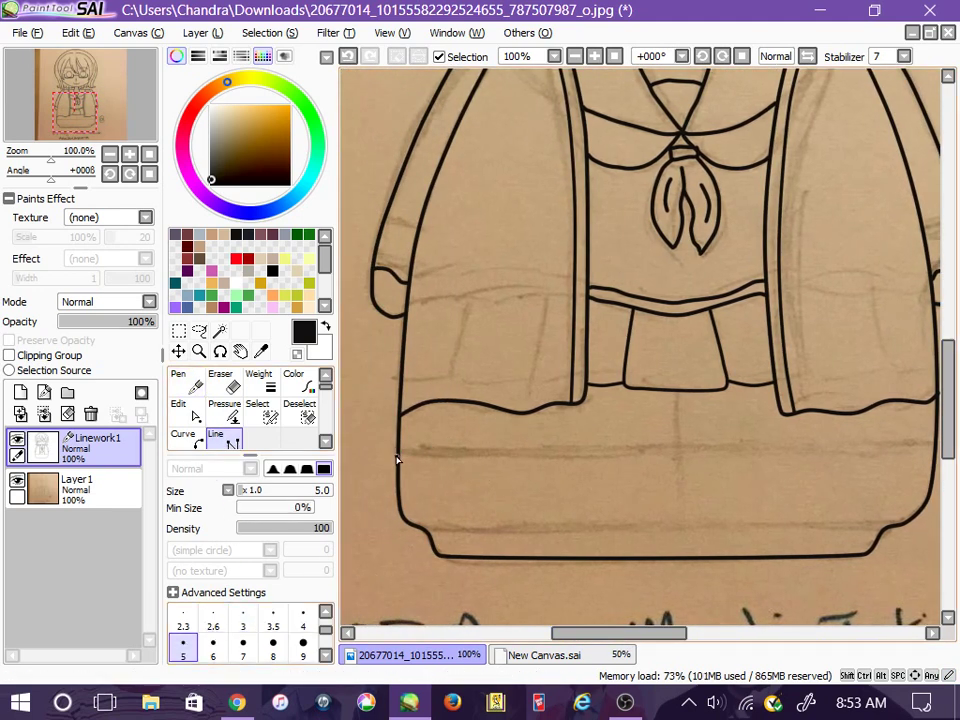
left_click(935, 449)
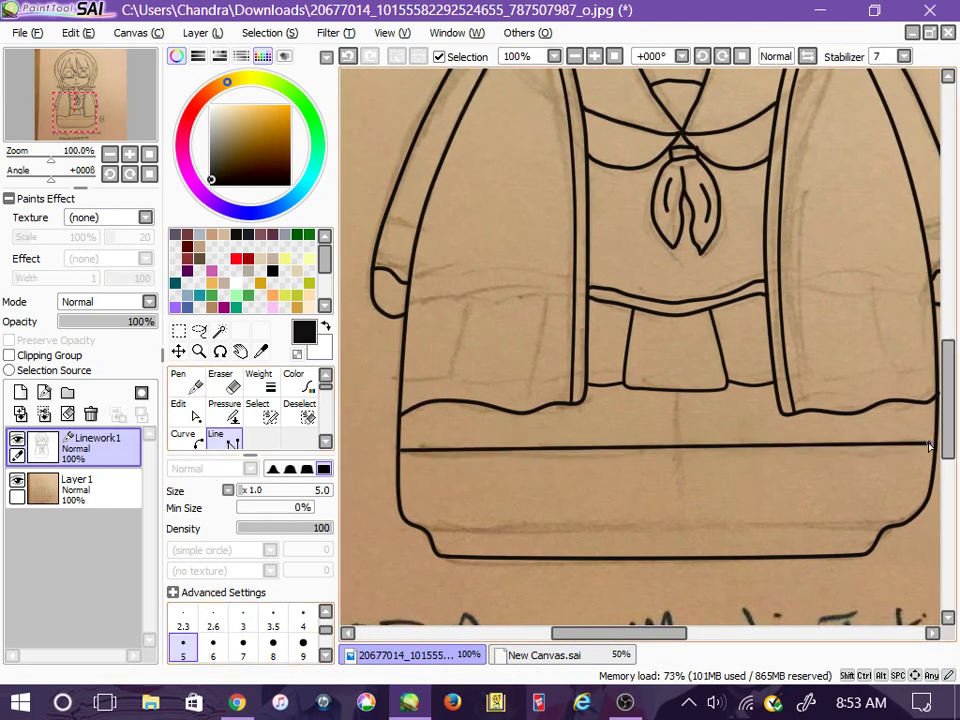
left_click(180, 385)
left_click(180, 408)
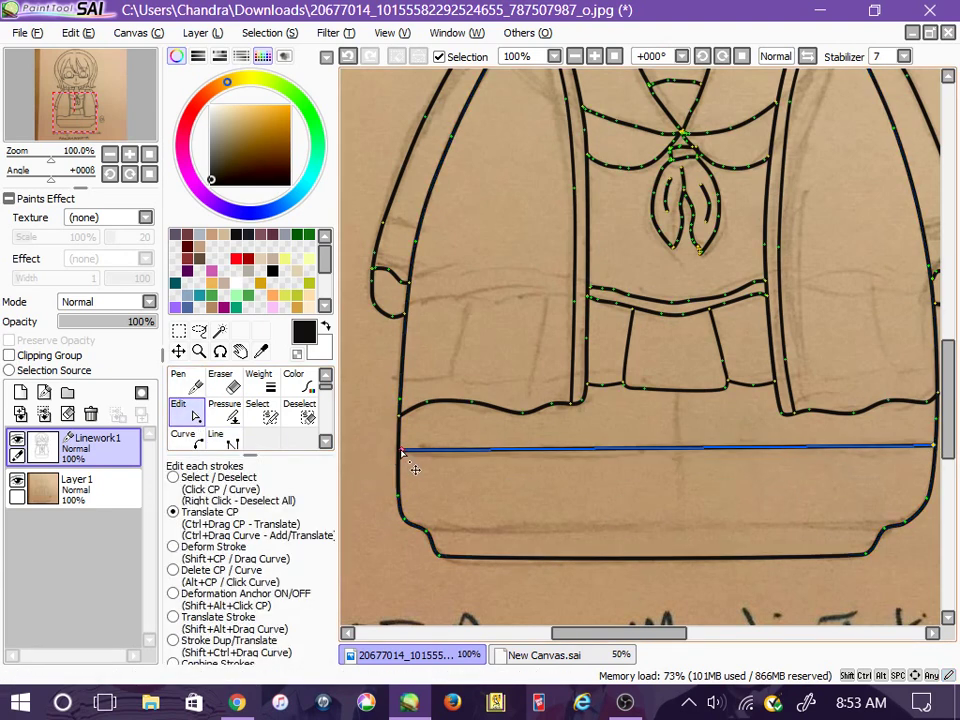
left_click_drag(400, 449, 398, 451)
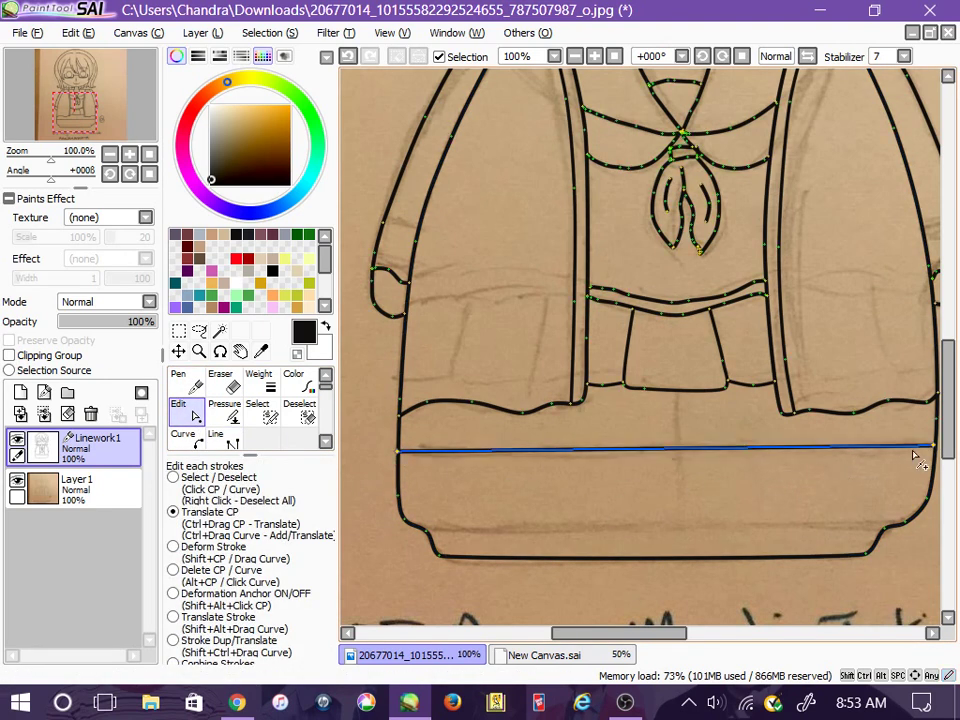
left_click_drag(932, 445, 934, 448)
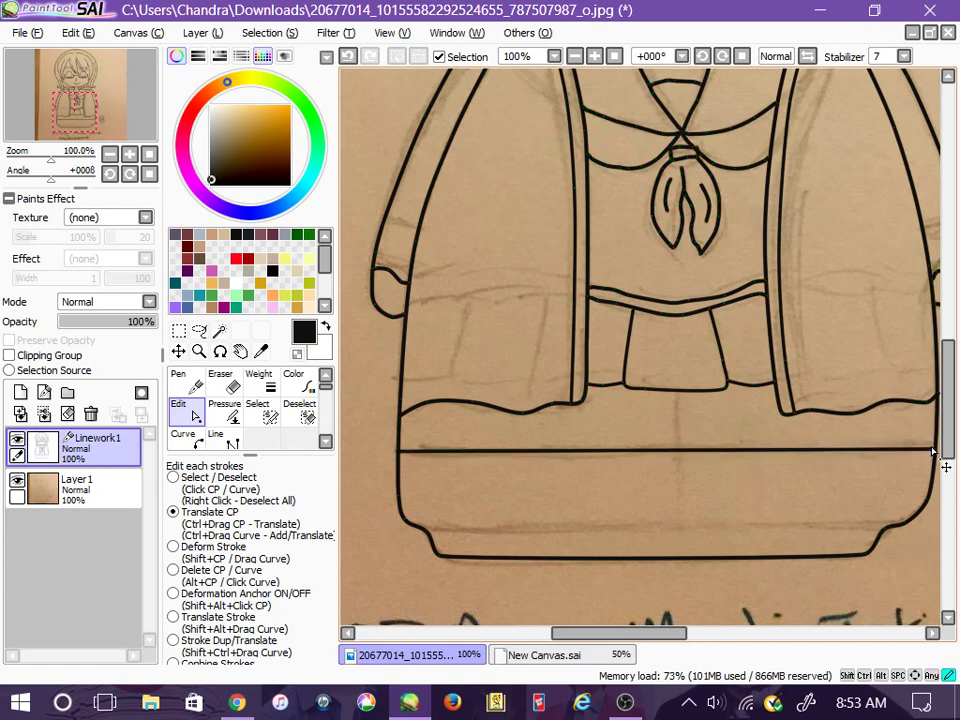
Step: Ink a second straight size 5 line between the notched corners just above the body's base
left_click(217, 440)
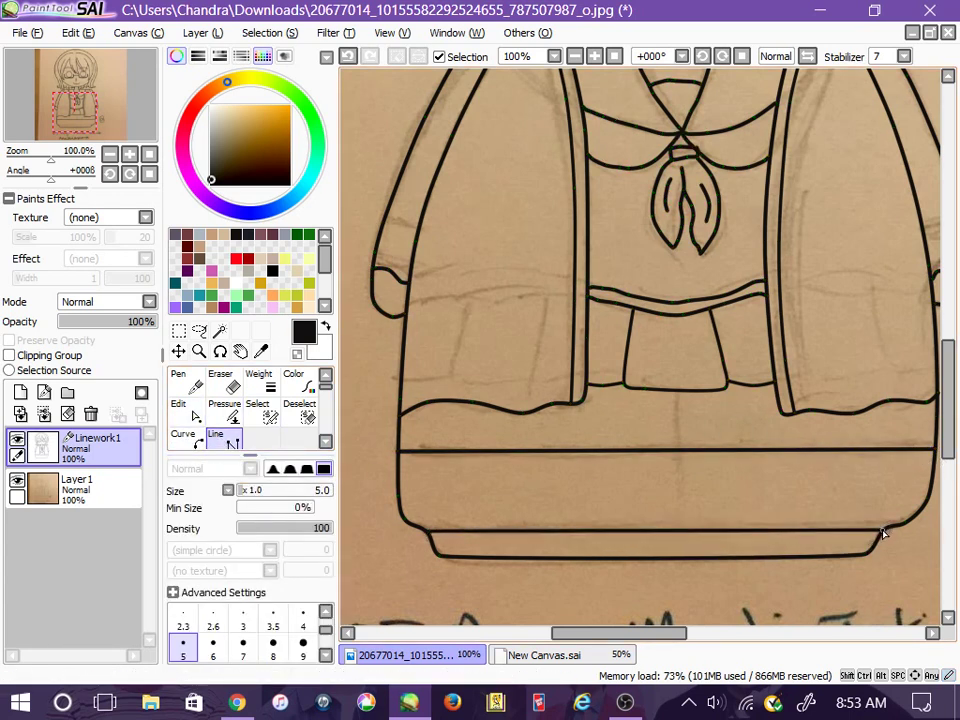
left_click(180, 378)
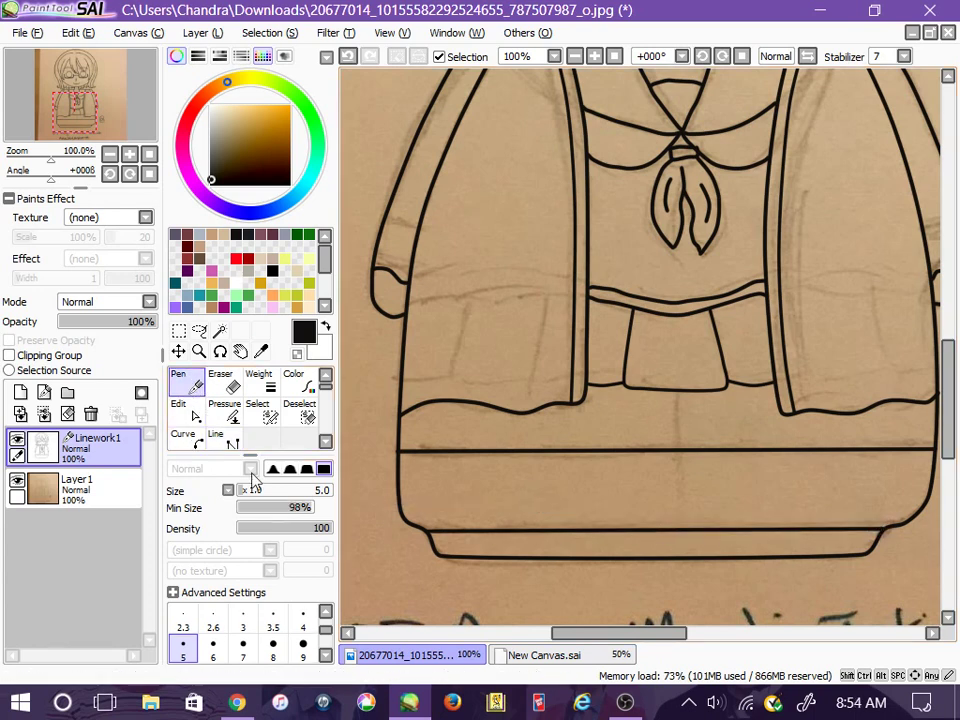
Step: Ink a straight vertical size 5 line from the middle of the center pleat's bottom edge down to the body's base
left_click(228, 445)
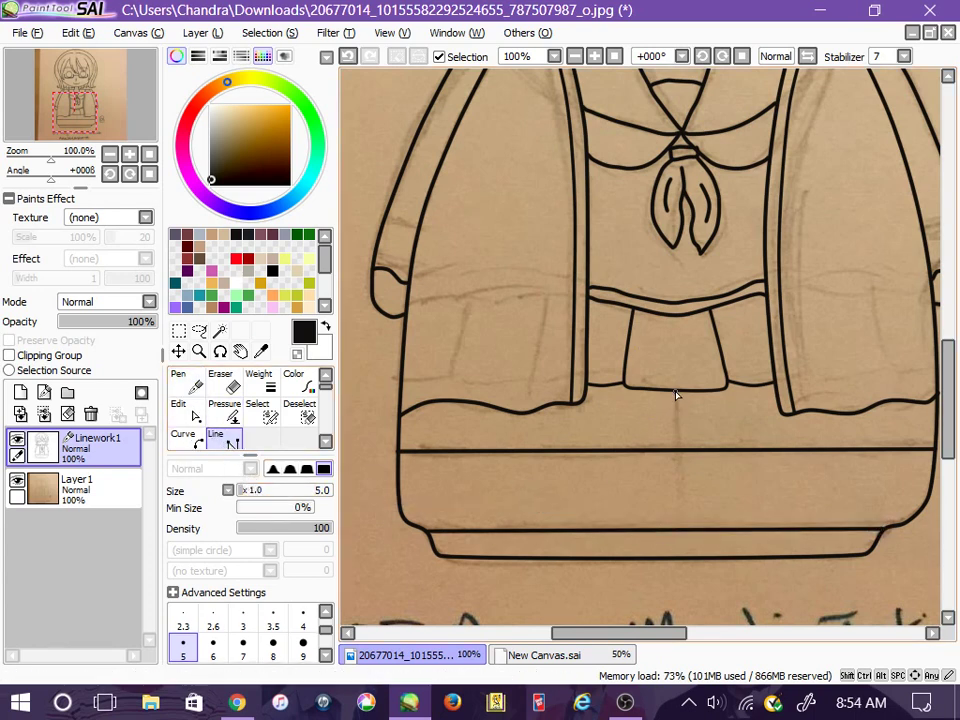
left_click(676, 395)
left_click(679, 556)
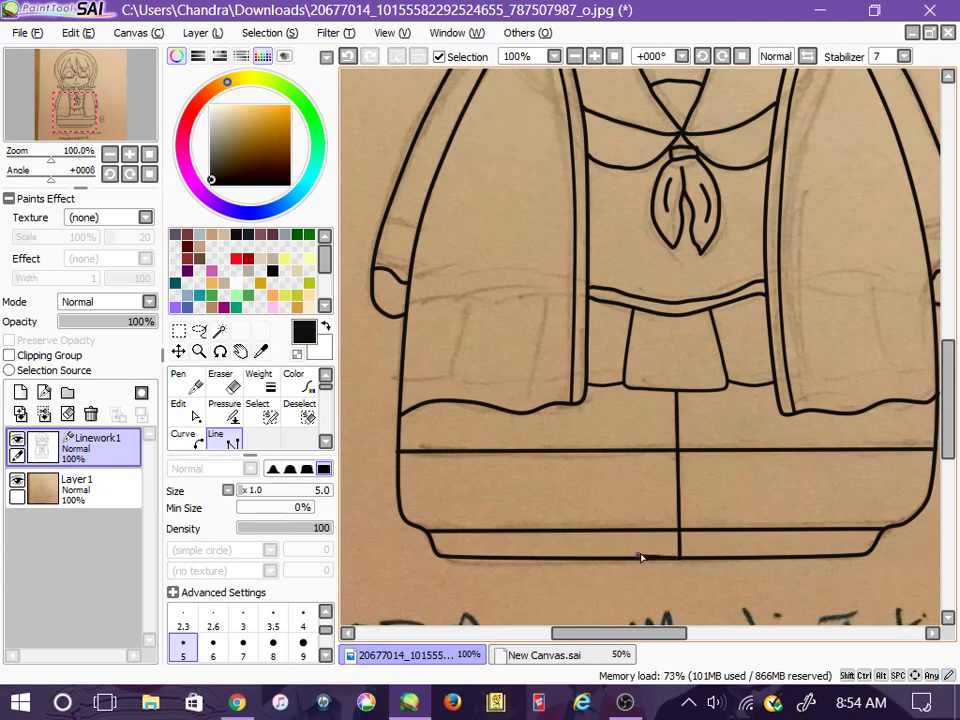
key("Page_Down")
key("Page_Up")
key("ctrl+z")
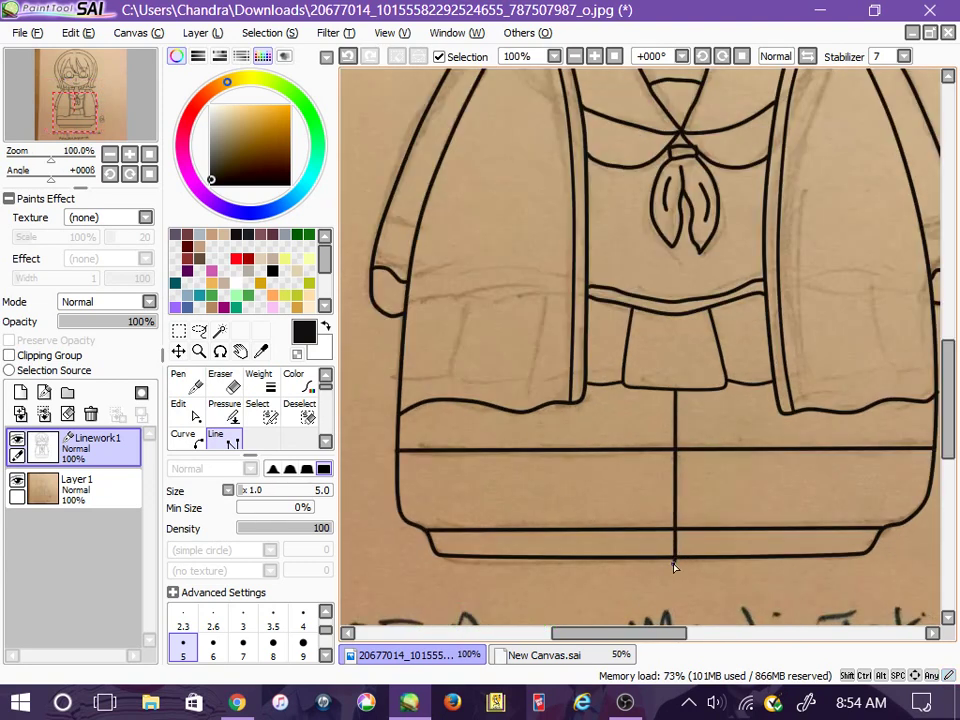
left_click(185, 382)
mouse_move(951, 440)
left_mouse_down()
mouse_move(951, 330)
mouse_move(957, 415)
left_mouse_up()
left_click(212, 386)
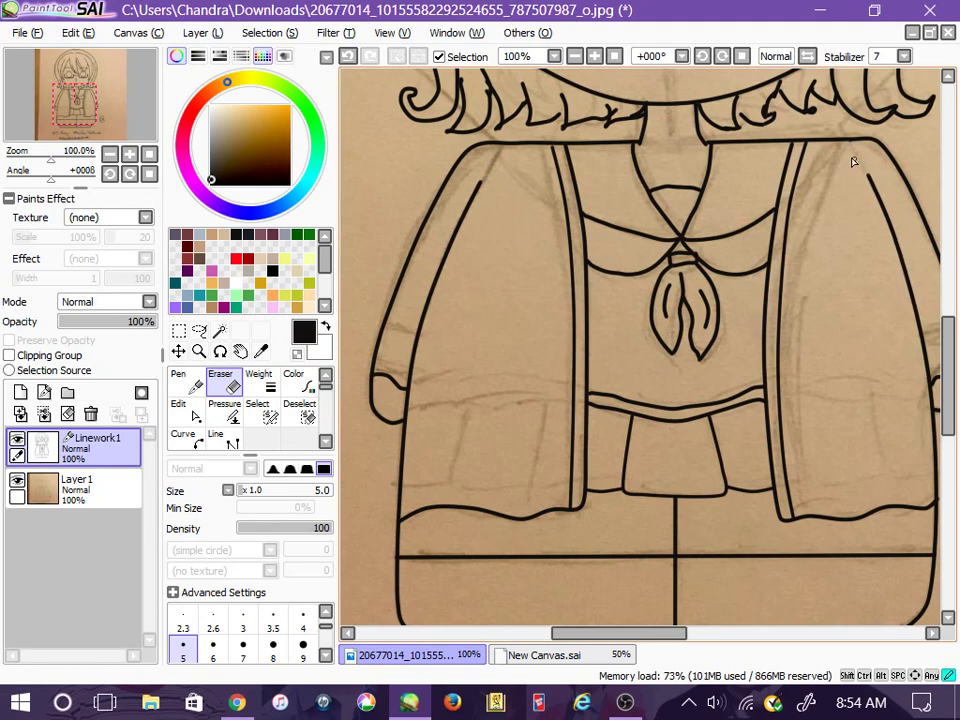
left_click(225, 409)
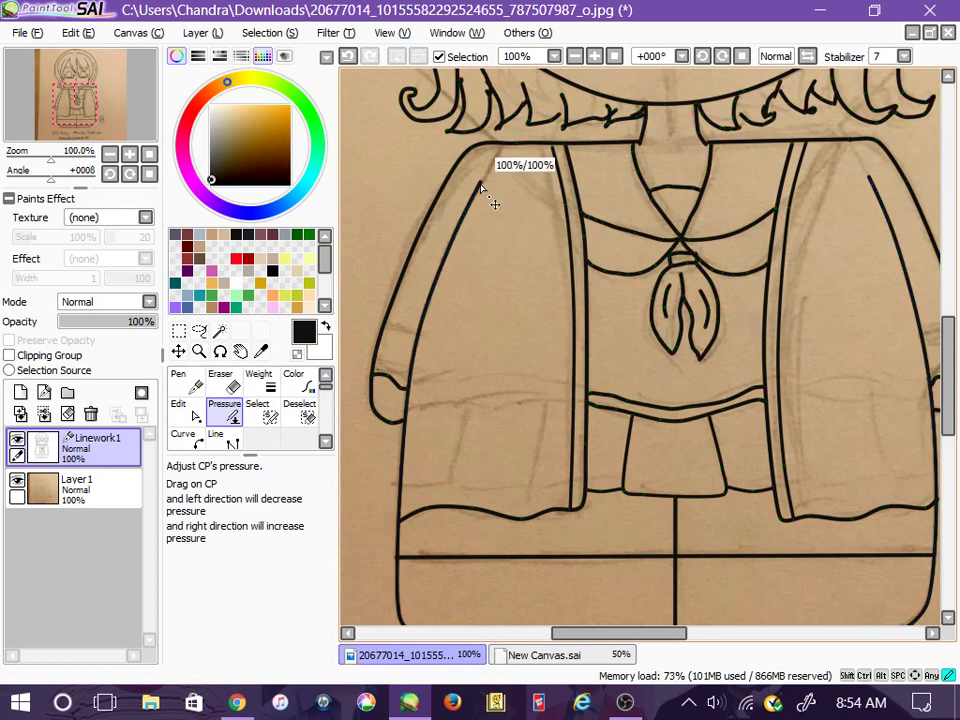
left_click(259, 380)
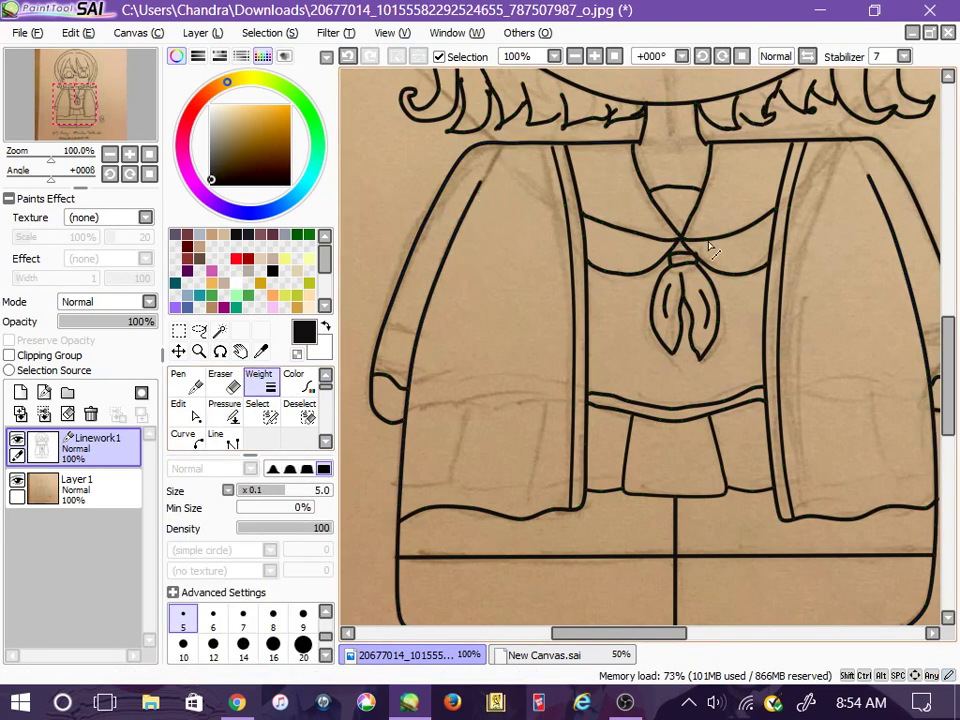
key("ctrl+z")
left_click(180, 380)
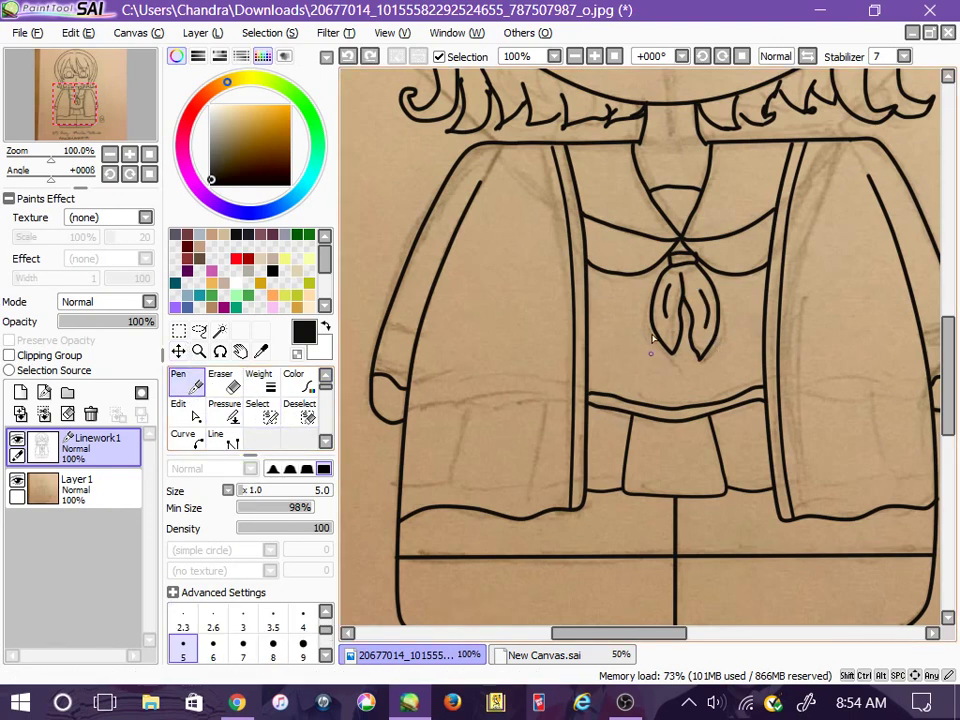
Step: Reshape the upper waistband curve by moving its control points so it runs evenly alongside the lower waistband curve
left_click(182, 408)
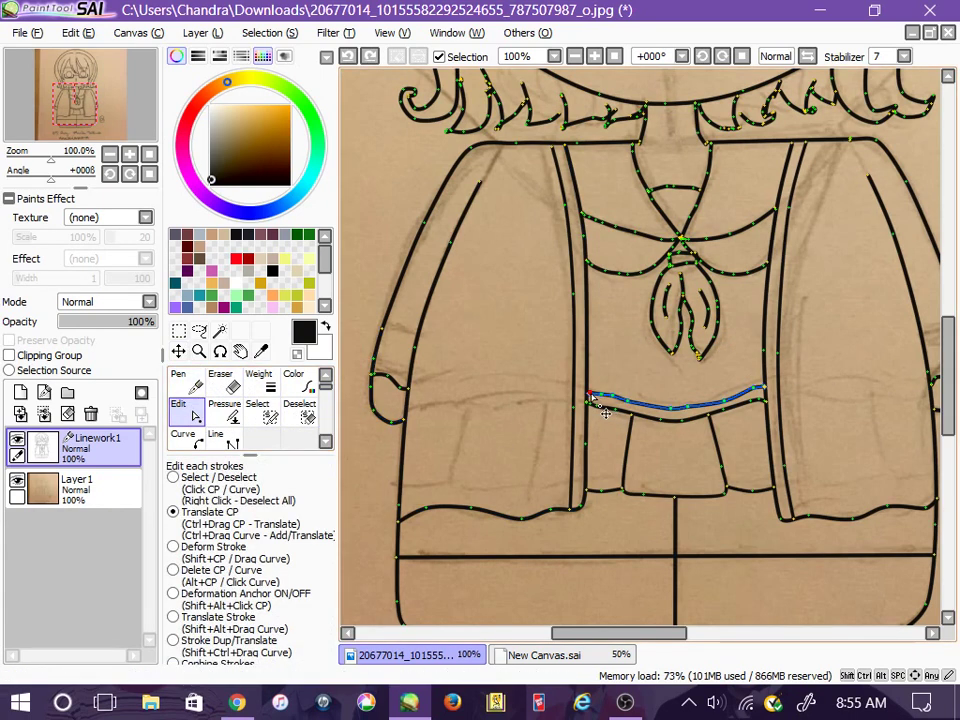
left_click_drag(590, 397, 592, 393)
left_click_drag(611, 402, 660, 411)
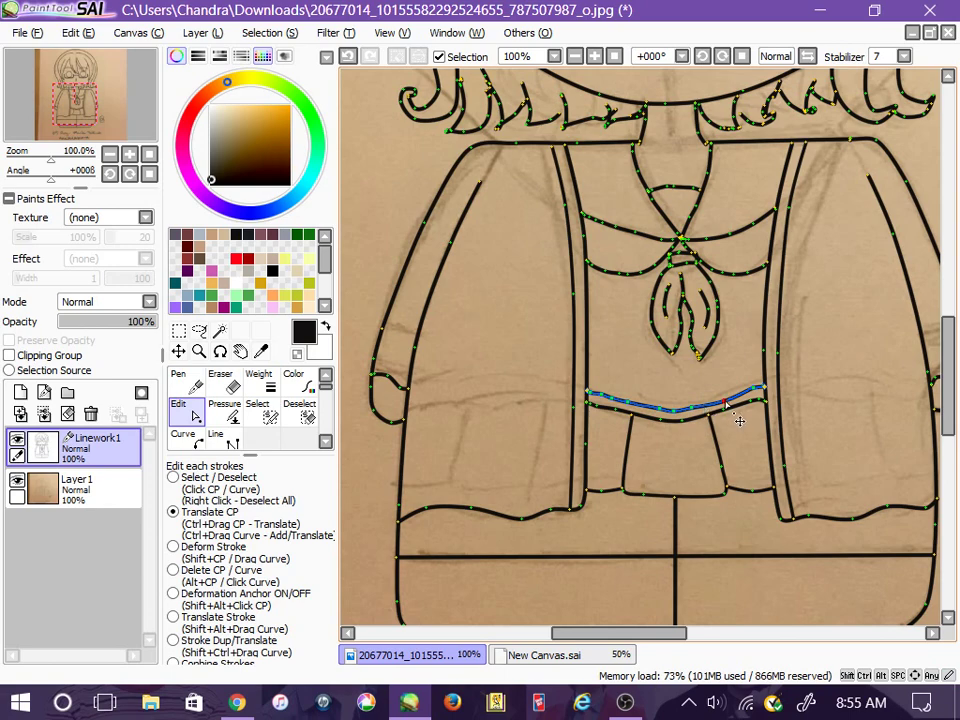
left_click_drag(725, 402, 756, 391)
left_click(762, 392)
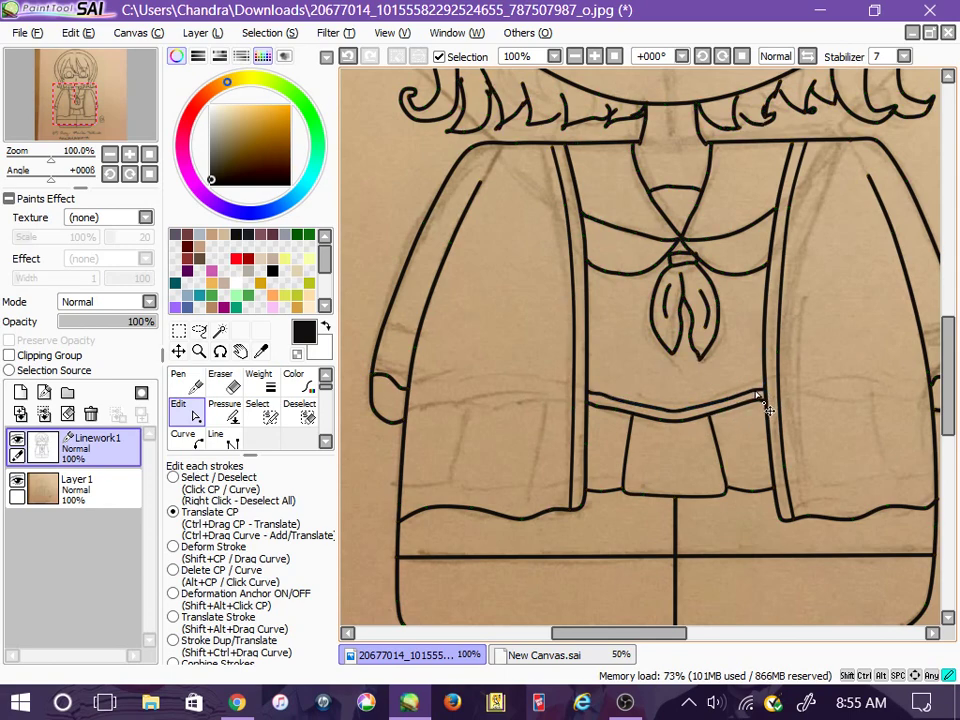
key("n")
Step: Trace the circled signature beside the figure and the two-line handwritten caption ending in HANAYAMATA below it with the size 5 pen
left_click_drag(954, 386, 957, 340)
left_click(221, 380)
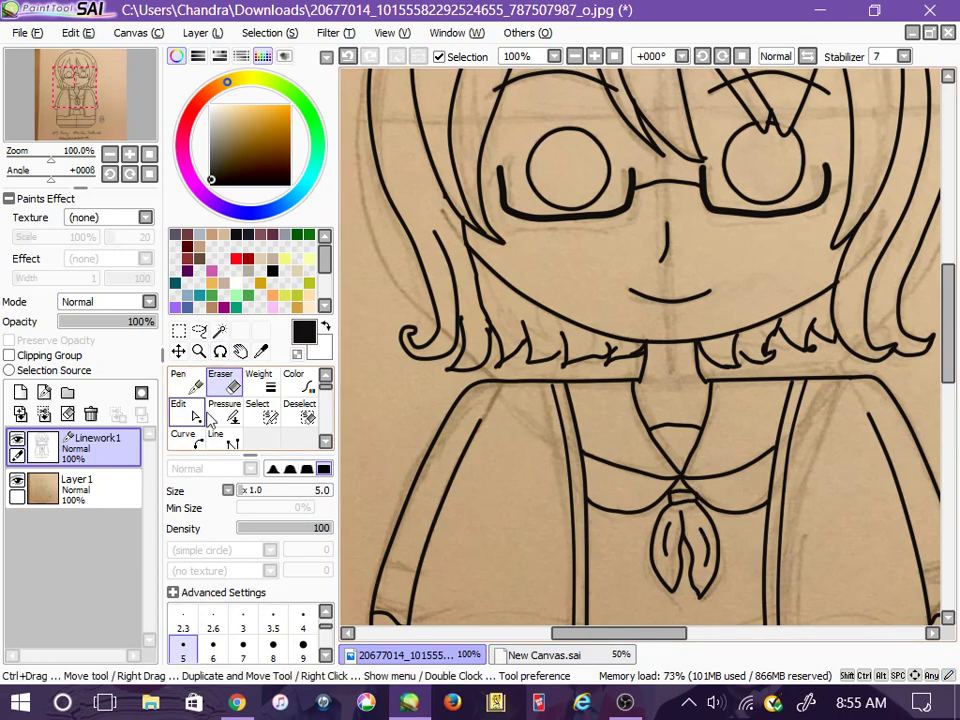
left_click(180, 378)
key("Page_Down")
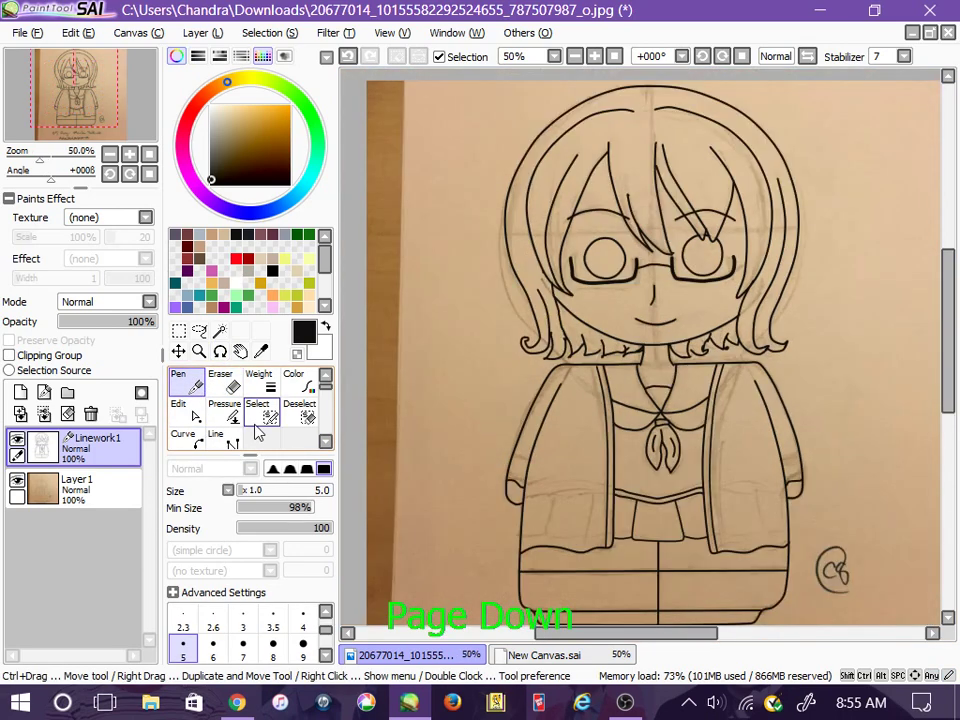
mouse_move(949, 378)
left_mouse_down()
mouse_move(953, 407)
mouse_move(914, 409)
left_mouse_up()
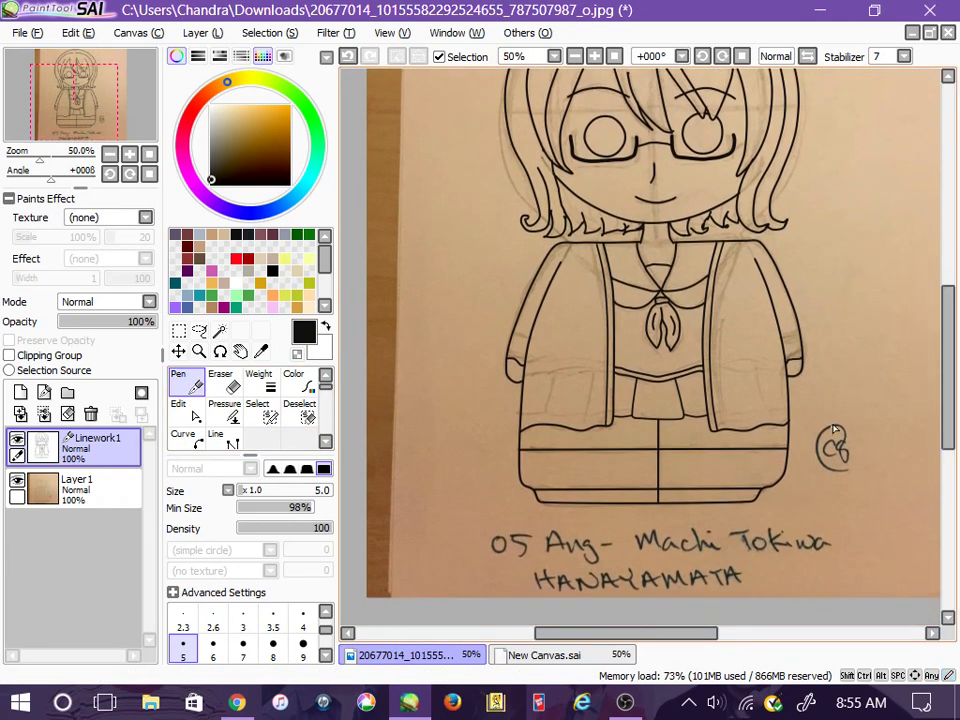
left_click_drag(820, 448, 848, 458)
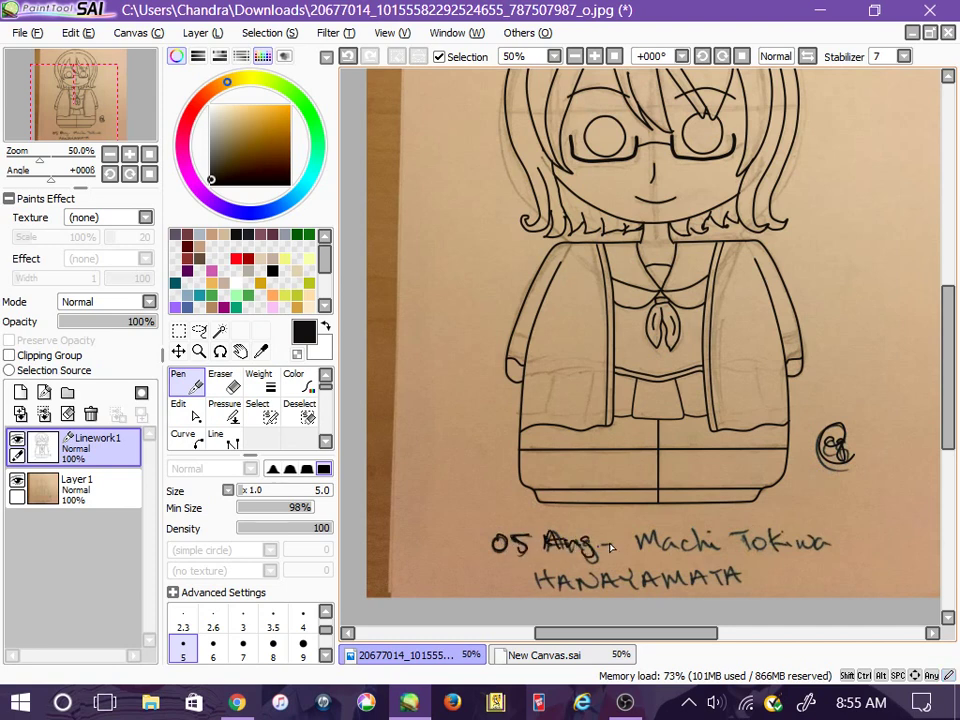
key("ctrl+z")
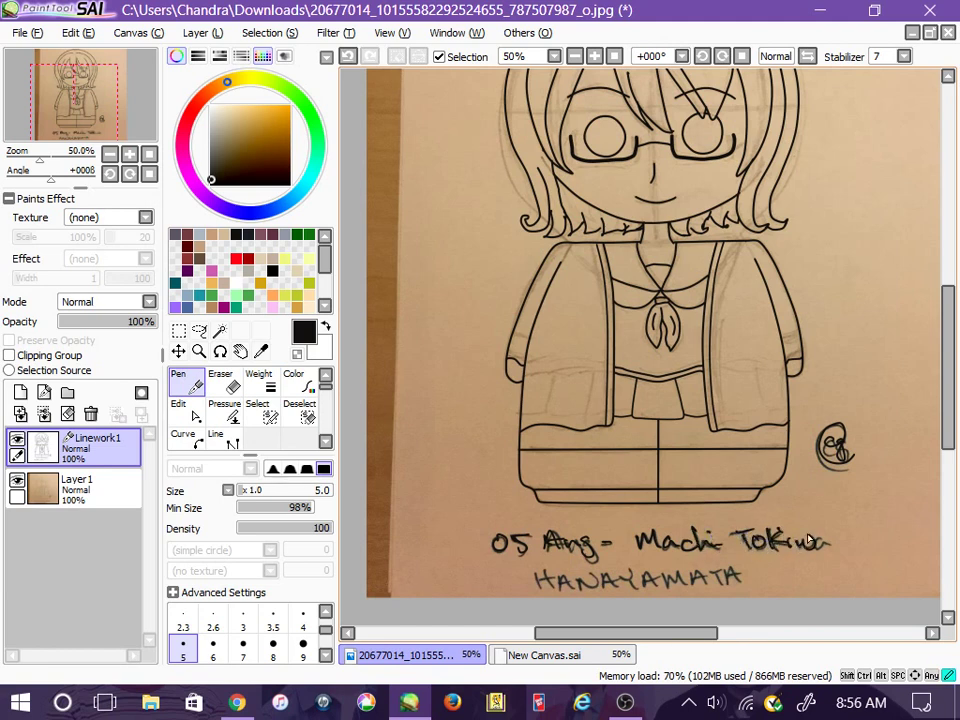
left_click_drag(536, 577, 590, 588)
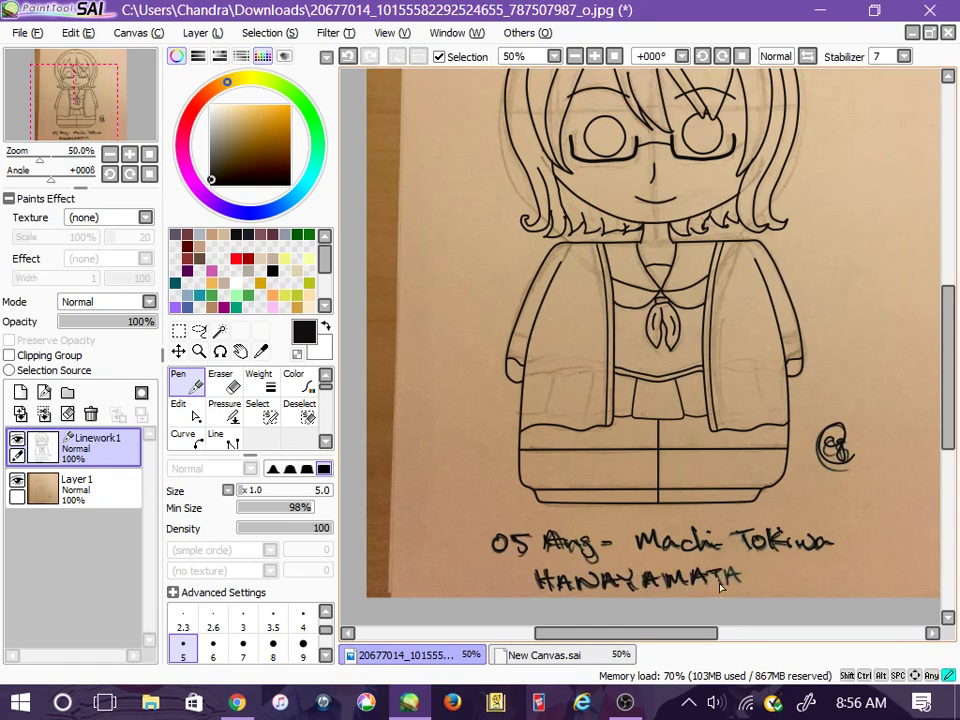
Step: Hide the scanned sketch on Layer1 so only the Linework1 line art shows
left_click(17, 482)
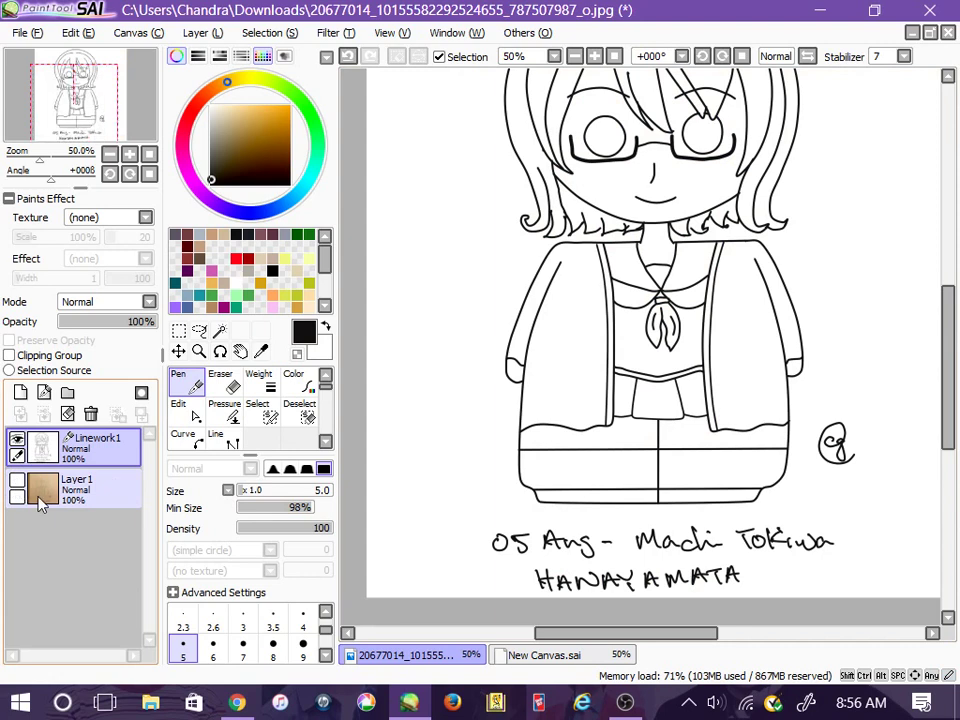
left_click_drag(950, 404, 938, 376)
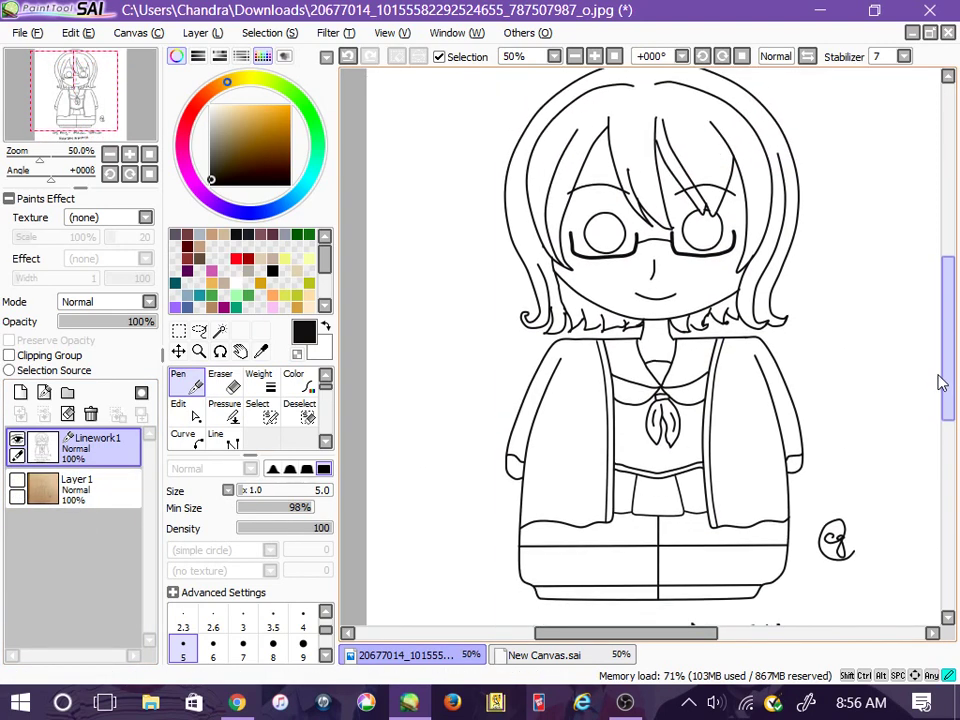
right_click(688, 705)
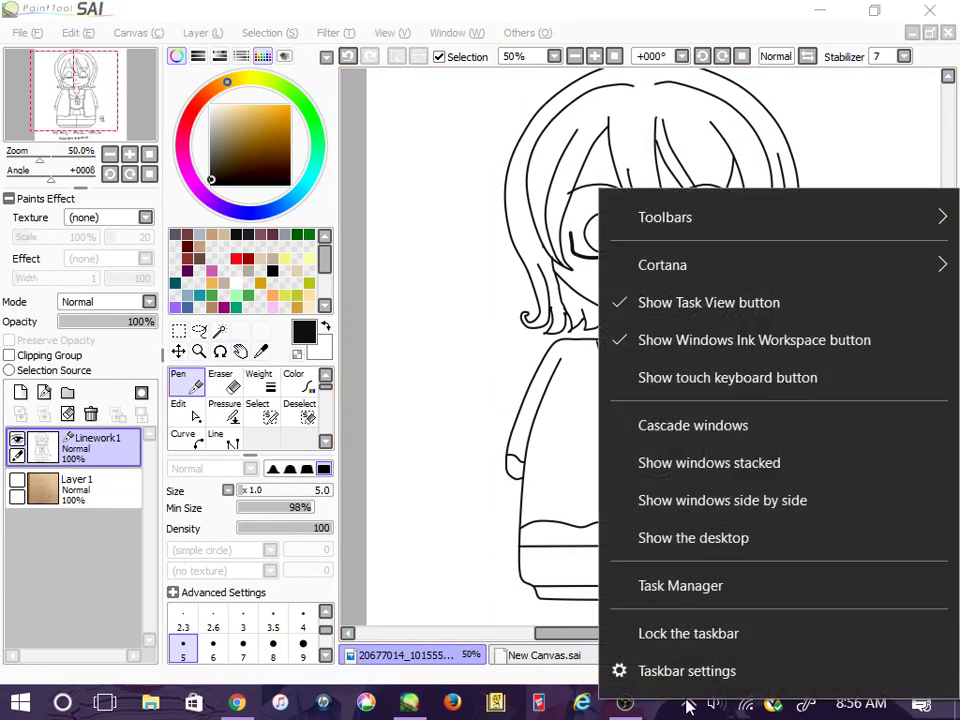
left_click(472, 618)
left_click(688, 703)
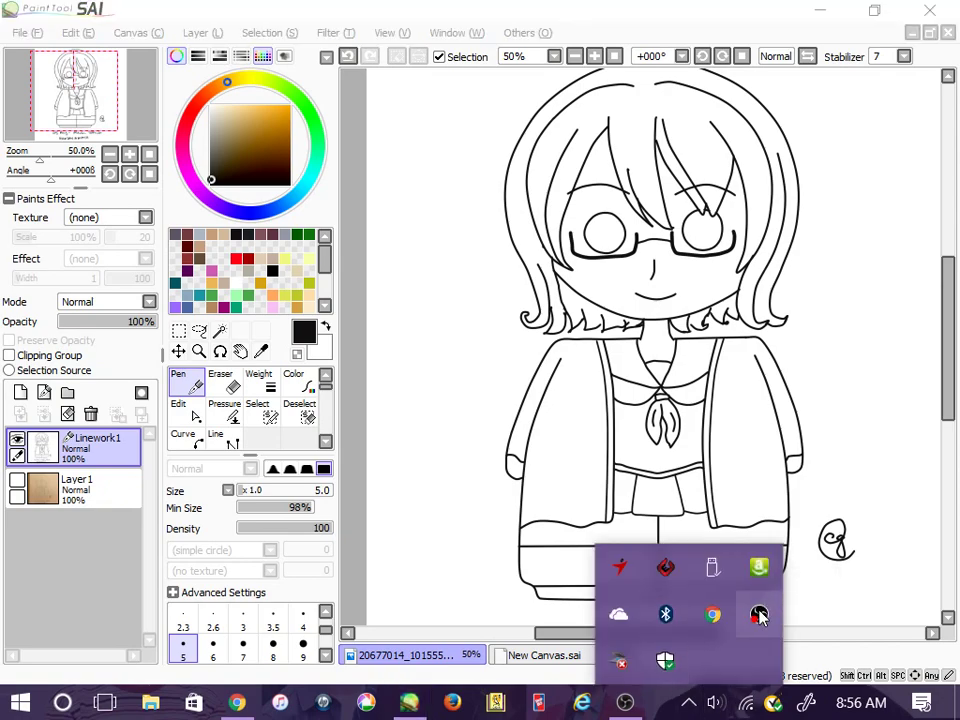